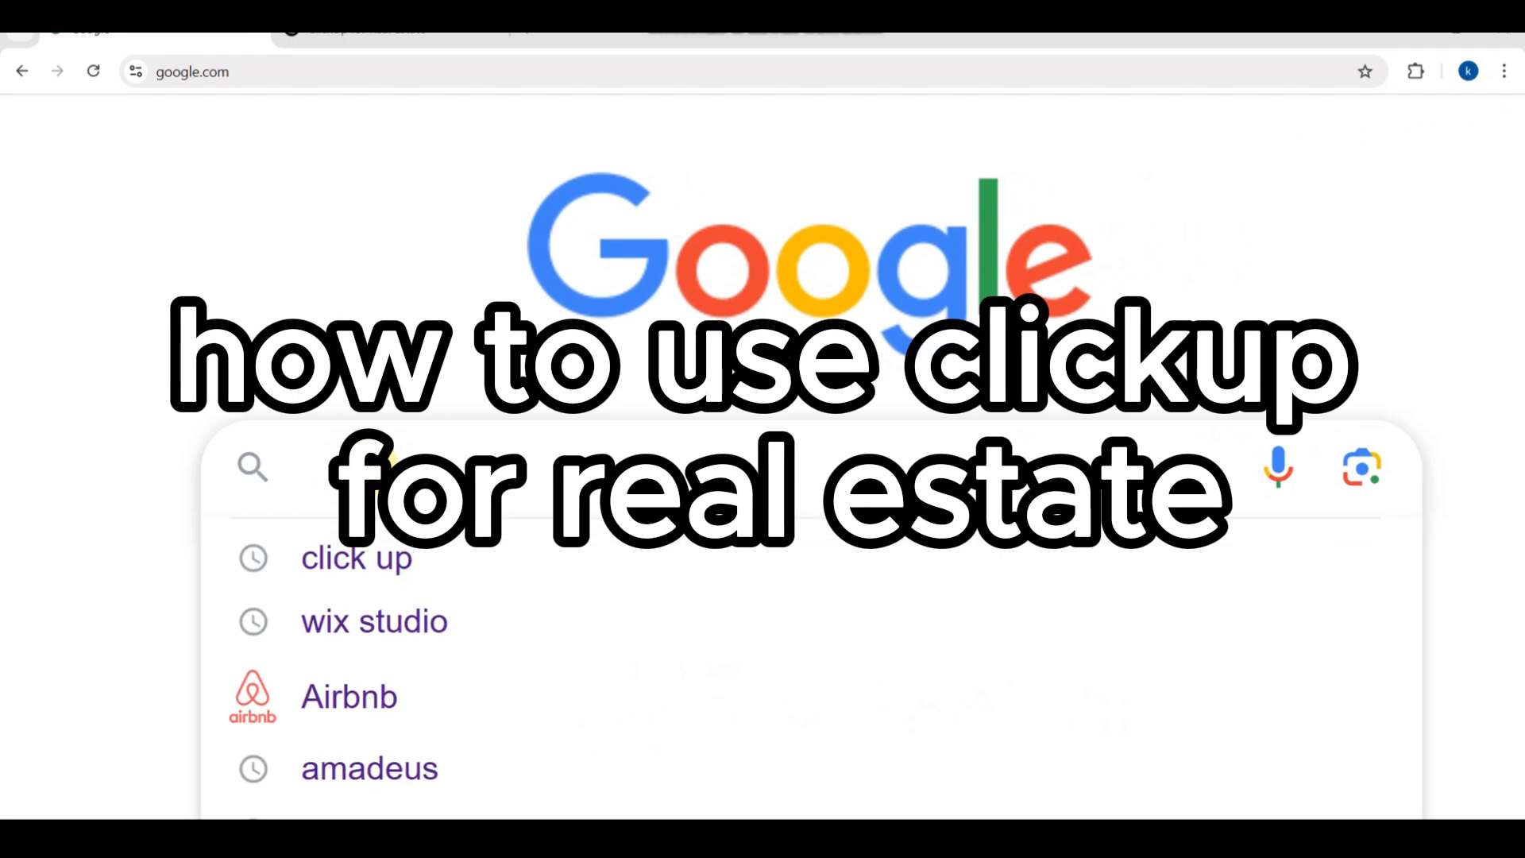
Step: Search Google for "click up"
{"action": "type", "text": "clic"}
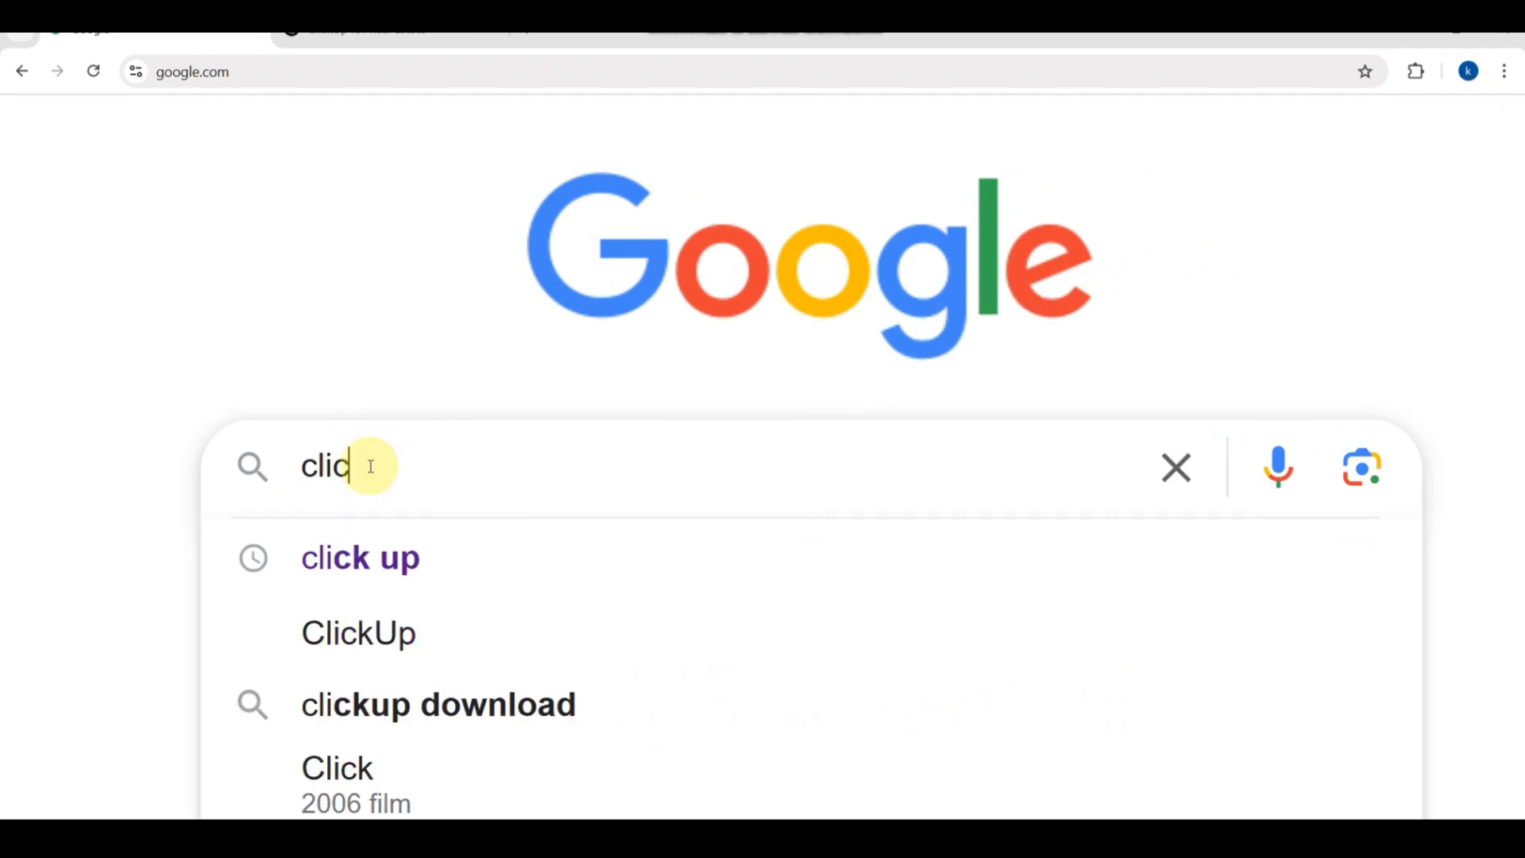
{"action": "key", "text": "Down"}
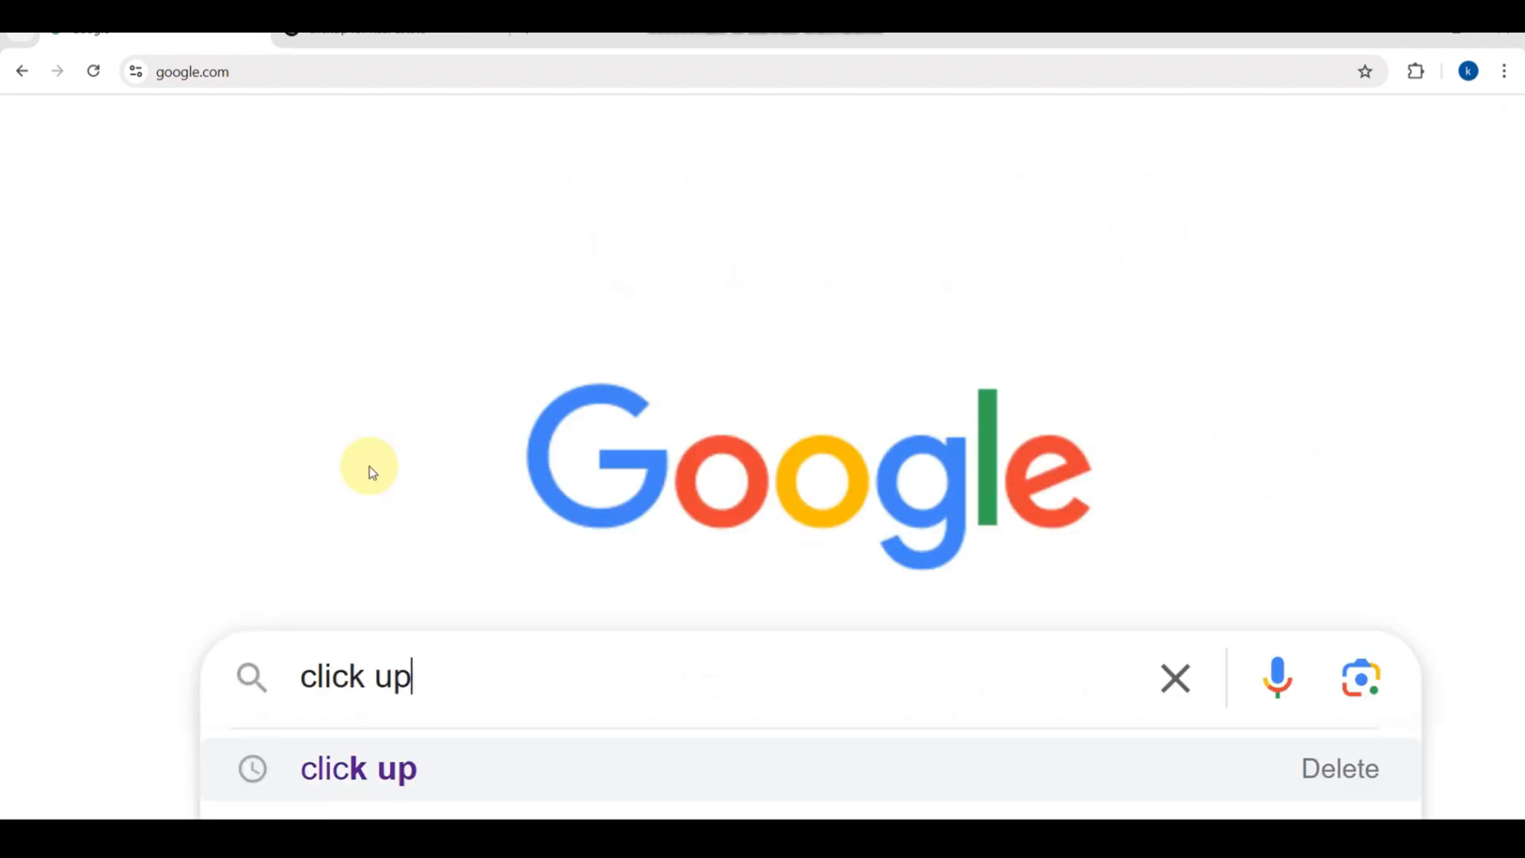
{"action": "scroll", "coordinate": [369, 466], "scroll_direction": "down", "scroll_amount": 2}
{"action": "key", "text": "Return"}
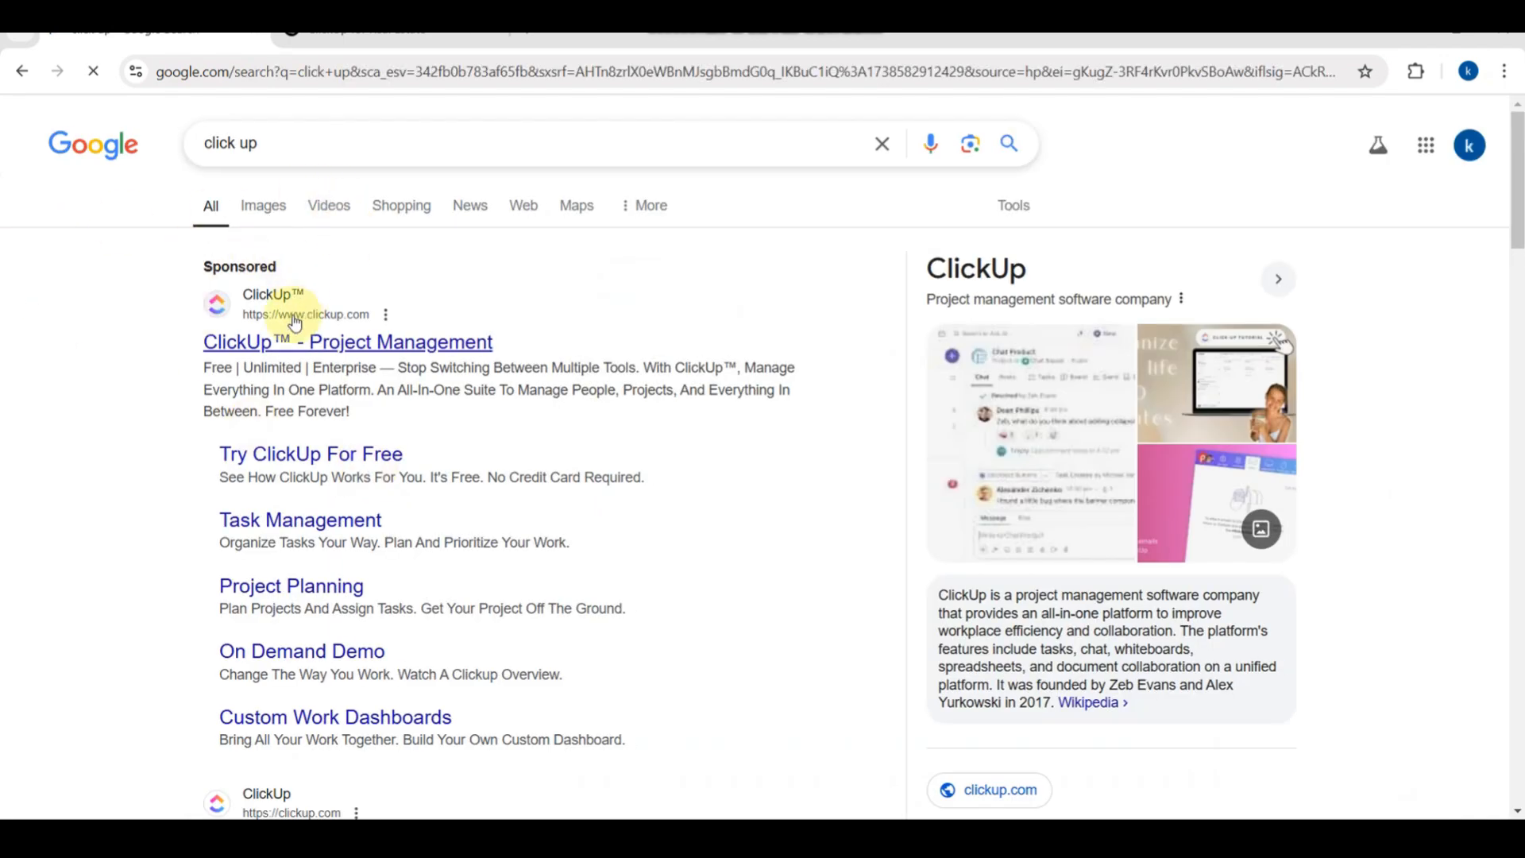
Step: Find the official clickup.com listing among the search results and open the ClickUp website
{"action": "scroll", "coordinate": [291, 407], "scroll_direction": "down", "scroll_amount": 4}
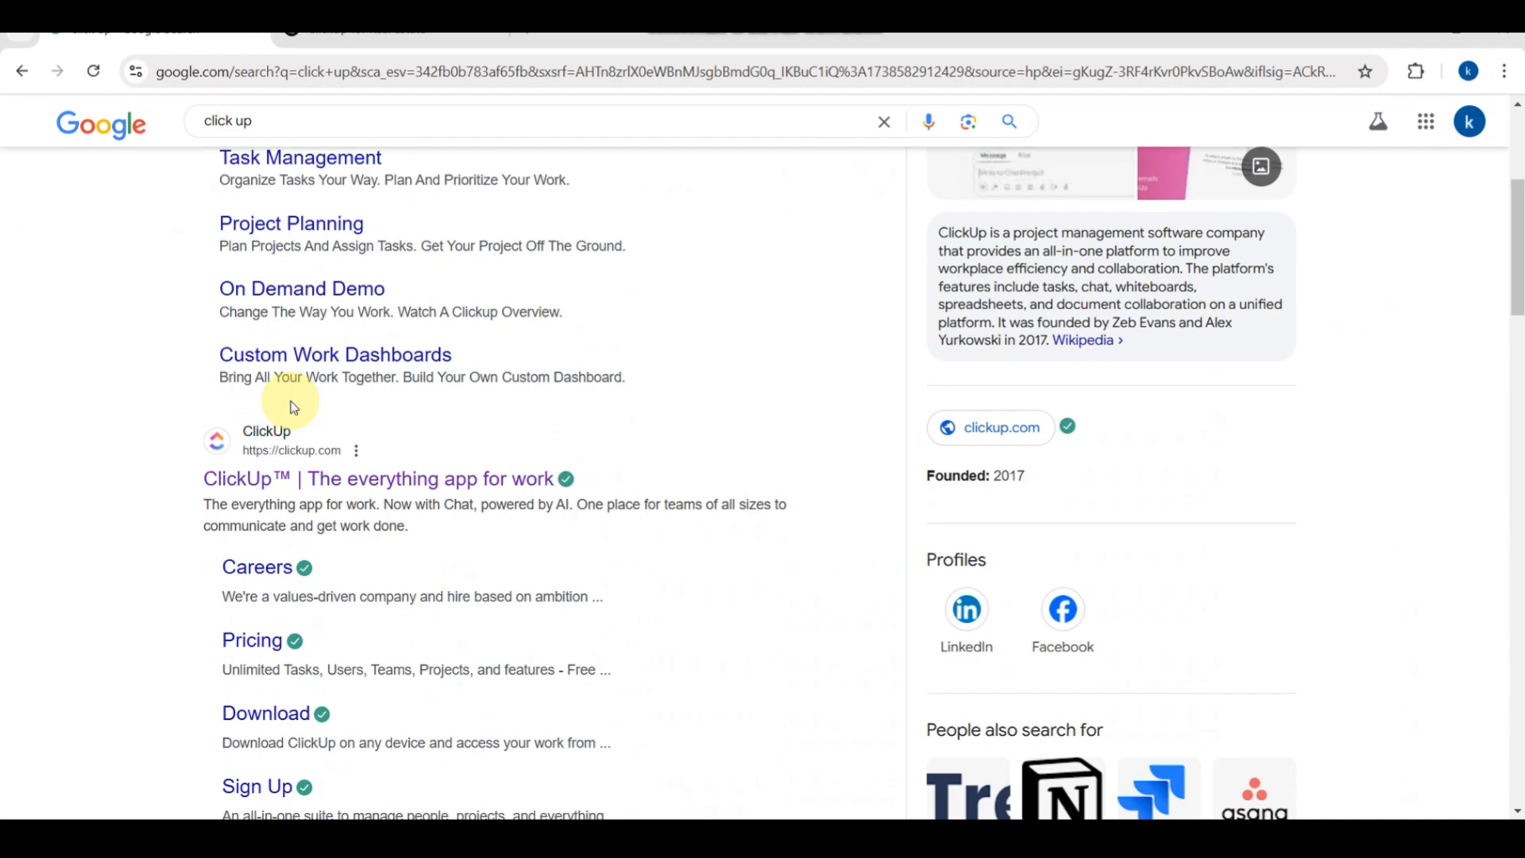
{"action": "scroll", "coordinate": [291, 407], "scroll_direction": "down", "scroll_amount": 5}
{"action": "scroll", "coordinate": [317, 378], "scroll_direction": "down", "scroll_amount": 3}
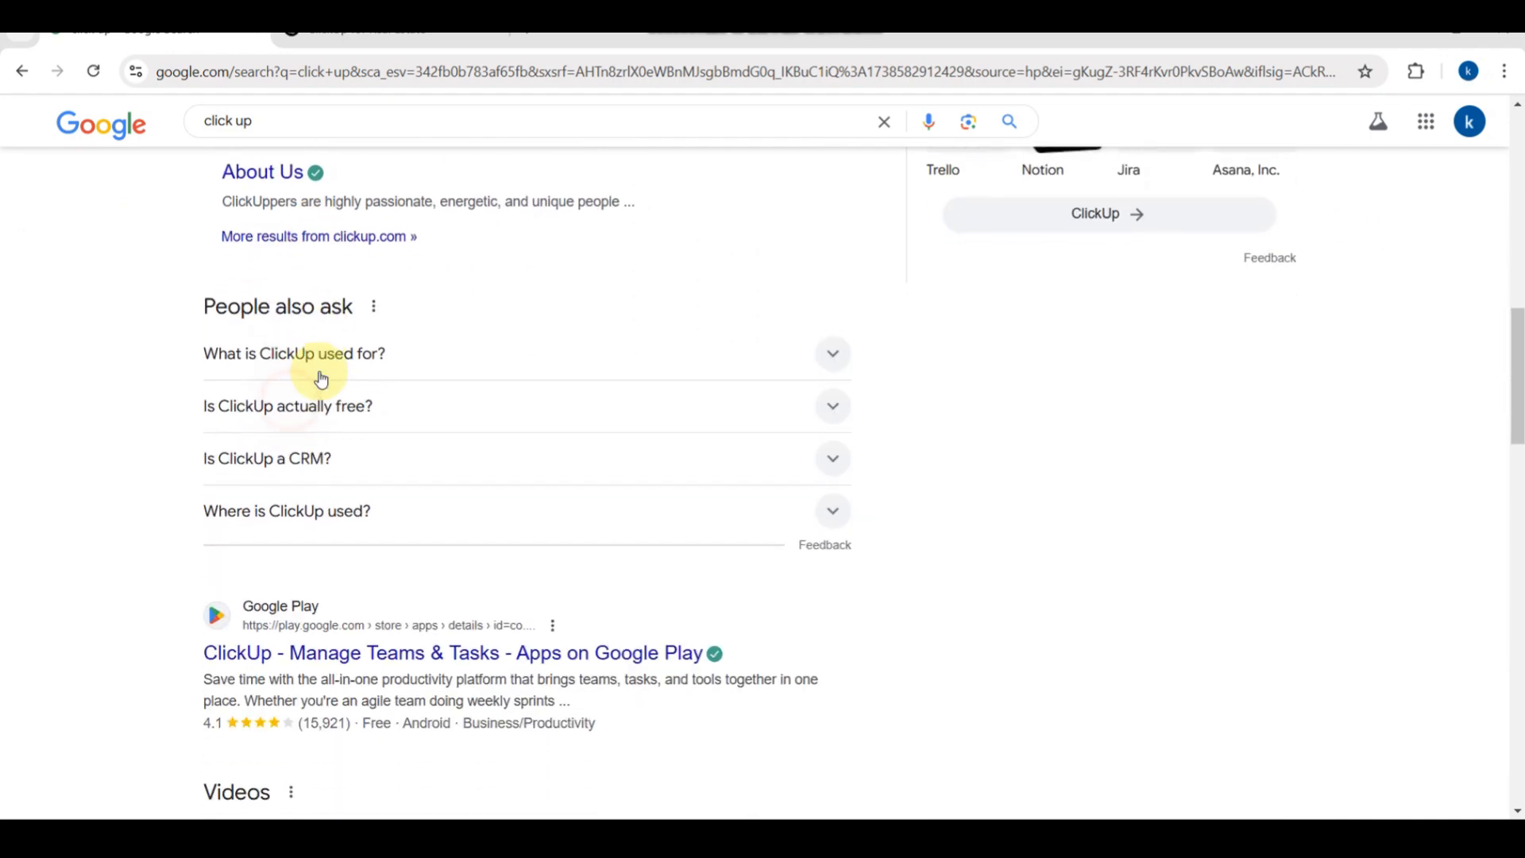
{"action": "scroll", "coordinate": [321, 378], "scroll_direction": "up", "scroll_amount": 4}
{"action": "scroll", "coordinate": [314, 377], "scroll_direction": "up", "scroll_amount": 3}
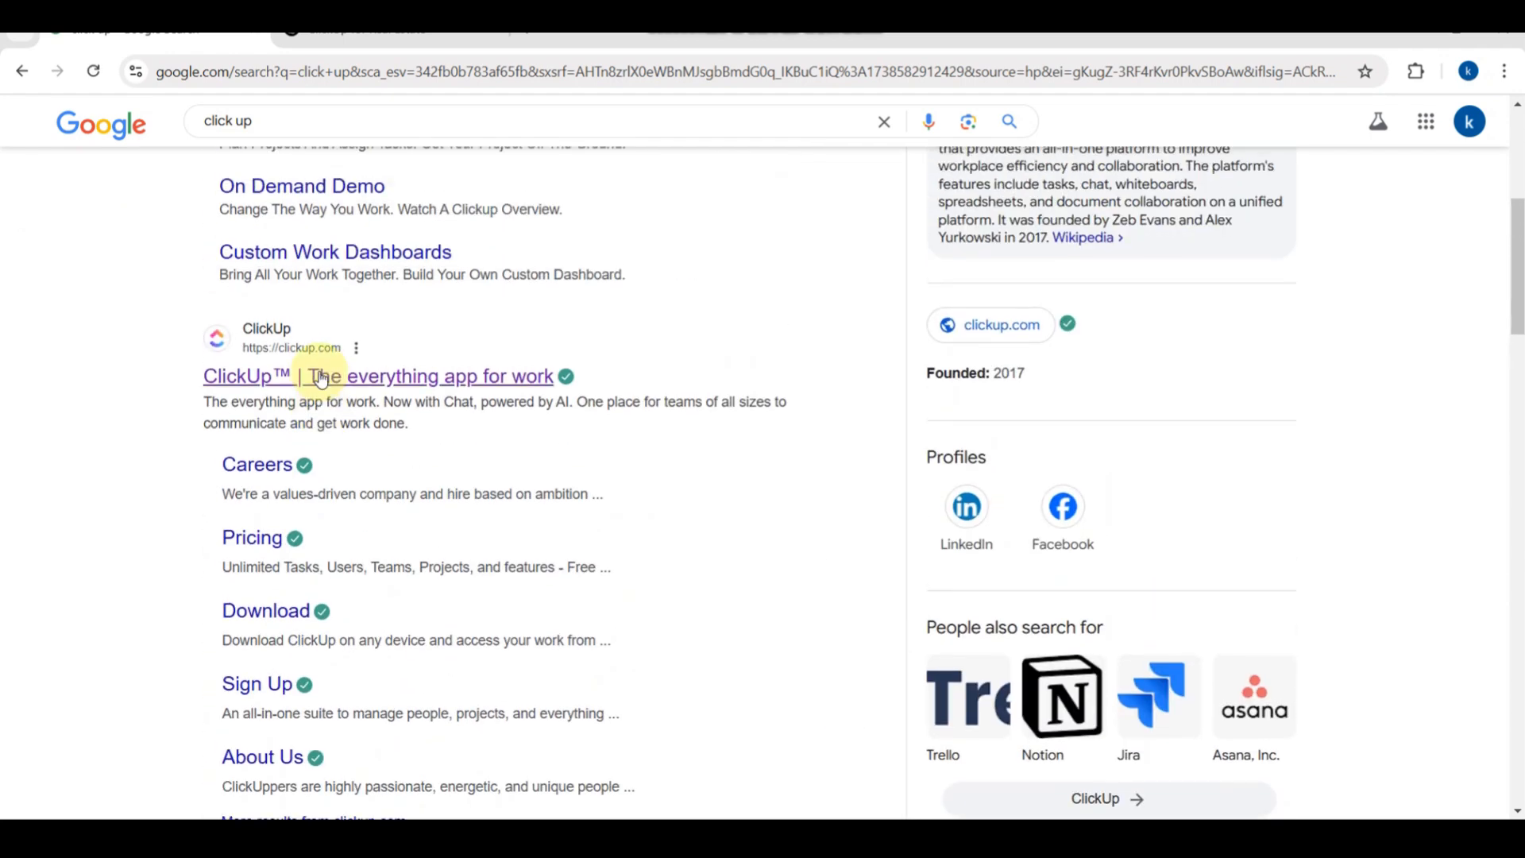
{"action": "scroll", "coordinate": [150, 292], "scroll_direction": "up", "scroll_amount": 5}
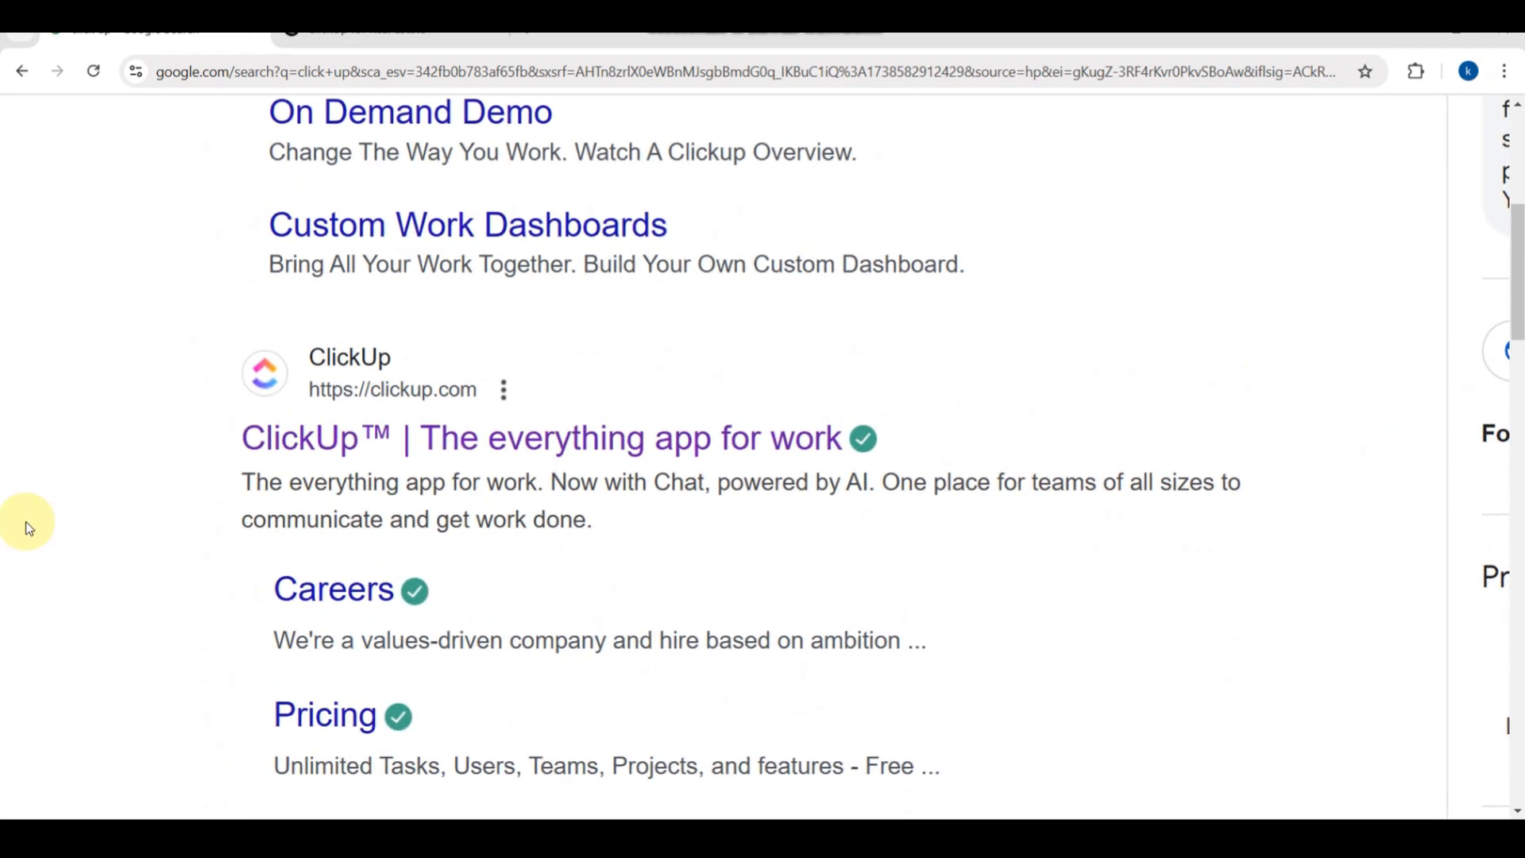
{"action": "scroll", "coordinate": [30, 529], "scroll_direction": "down", "scroll_amount": 1}
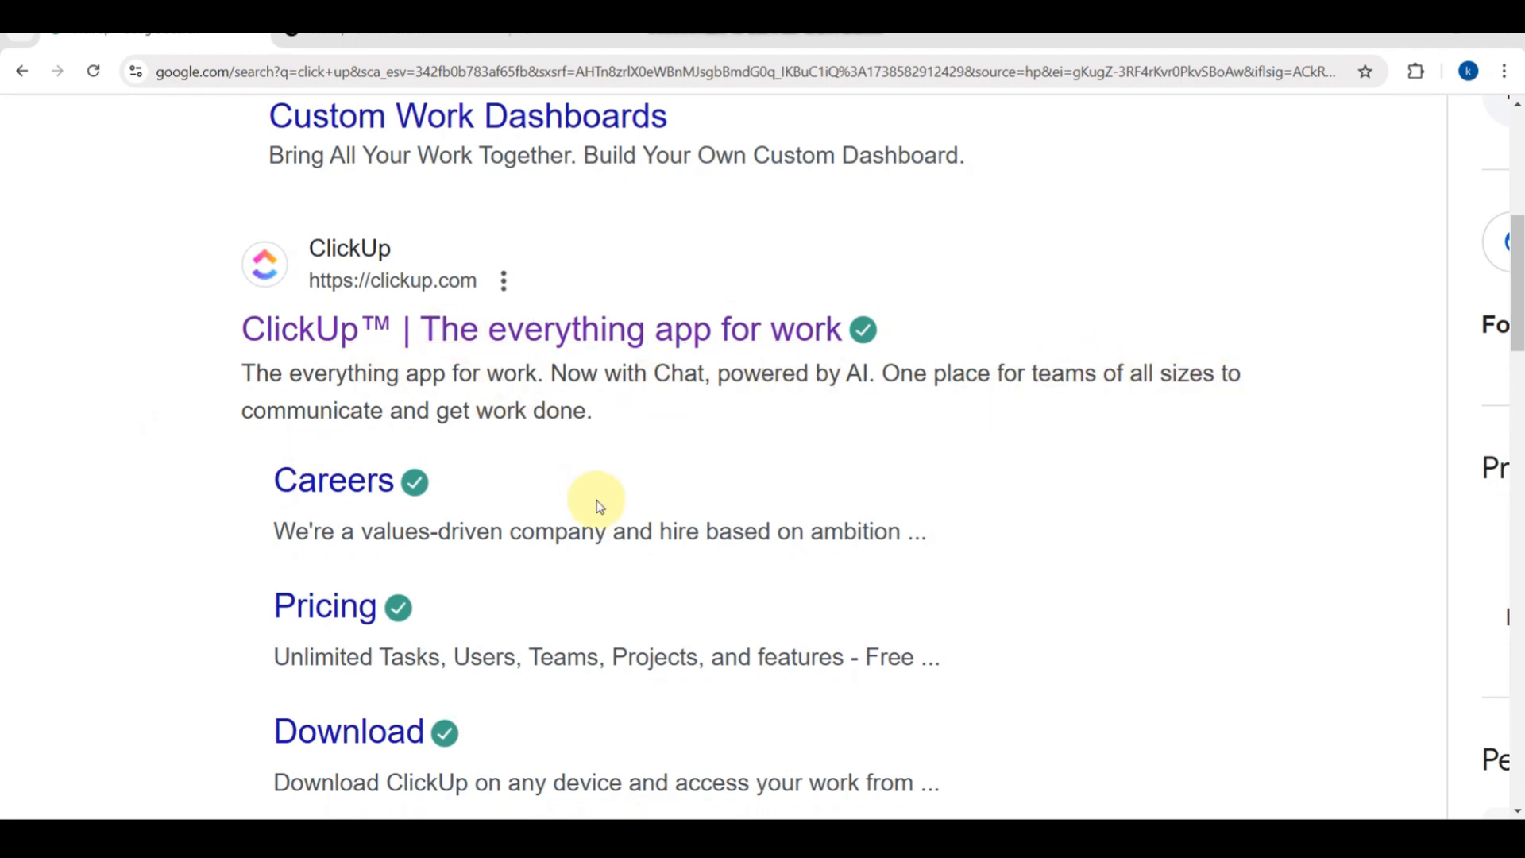
{"action": "scroll", "coordinate": [600, 507], "scroll_direction": "down", "scroll_amount": 2}
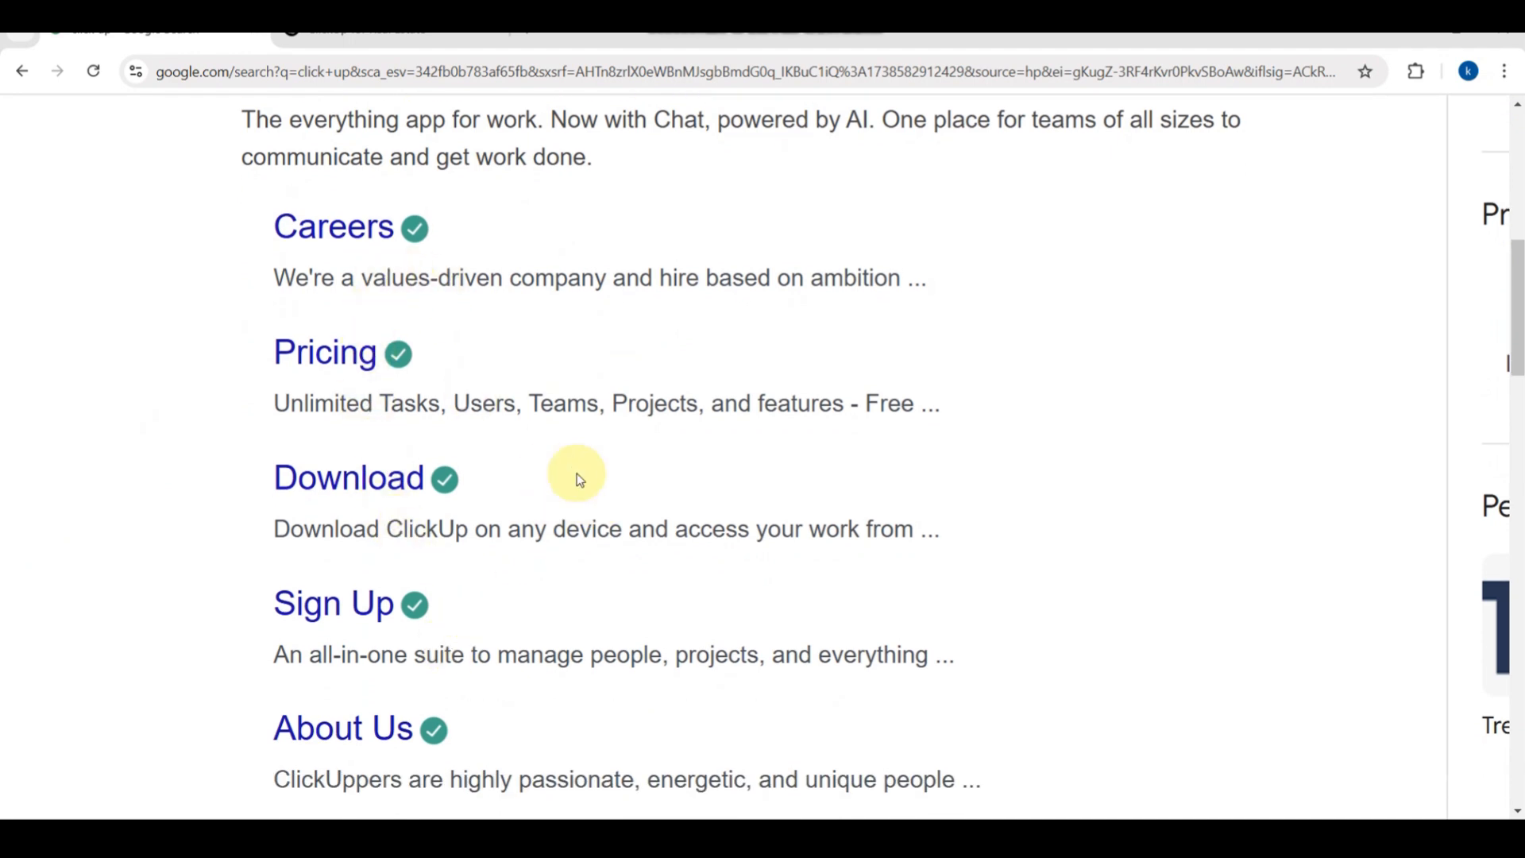
{"action": "scroll", "coordinate": [577, 479], "scroll_direction": "up", "scroll_amount": 3}
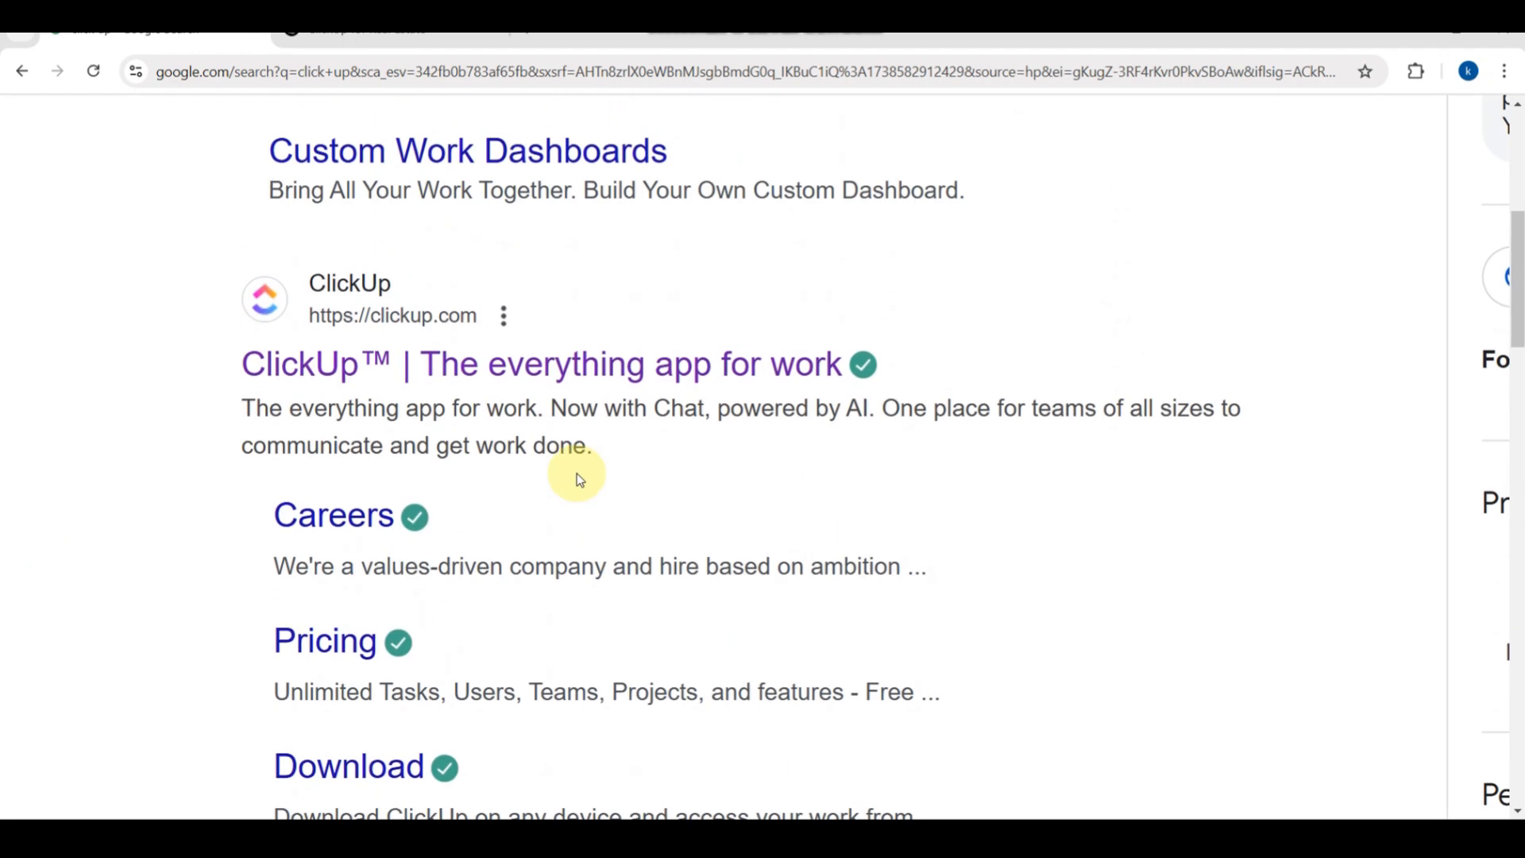
{"action": "left_click", "coordinate": [381, 385]}
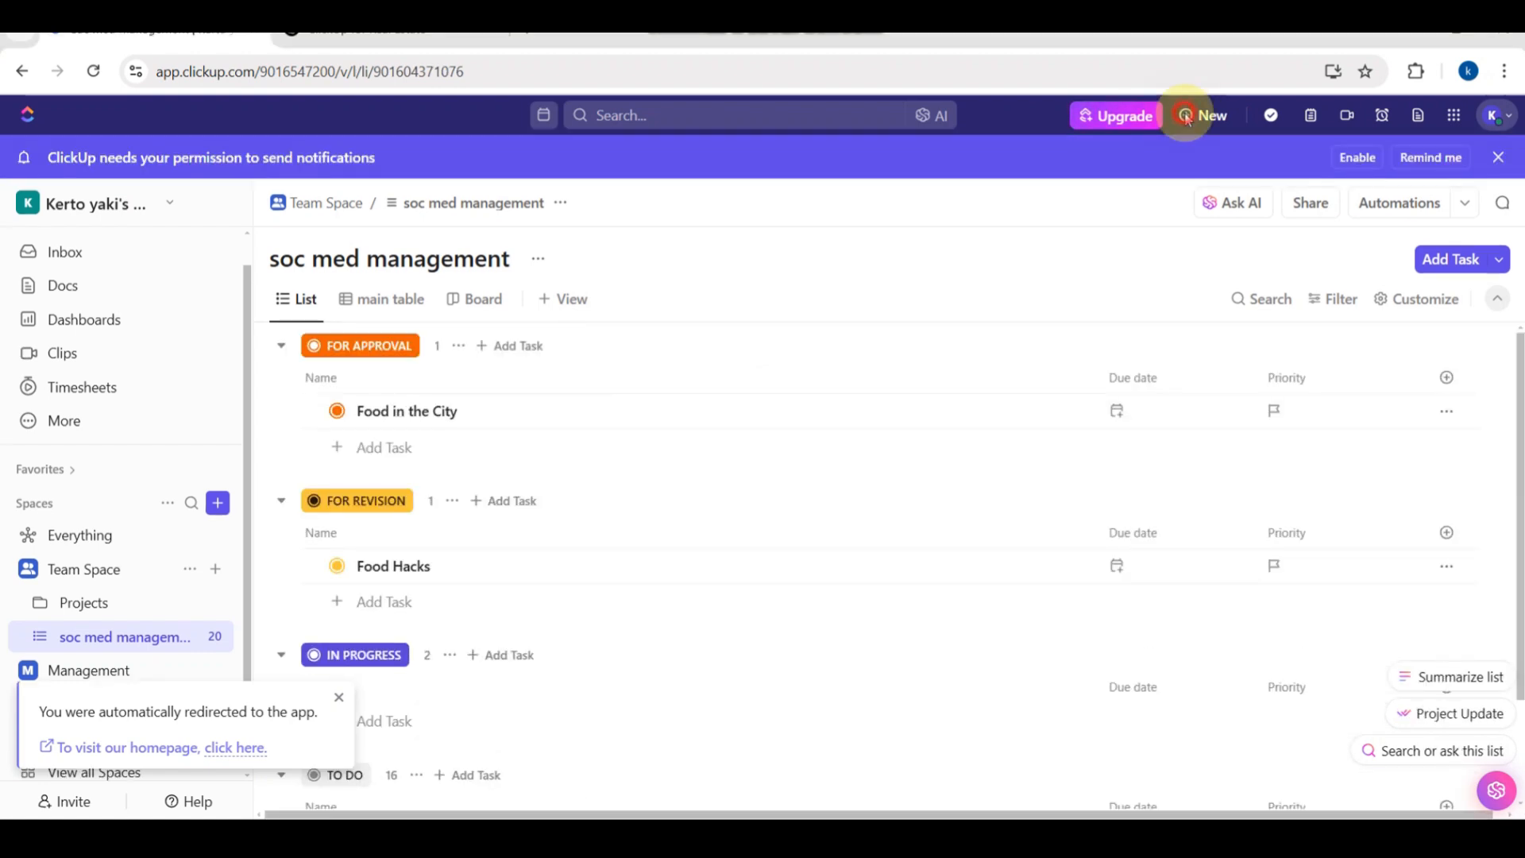
Step: Dismiss the ClickUp 3.45 What's New announcement and look over the sidebar's navigation entries and list of spaces
{"action": "left_click", "coordinate": [27, 211]}
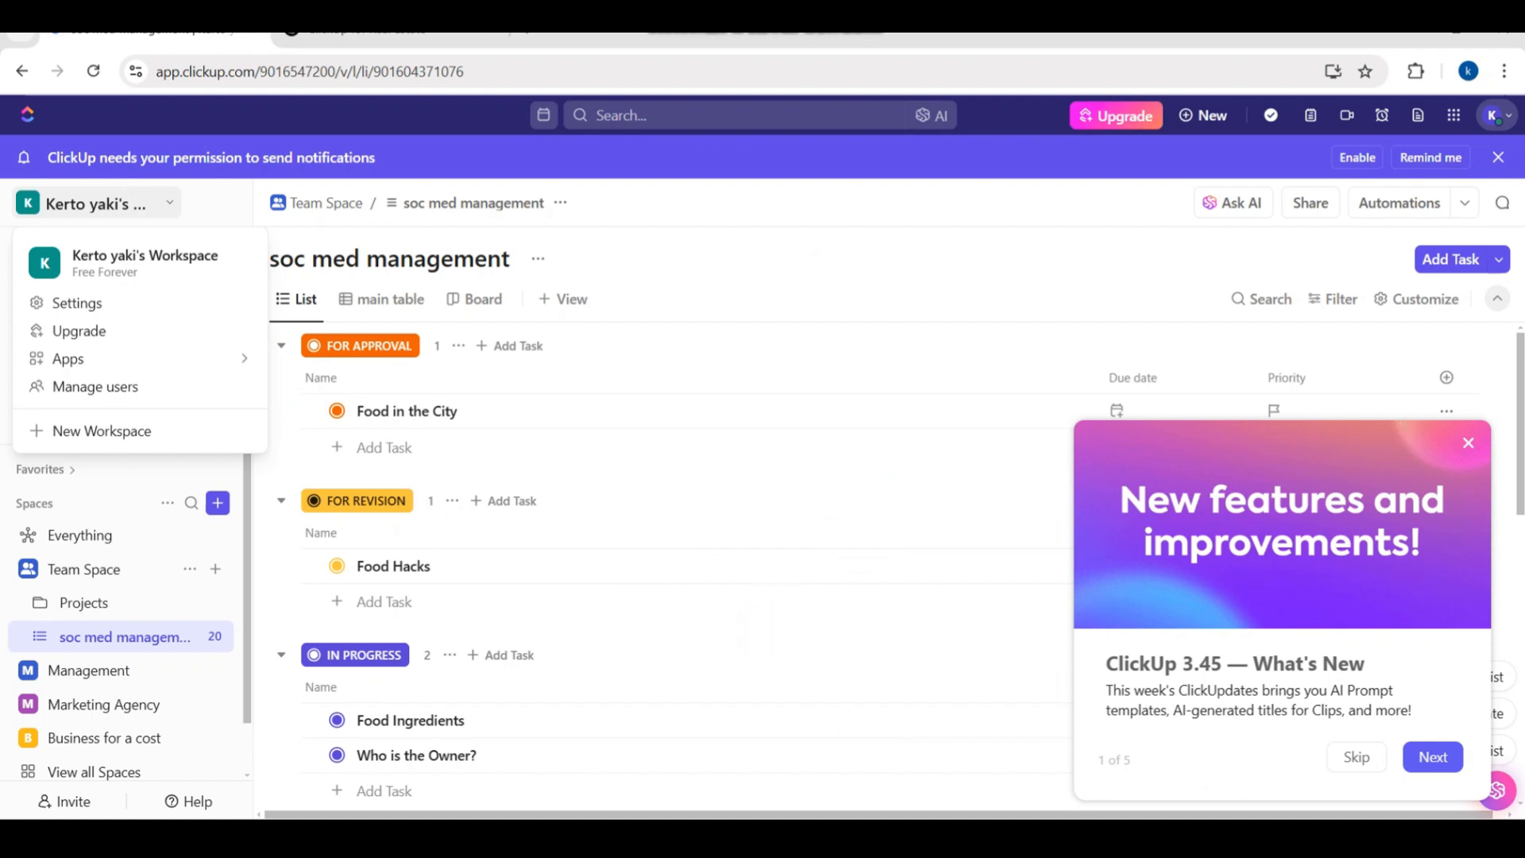
{"action": "left_click", "coordinate": [1358, 756]}
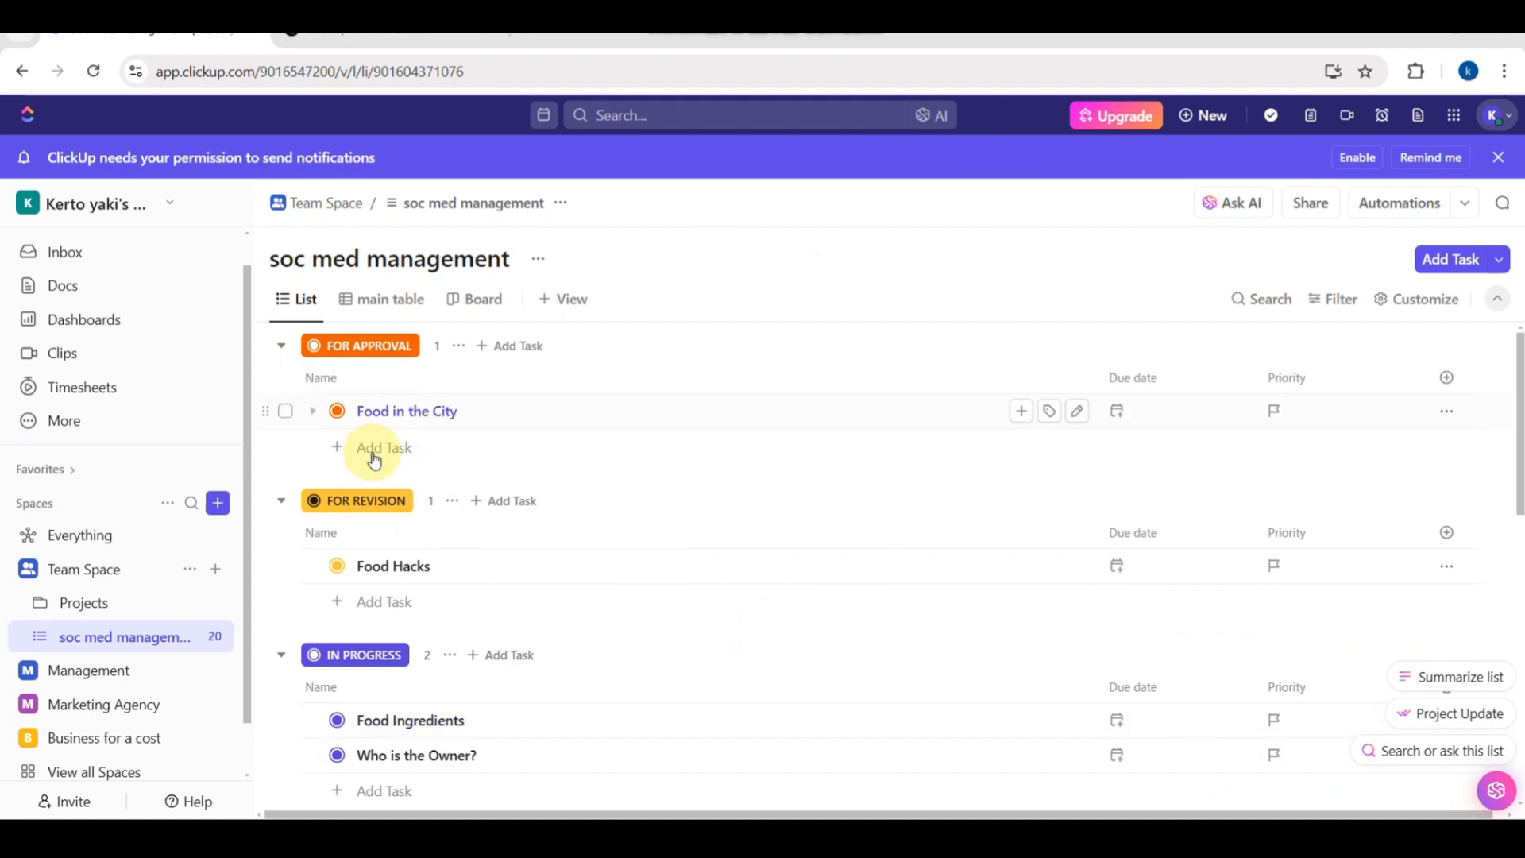
{"action": "scroll", "coordinate": [177, 499], "scroll_direction": "down", "scroll_amount": 1}
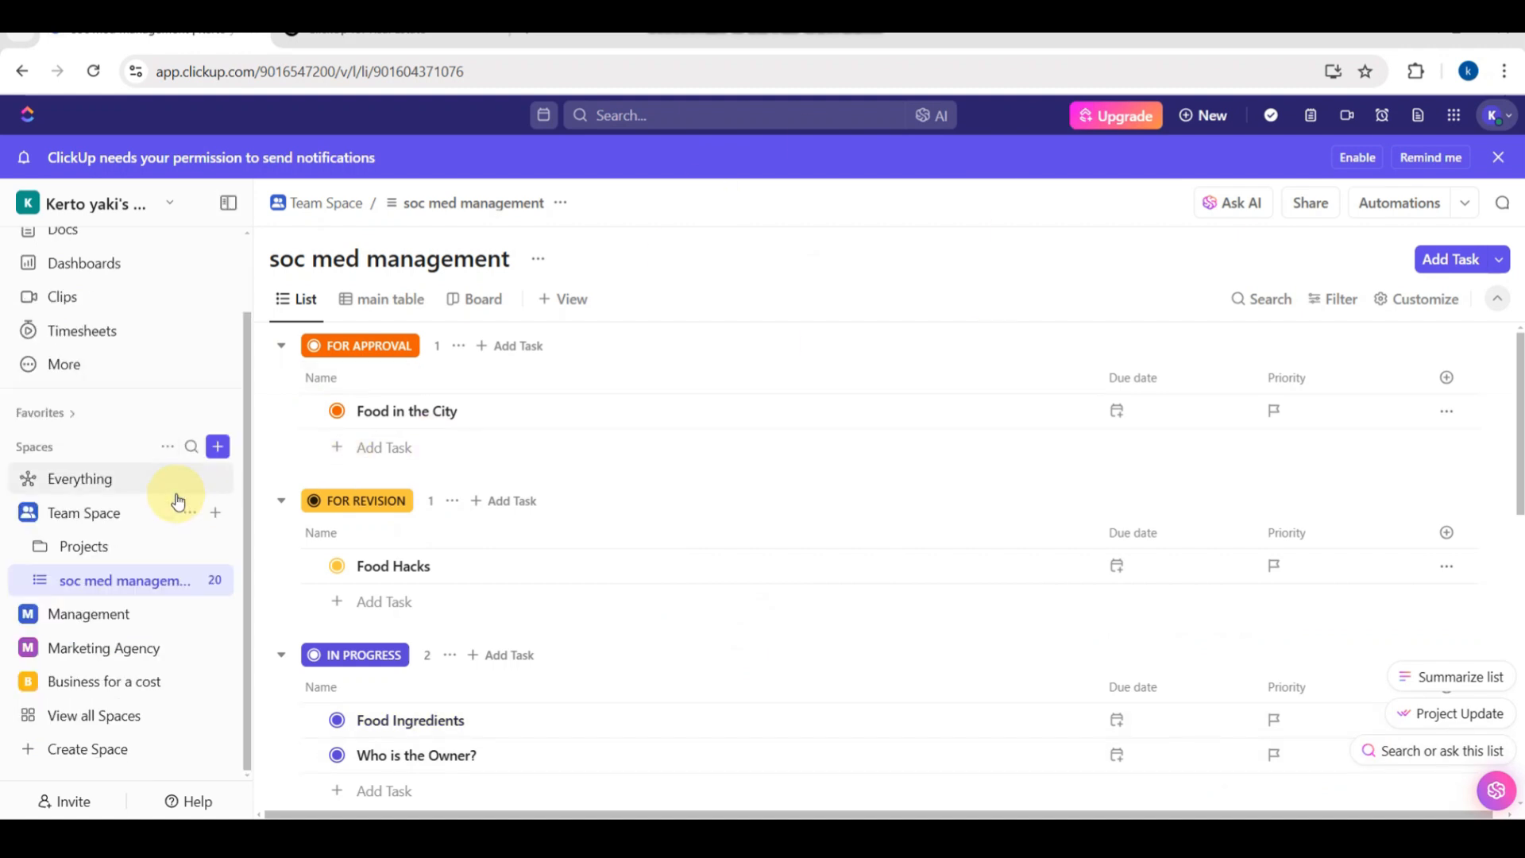
{"action": "scroll", "coordinate": [487, 629], "scroll_direction": "down", "scroll_amount": 3}
{"action": "scroll", "coordinate": [487, 633], "scroll_direction": "up", "scroll_amount": 3}
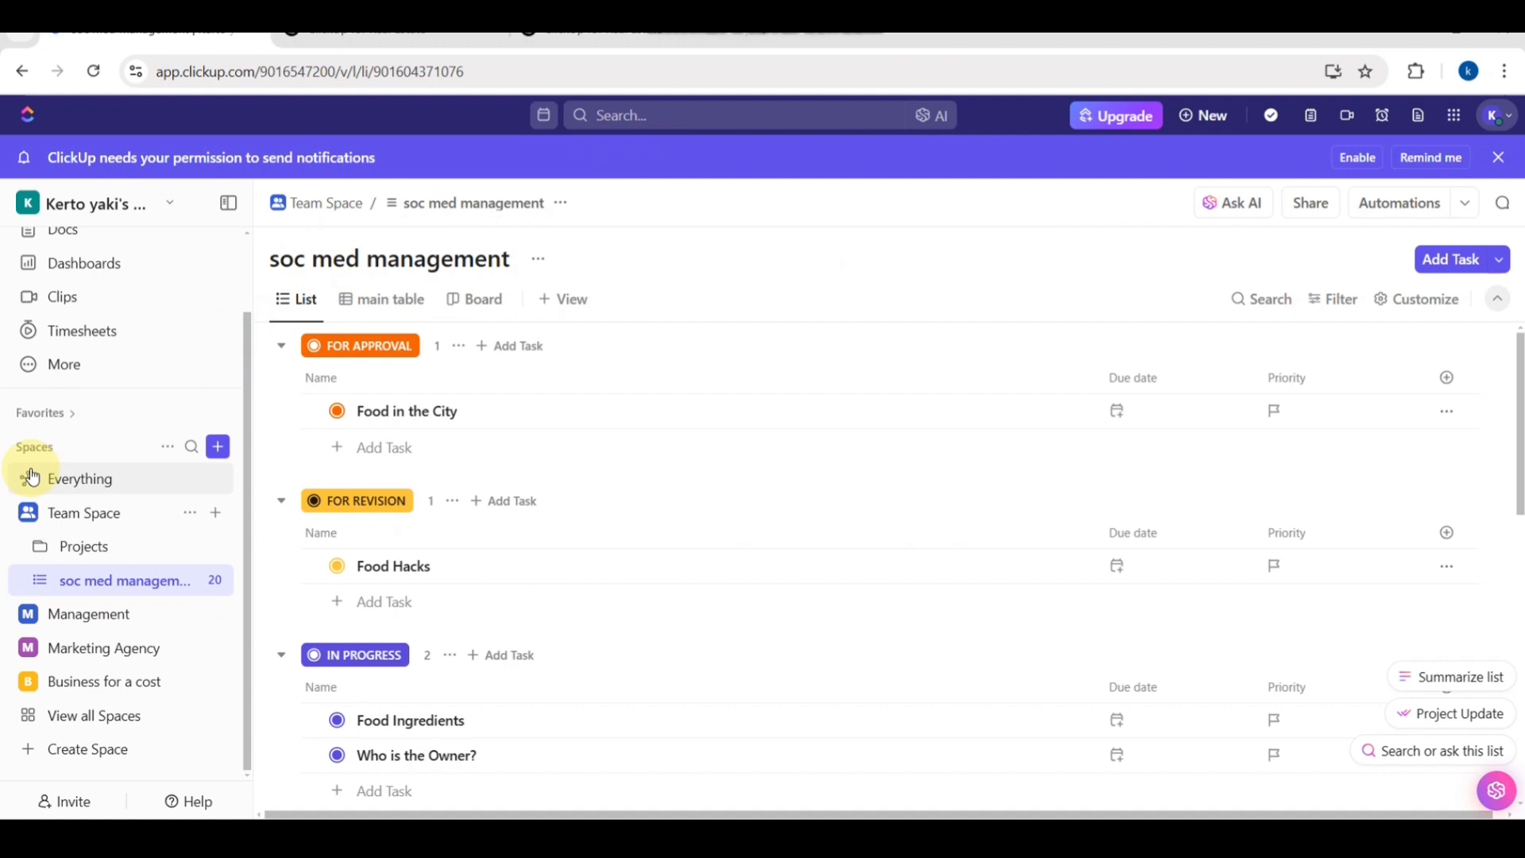
{"action": "scroll", "coordinate": [133, 322], "scroll_direction": "up", "scroll_amount": 2}
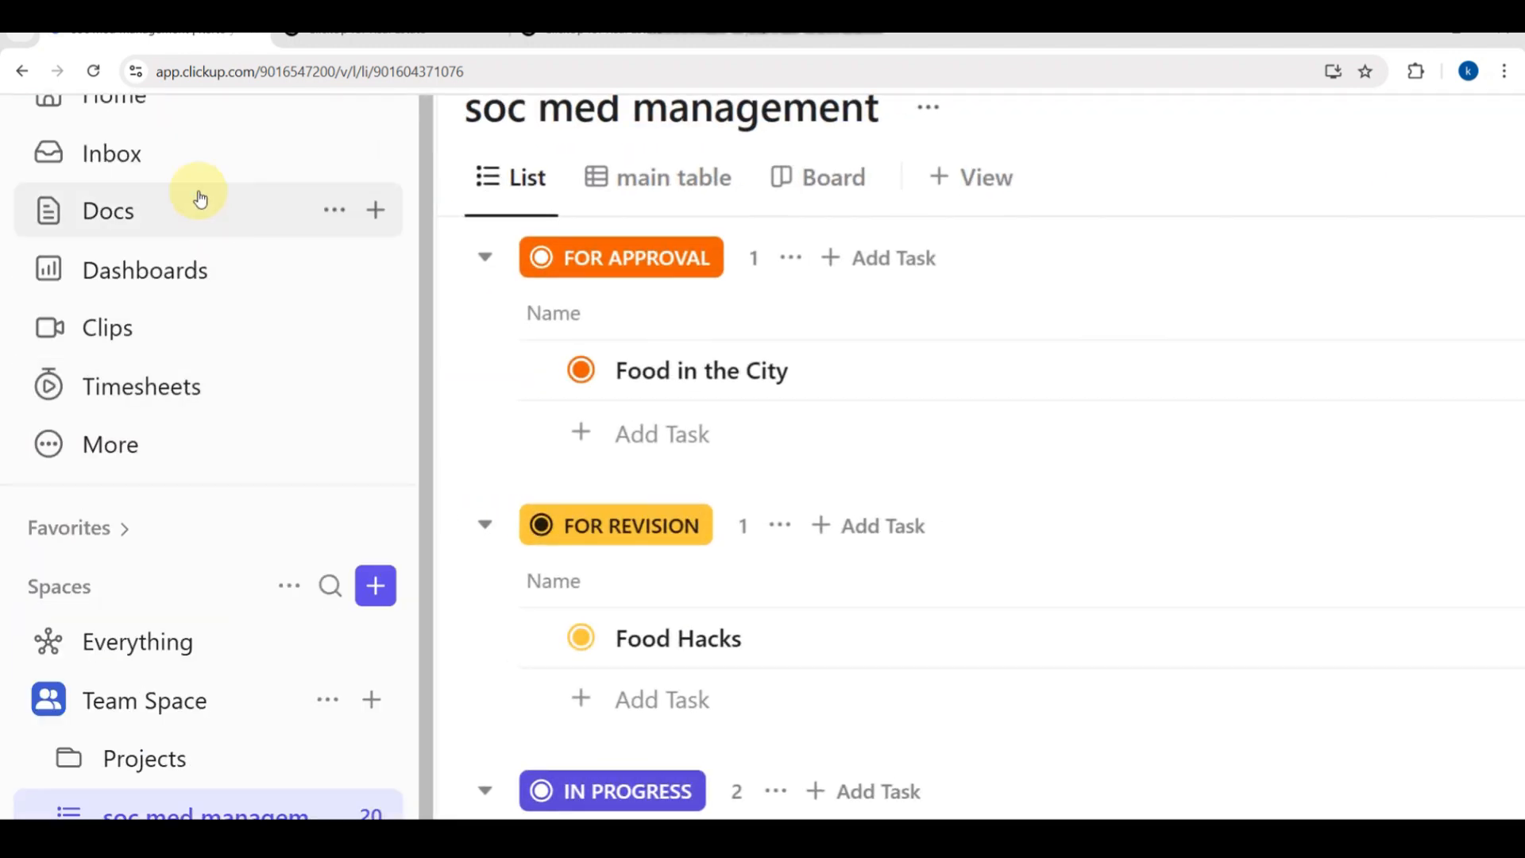
{"action": "scroll", "coordinate": [199, 199], "scroll_direction": "down", "scroll_amount": 5}
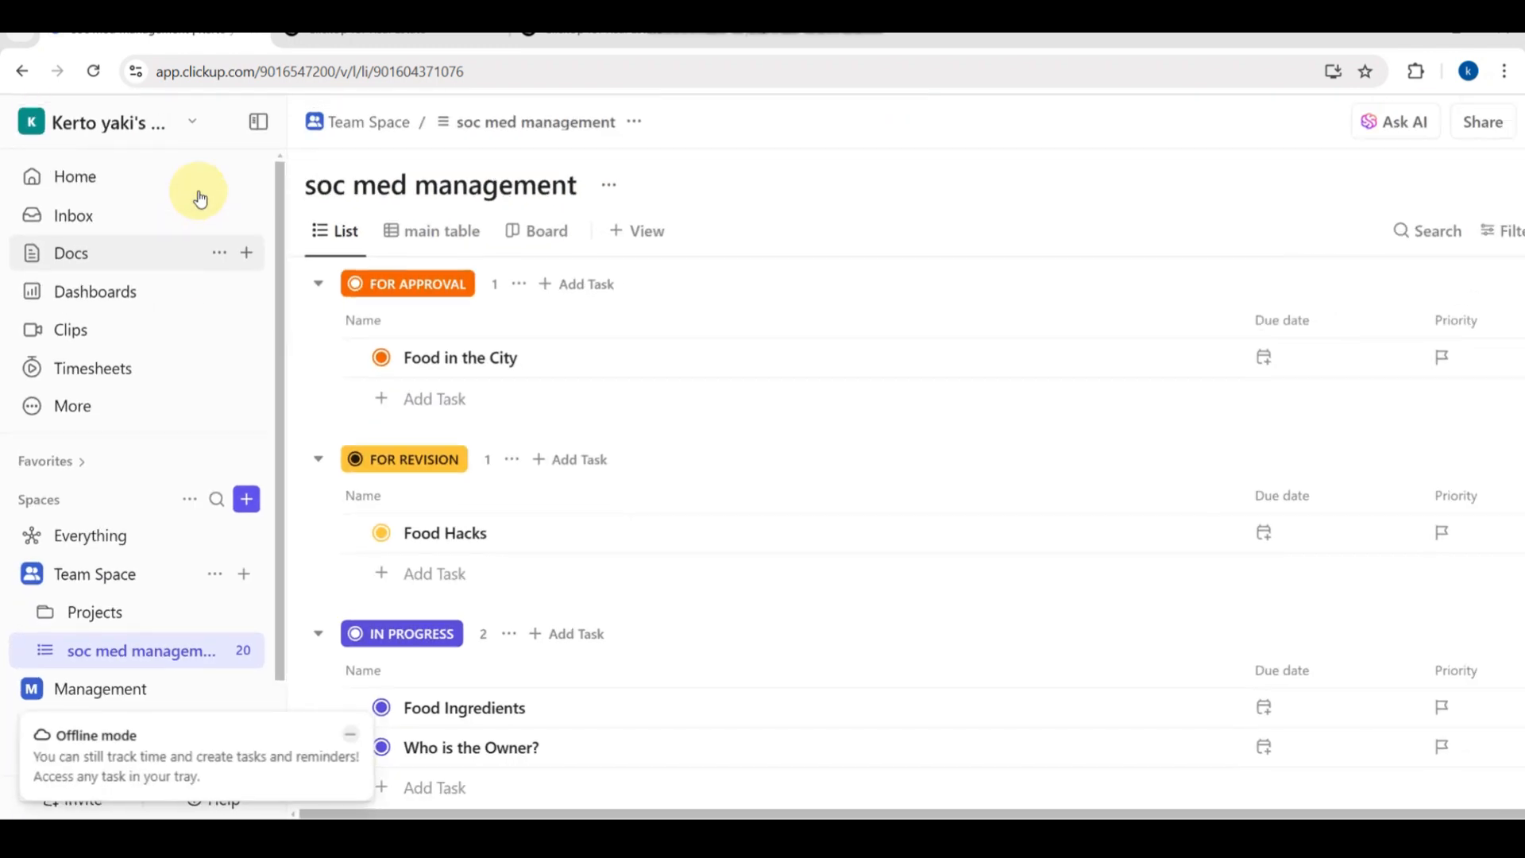
{"action": "scroll", "coordinate": [199, 198], "scroll_direction": "up", "scroll_amount": 2}
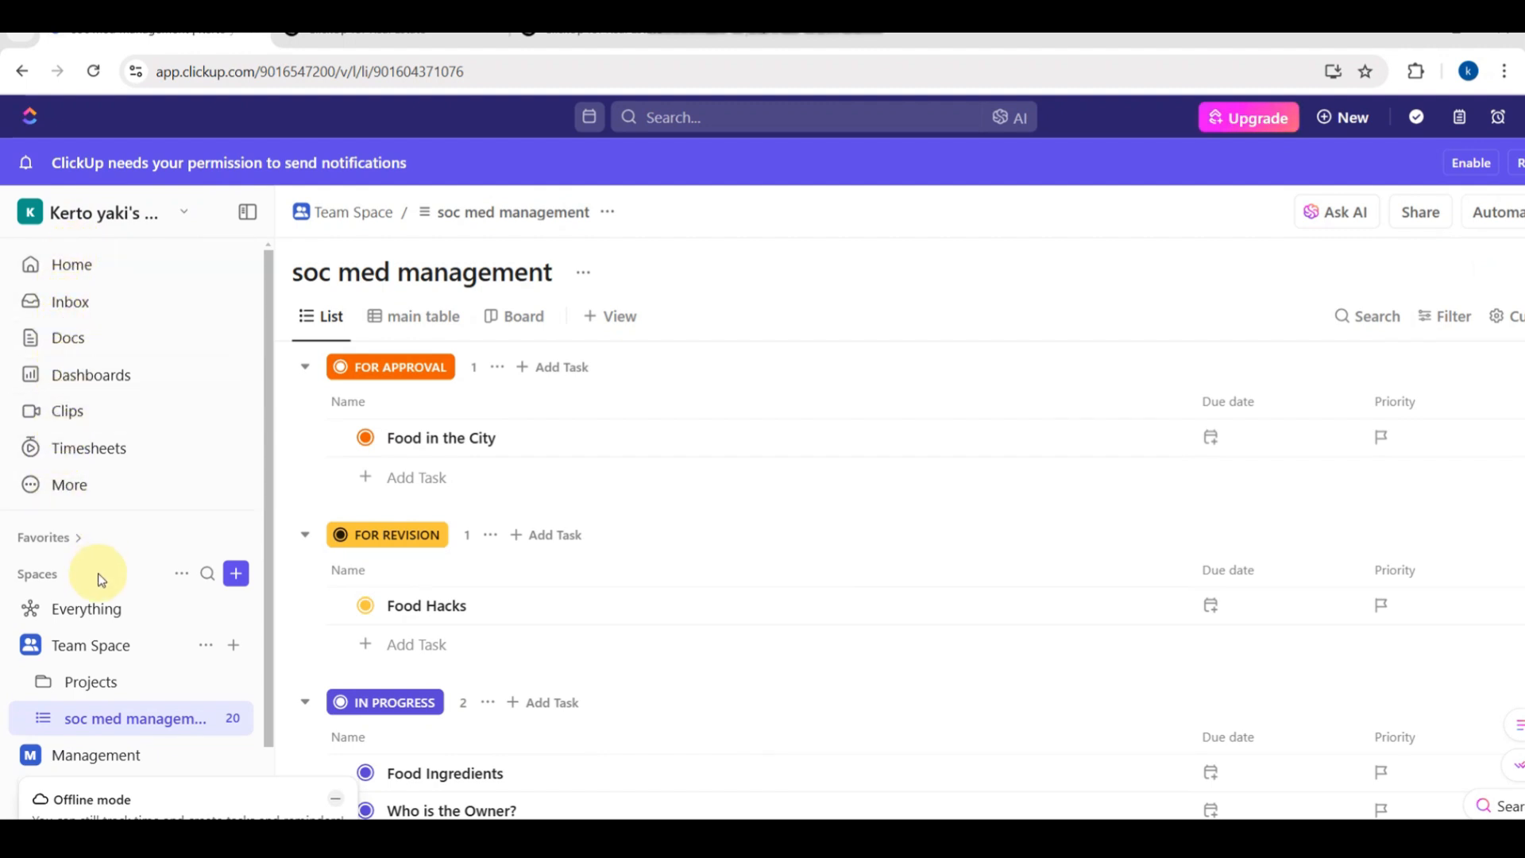
{"action": "scroll", "coordinate": [101, 580], "scroll_direction": "down", "scroll_amount": 2}
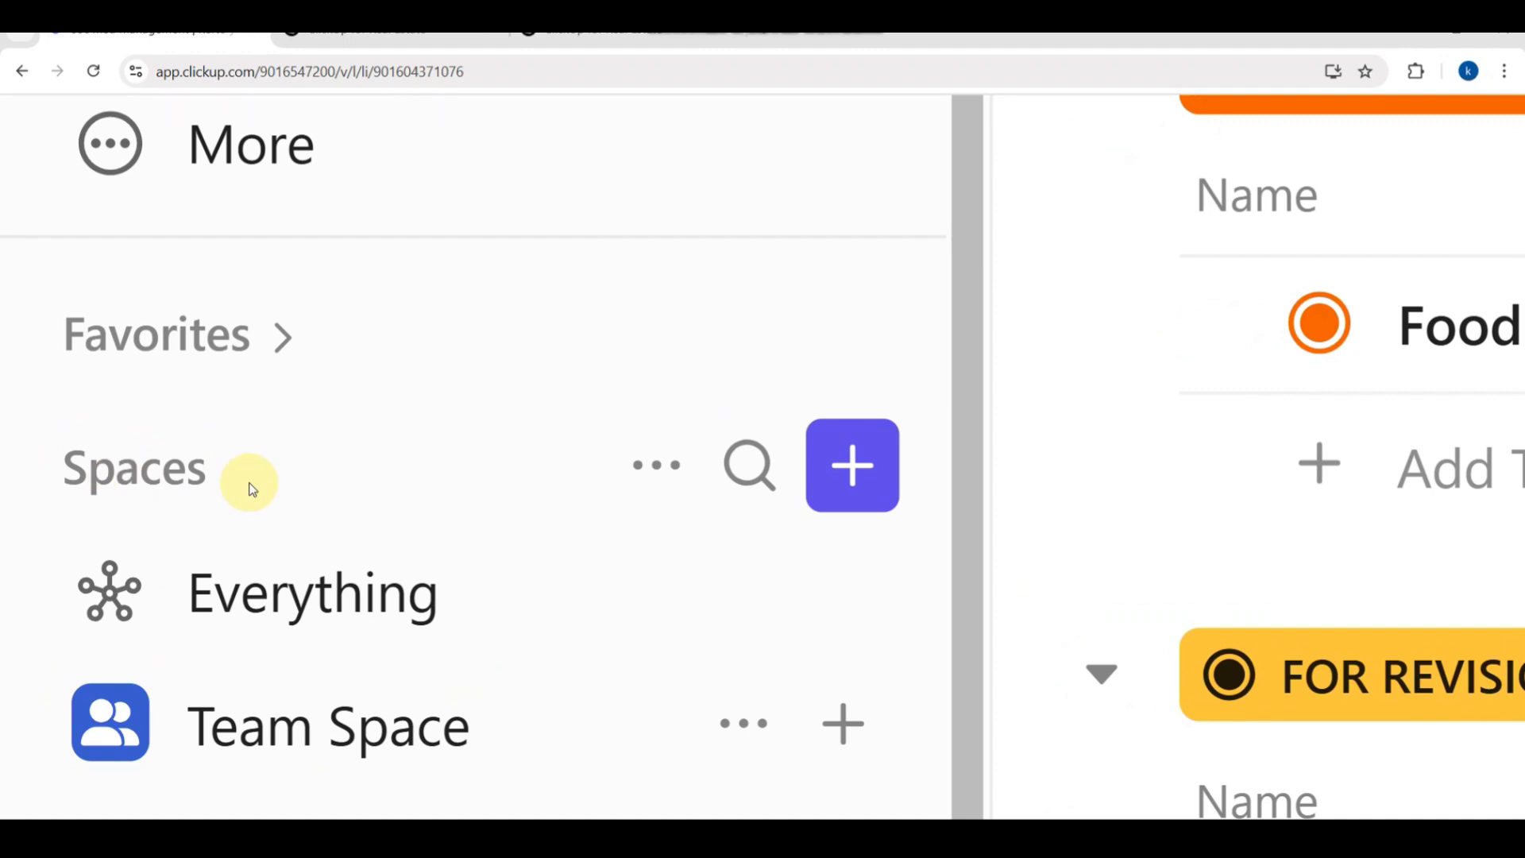
{"action": "left_click", "coordinate": [856, 455]}
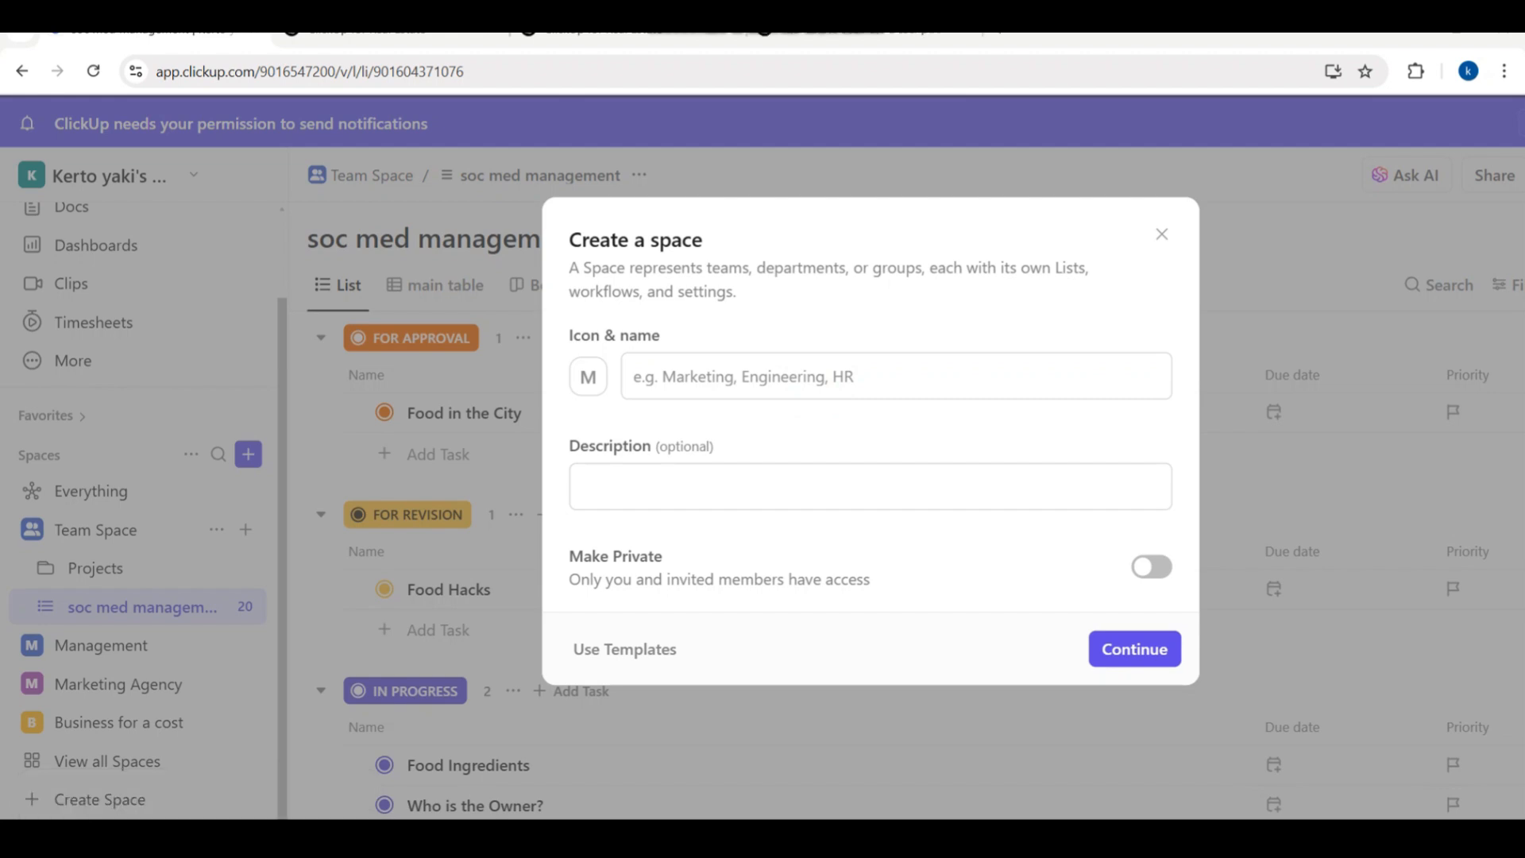
{"action": "left_click", "coordinate": [1183, 118]}
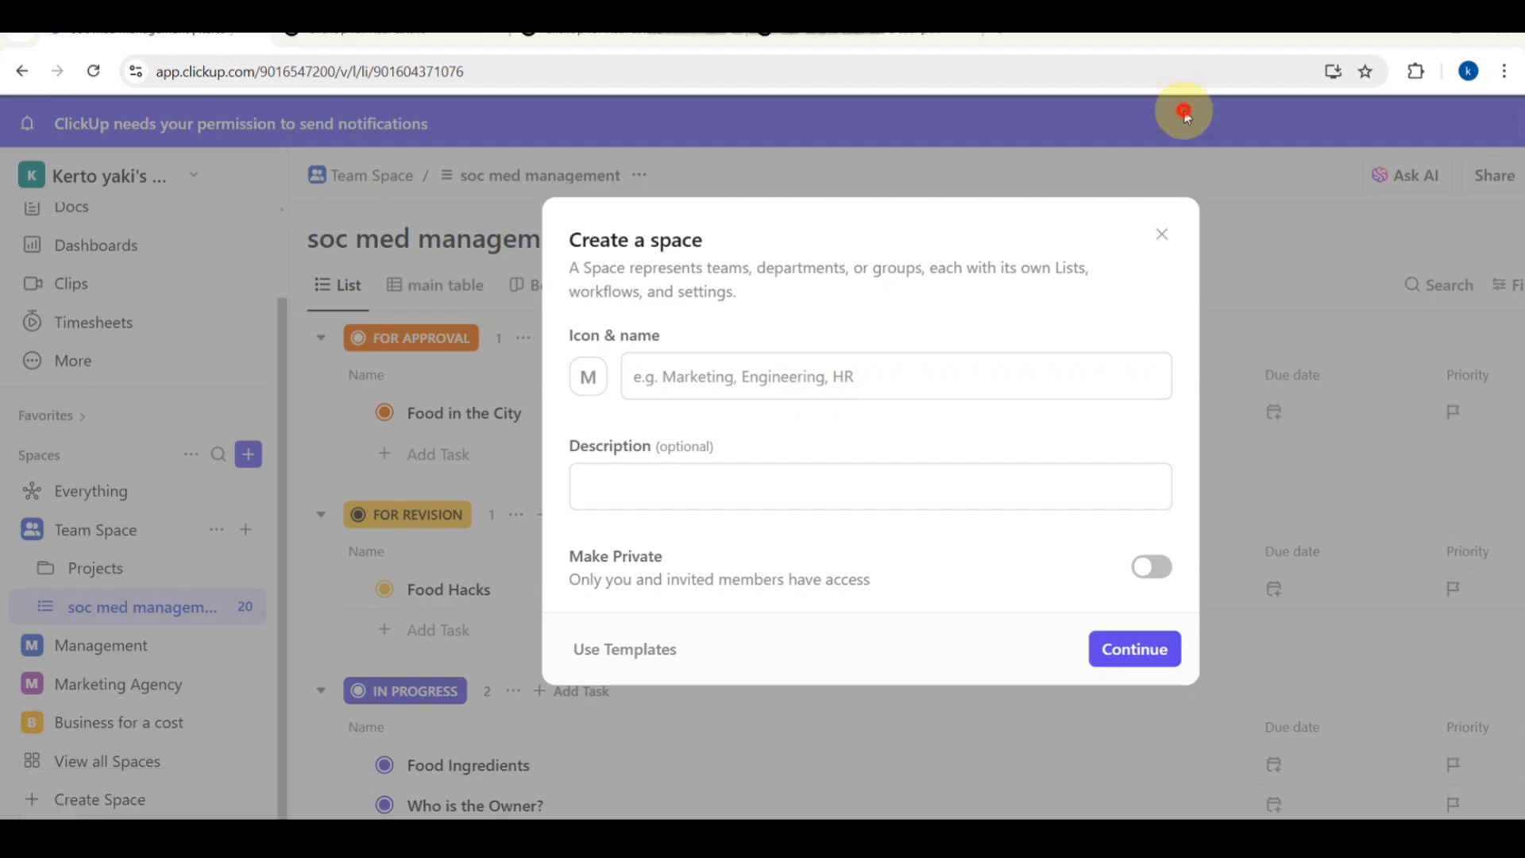
{"action": "left_click", "coordinate": [769, 170]}
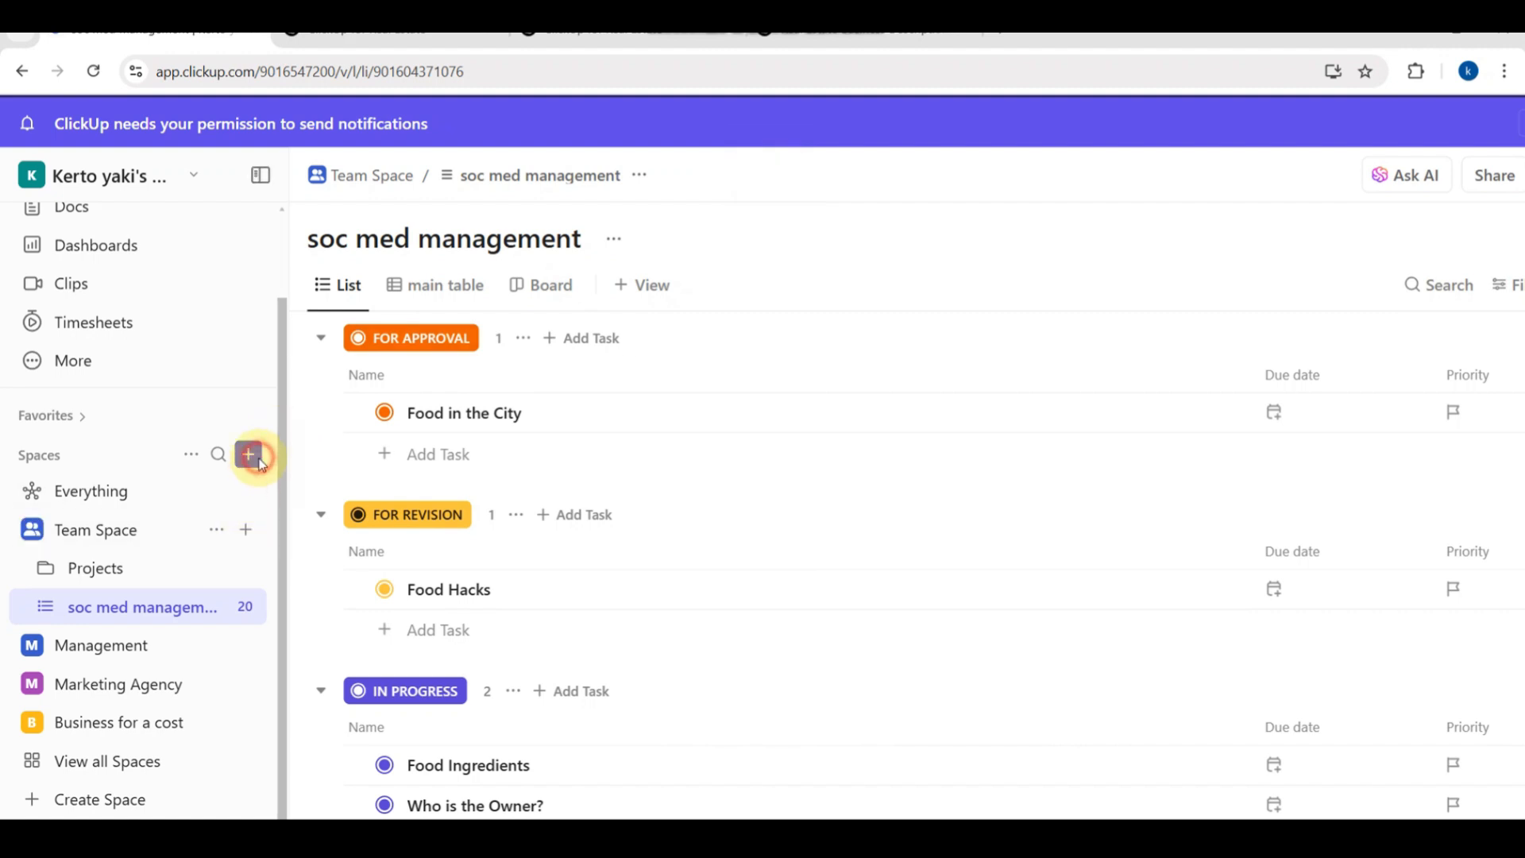
Step: Start a new space named REAL ESTATE and paste in the company description, trimming it so it ends at "property sales"
{"action": "left_click", "coordinate": [248, 455]}
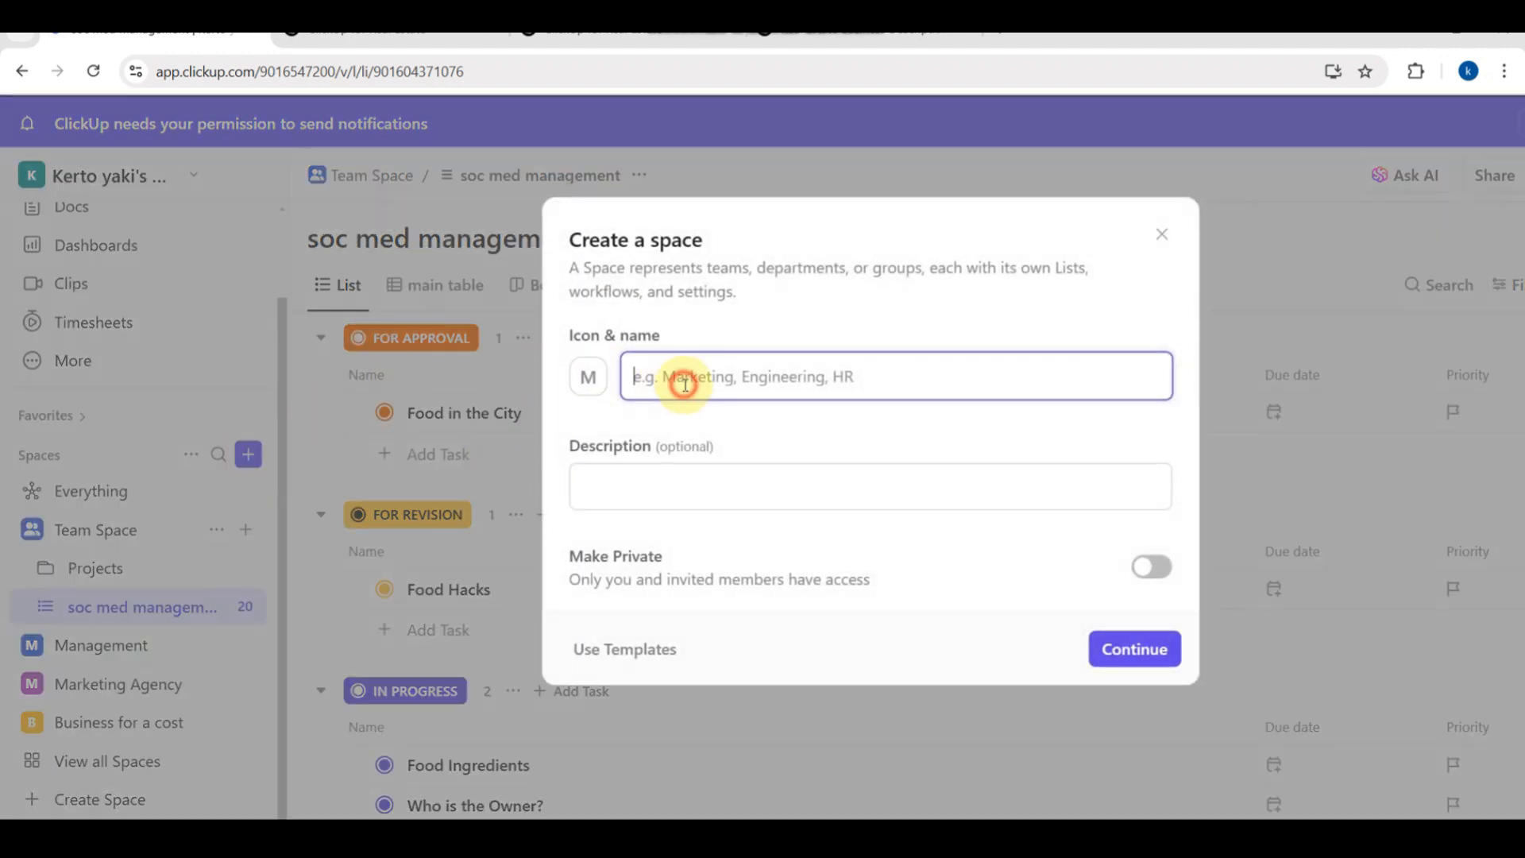
{"action": "type", "text": "REAL ESTATE"}
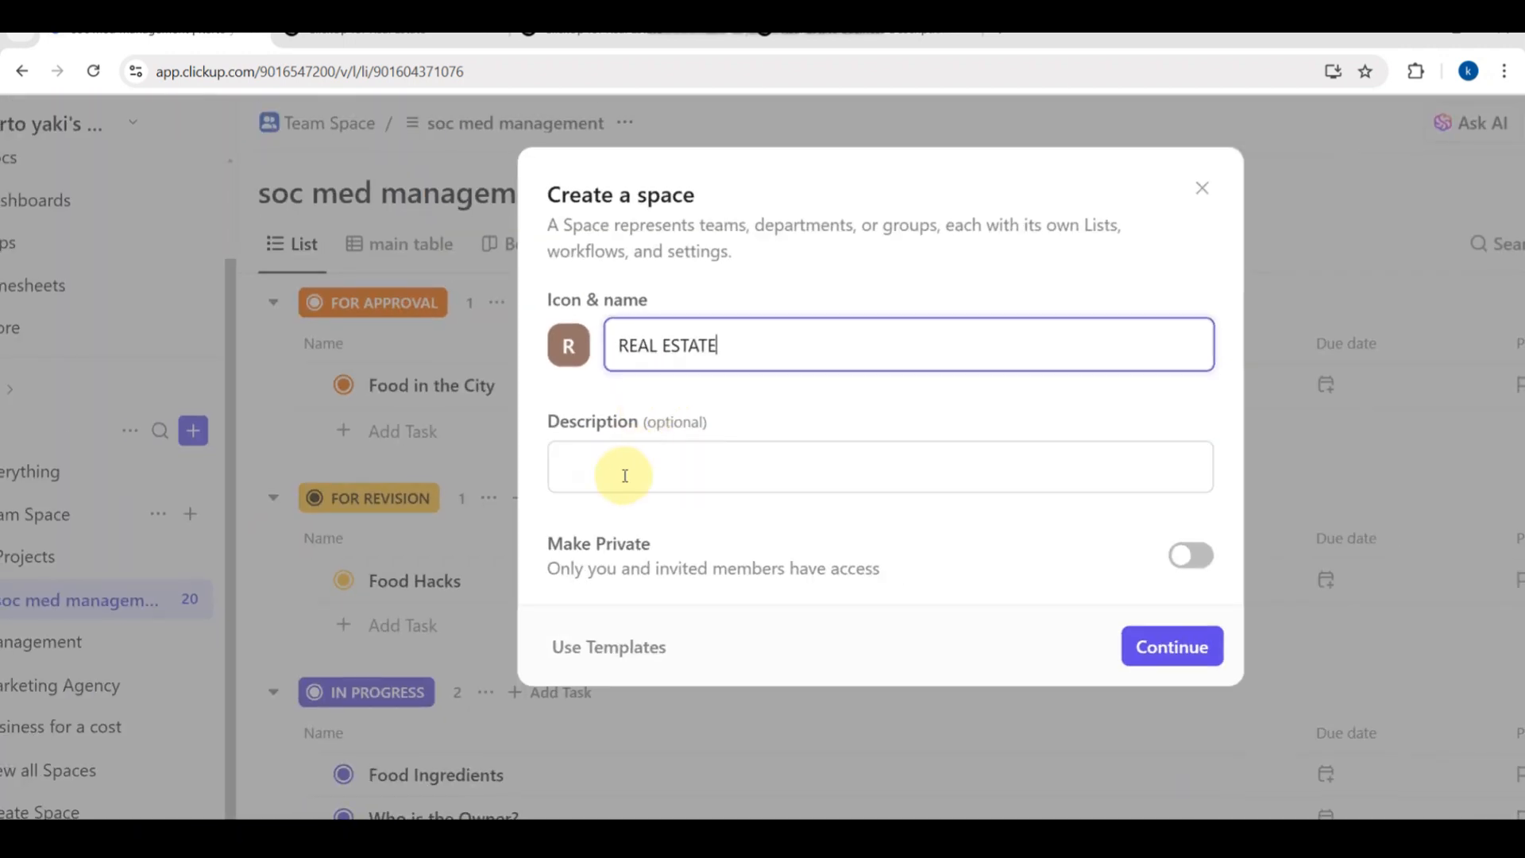
{"action": "left_click", "coordinate": [597, 524]}
{"action": "key", "text": "ctrl+v"}
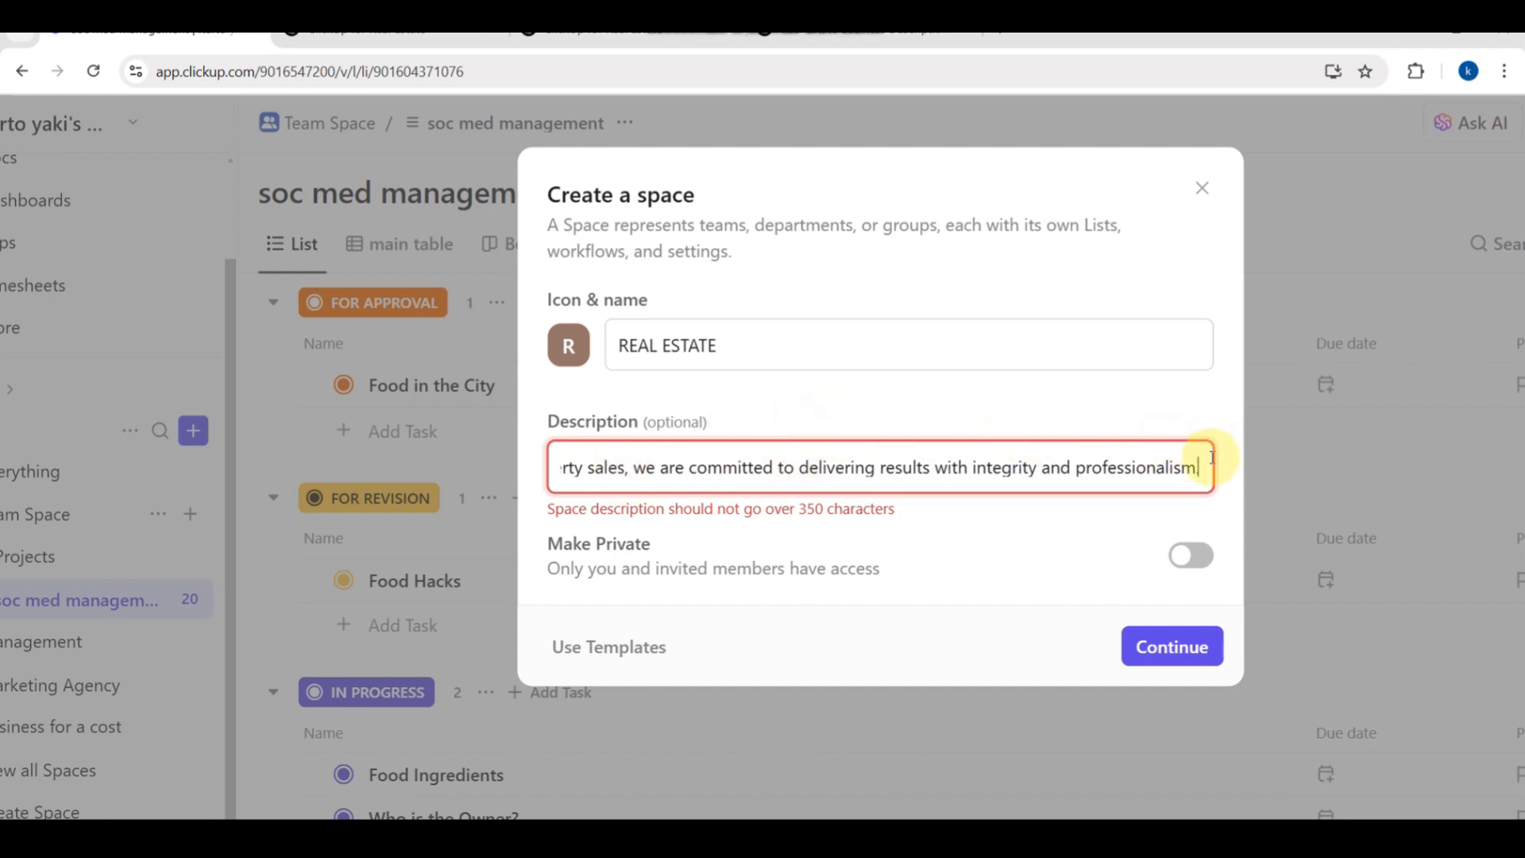
{"action": "left_click_drag", "start_coordinate": [1207, 461], "coordinate": [646, 449]}
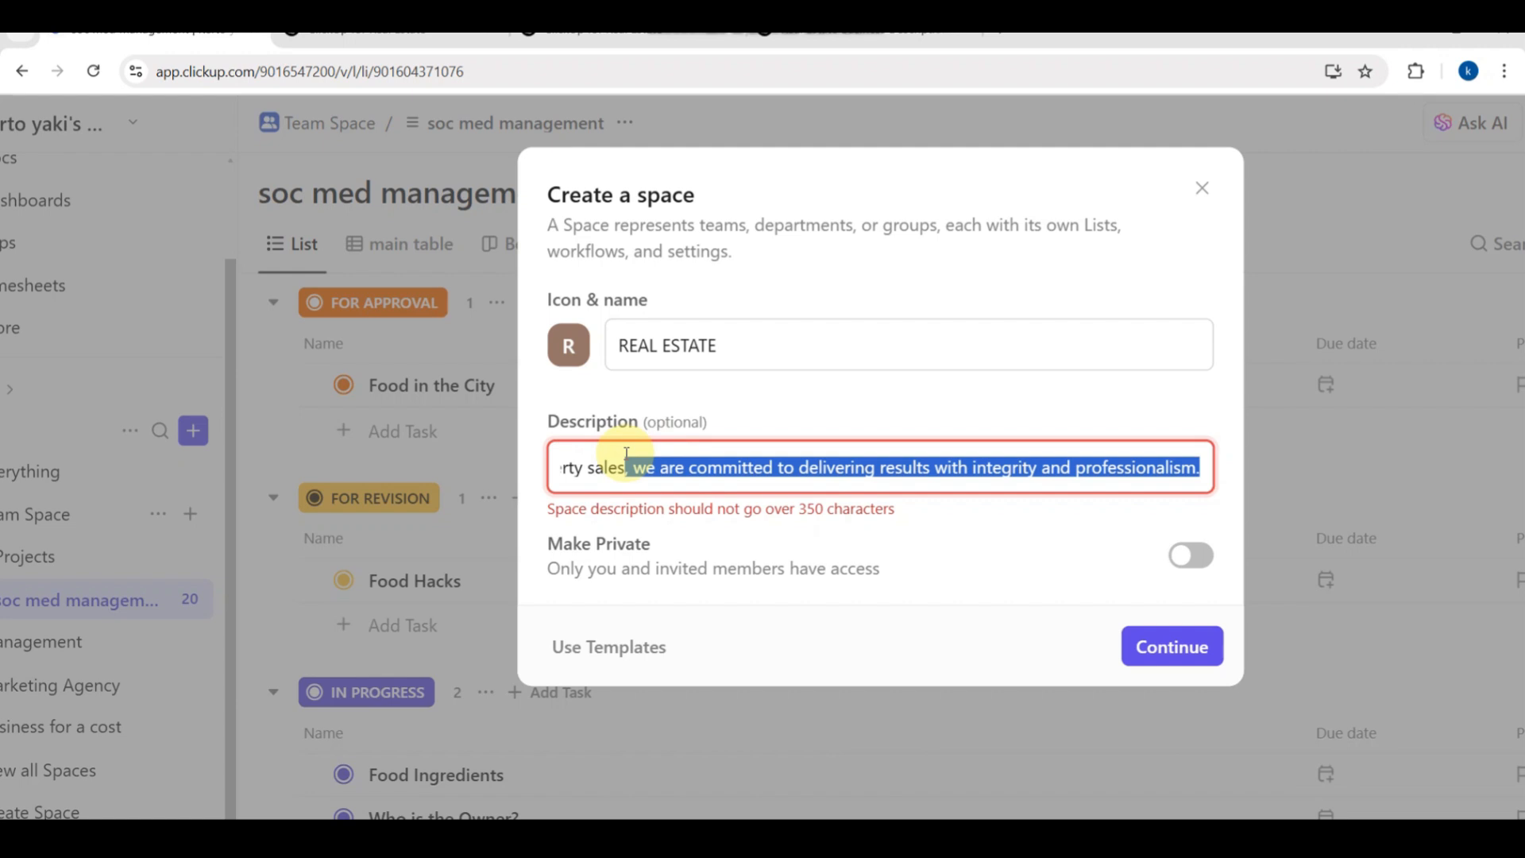
{"action": "key", "text": "BackSpace"}
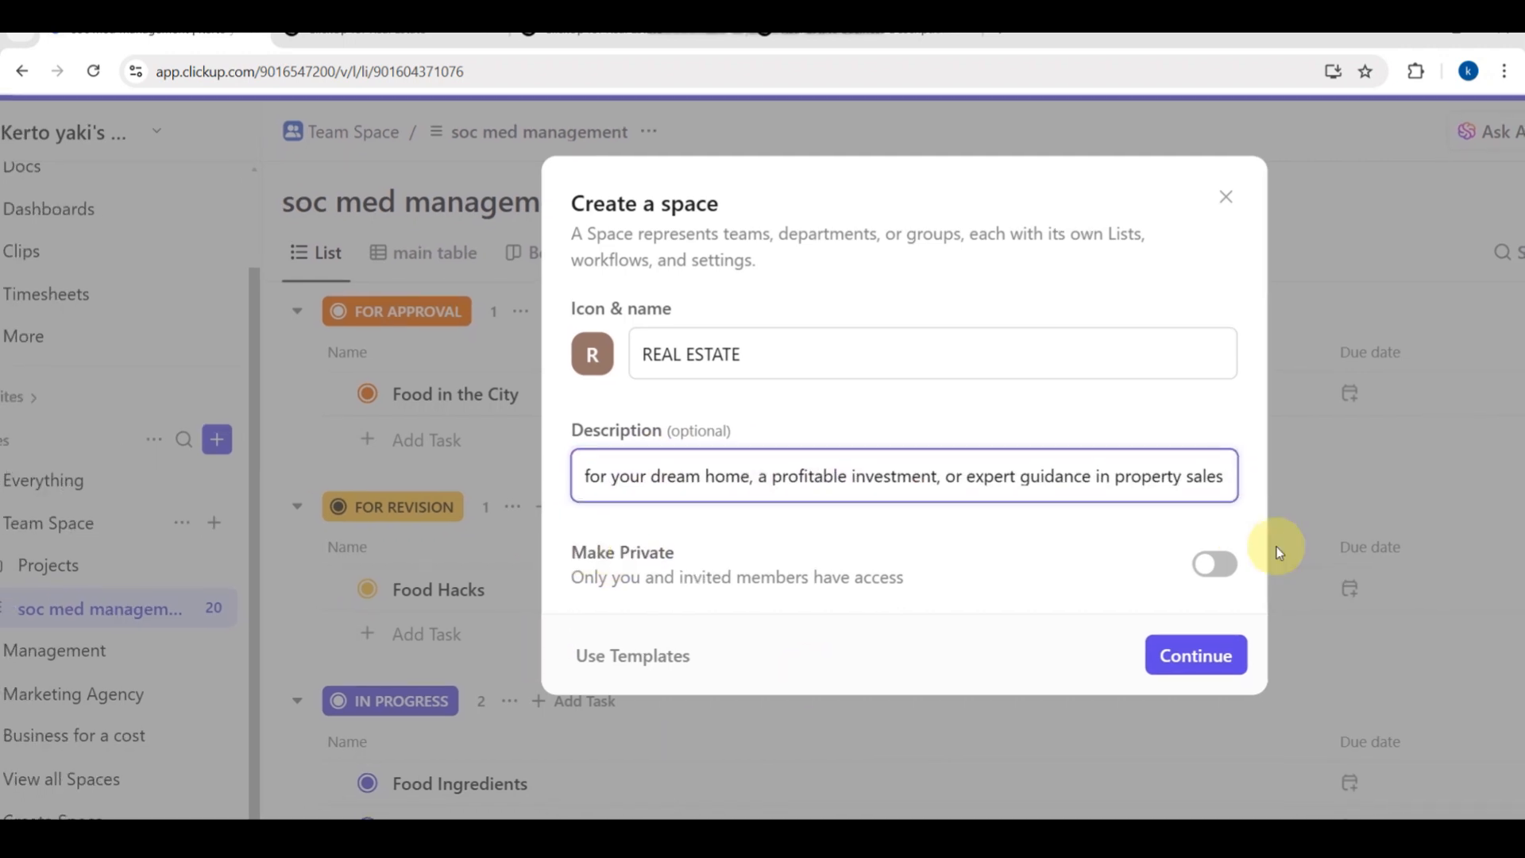
Step: Leave the REAL ESTATE space non-private and choose the Project Management workflow for it
{"action": "left_click", "coordinate": [1219, 562]}
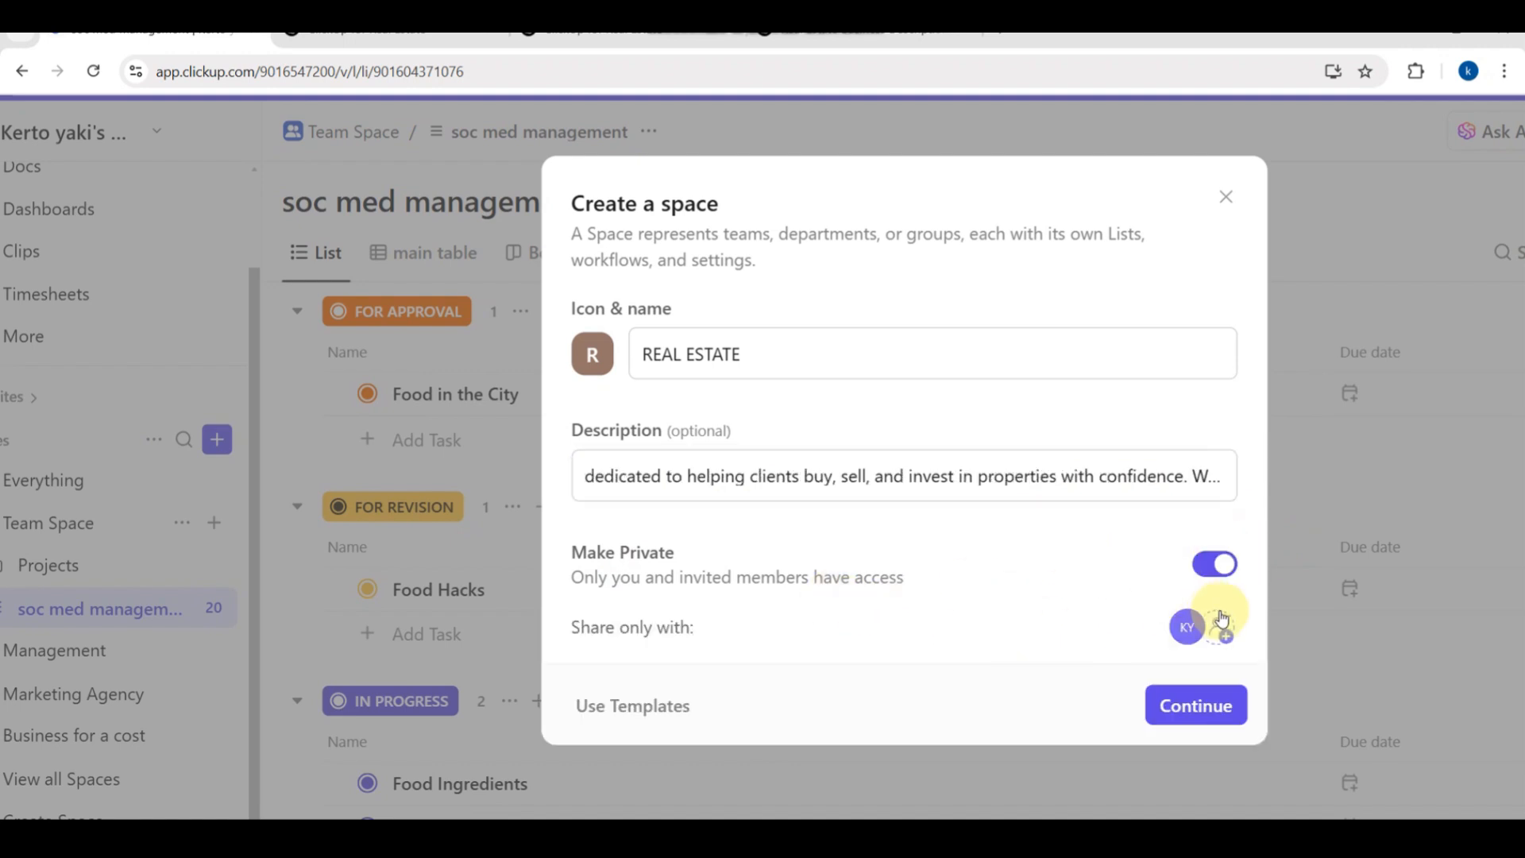
{"action": "left_click", "coordinate": [1219, 558]}
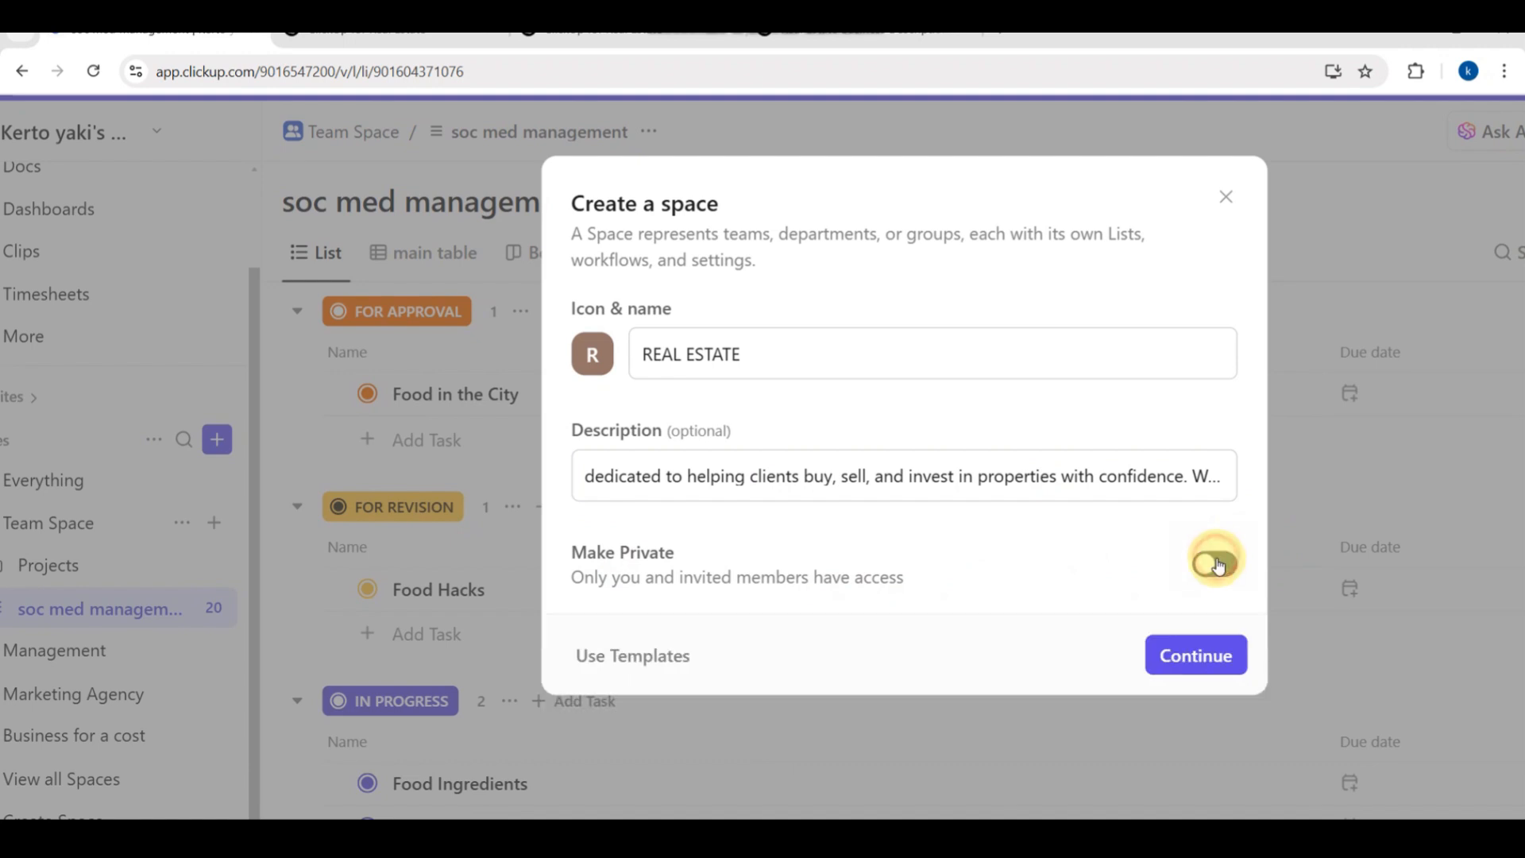
{"action": "left_click", "coordinate": [1189, 653]}
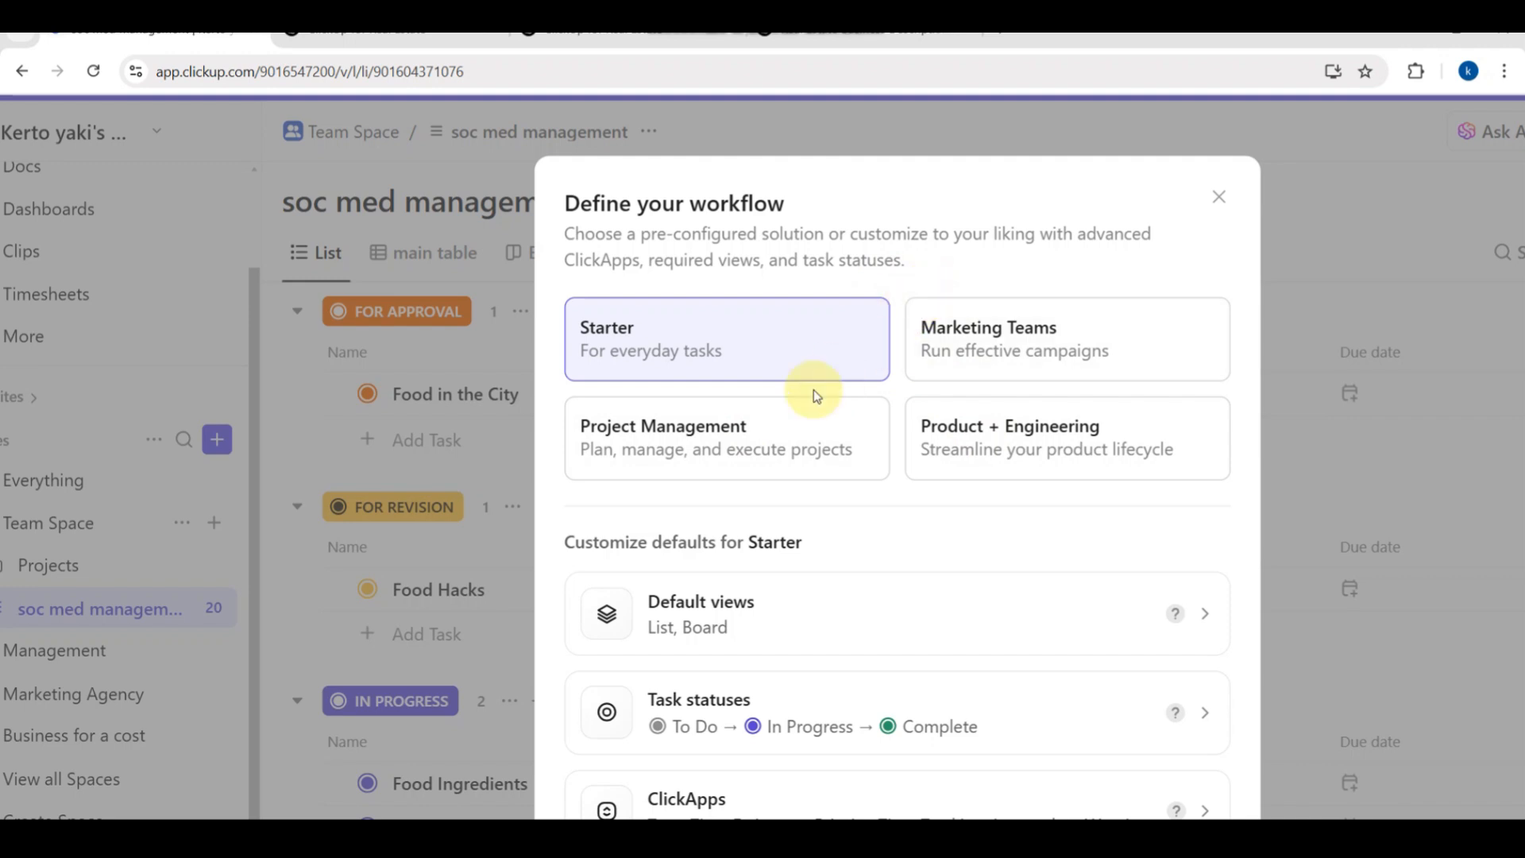
{"action": "left_click", "coordinate": [764, 436]}
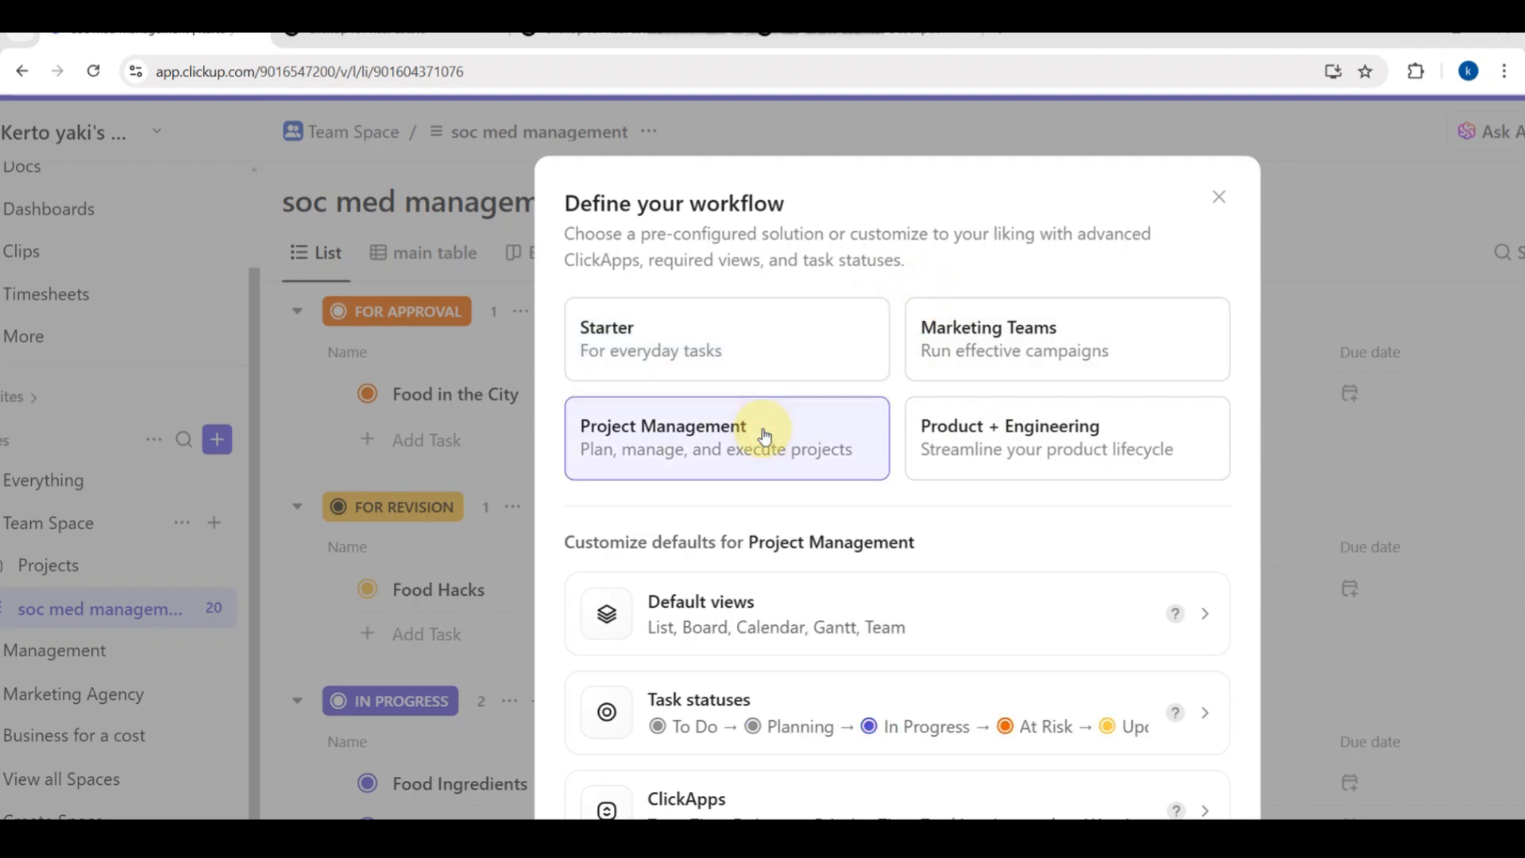
Step: Review the workflow's default views and accept List, Board, Team, Calendar and Gantt for the new space
{"action": "scroll", "coordinate": [986, 601], "scroll_direction": "down", "scroll_amount": 2}
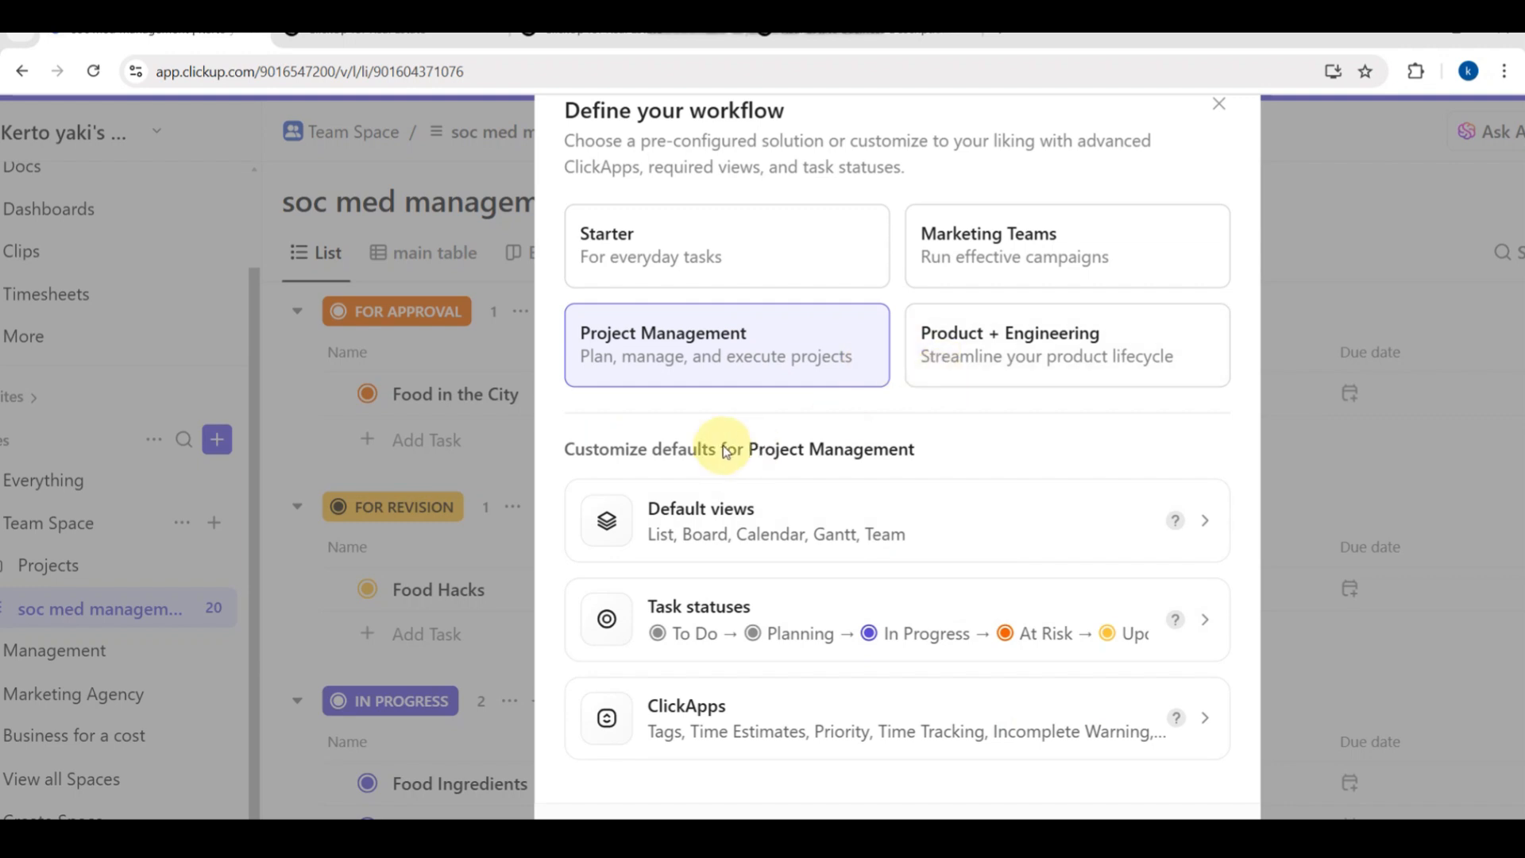
{"action": "scroll", "coordinate": [726, 451], "scroll_direction": "down", "scroll_amount": 1}
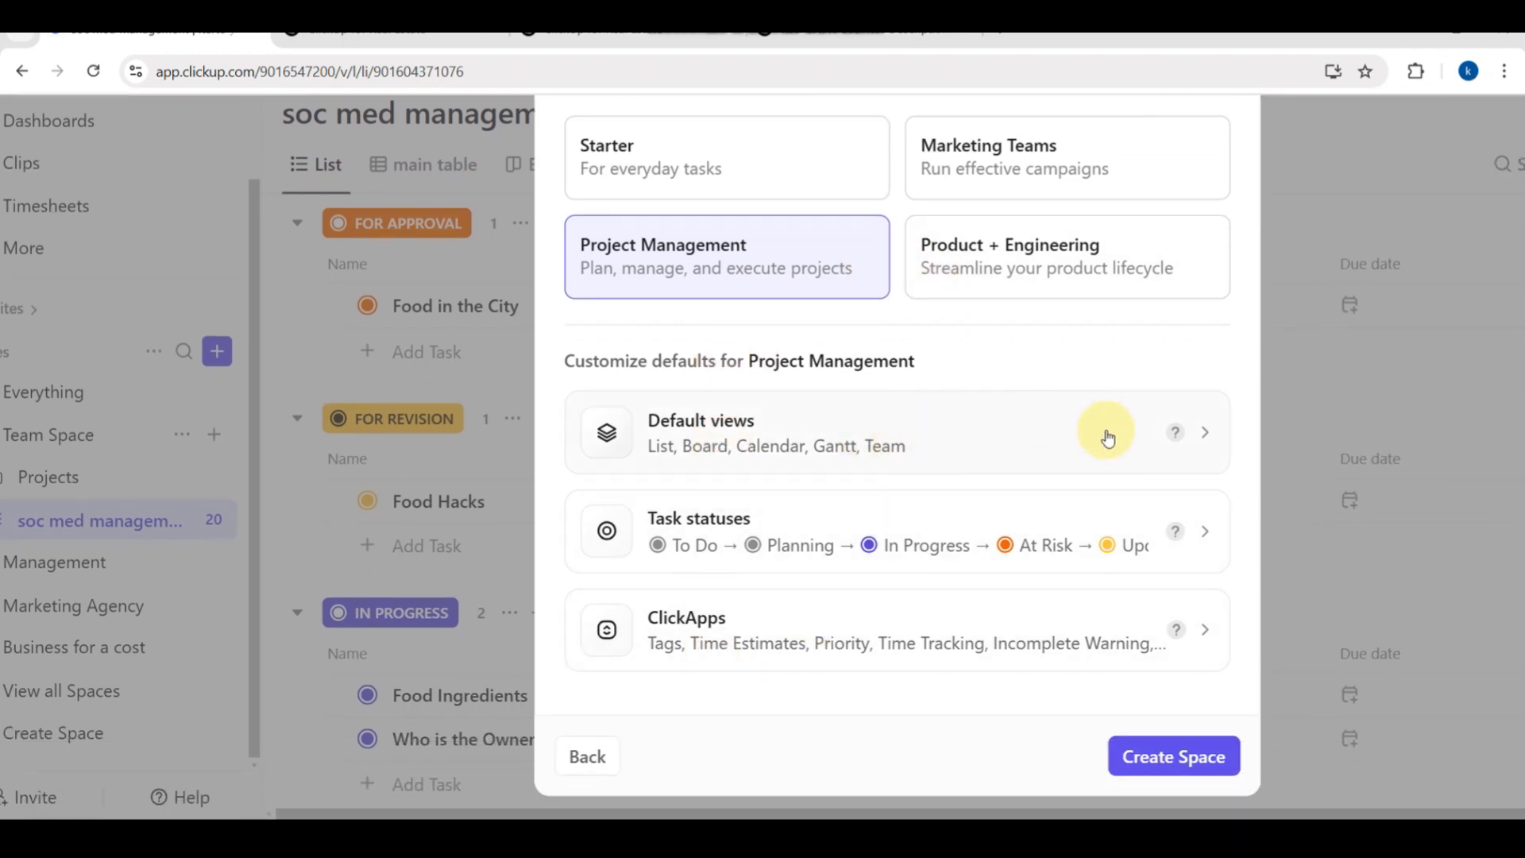
{"action": "left_click", "coordinate": [1210, 429]}
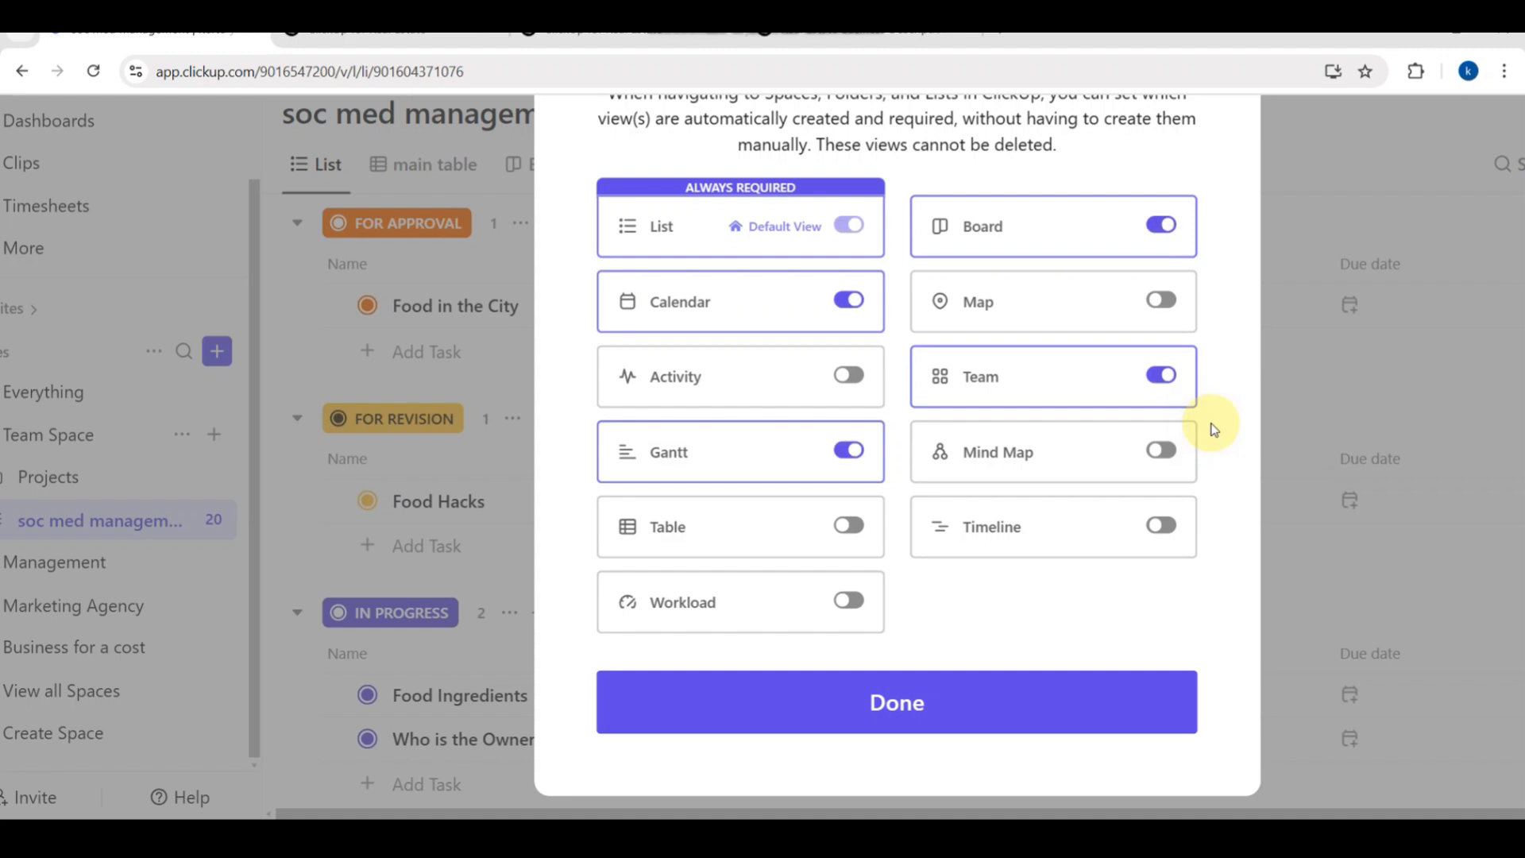
{"action": "scroll", "coordinate": [850, 203], "scroll_direction": "up", "scroll_amount": 1}
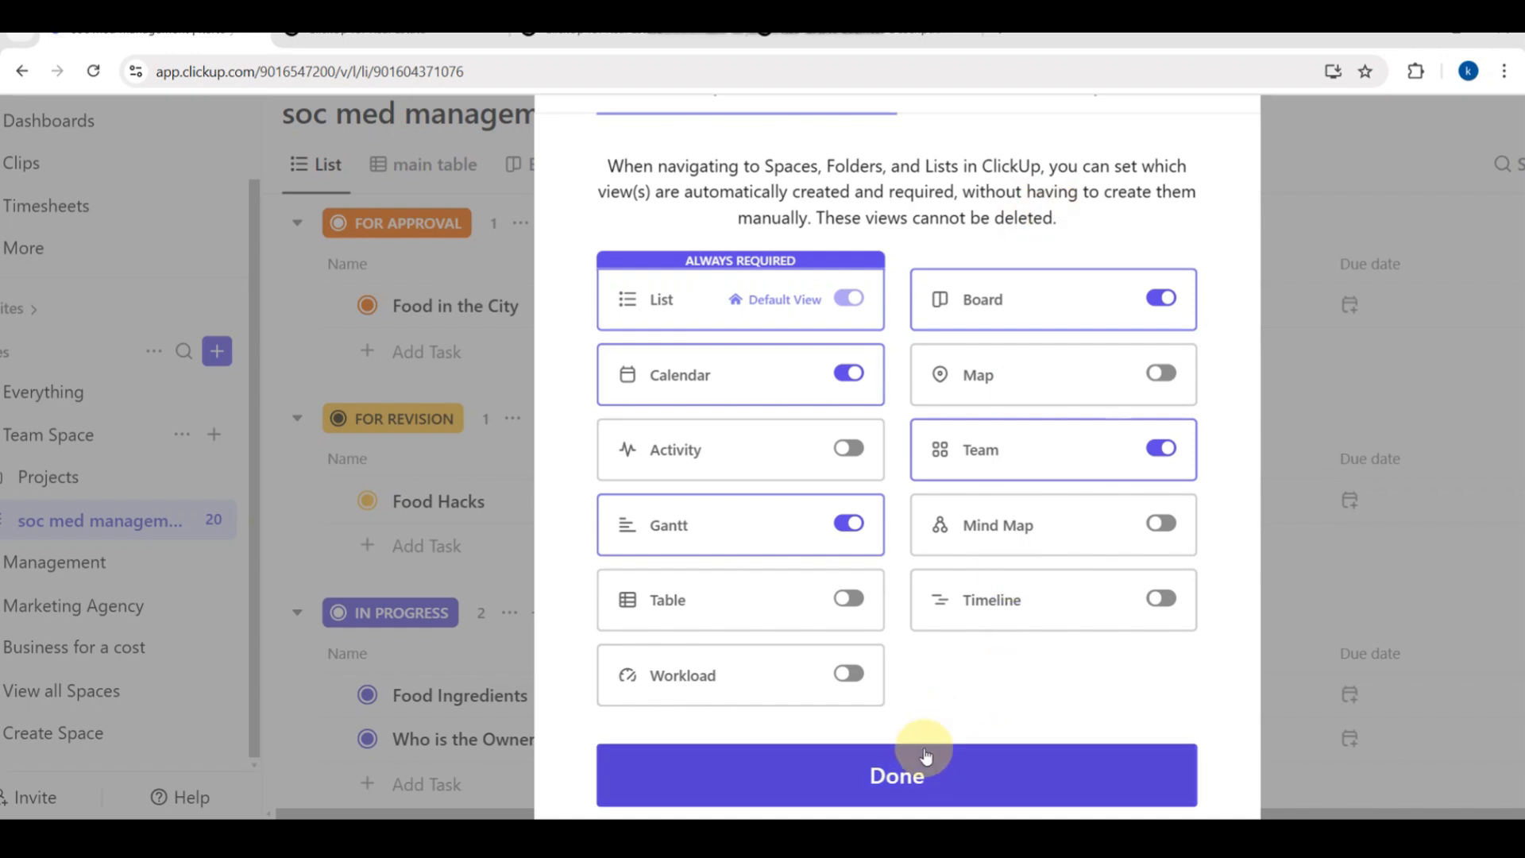
{"action": "left_click", "coordinate": [923, 750]}
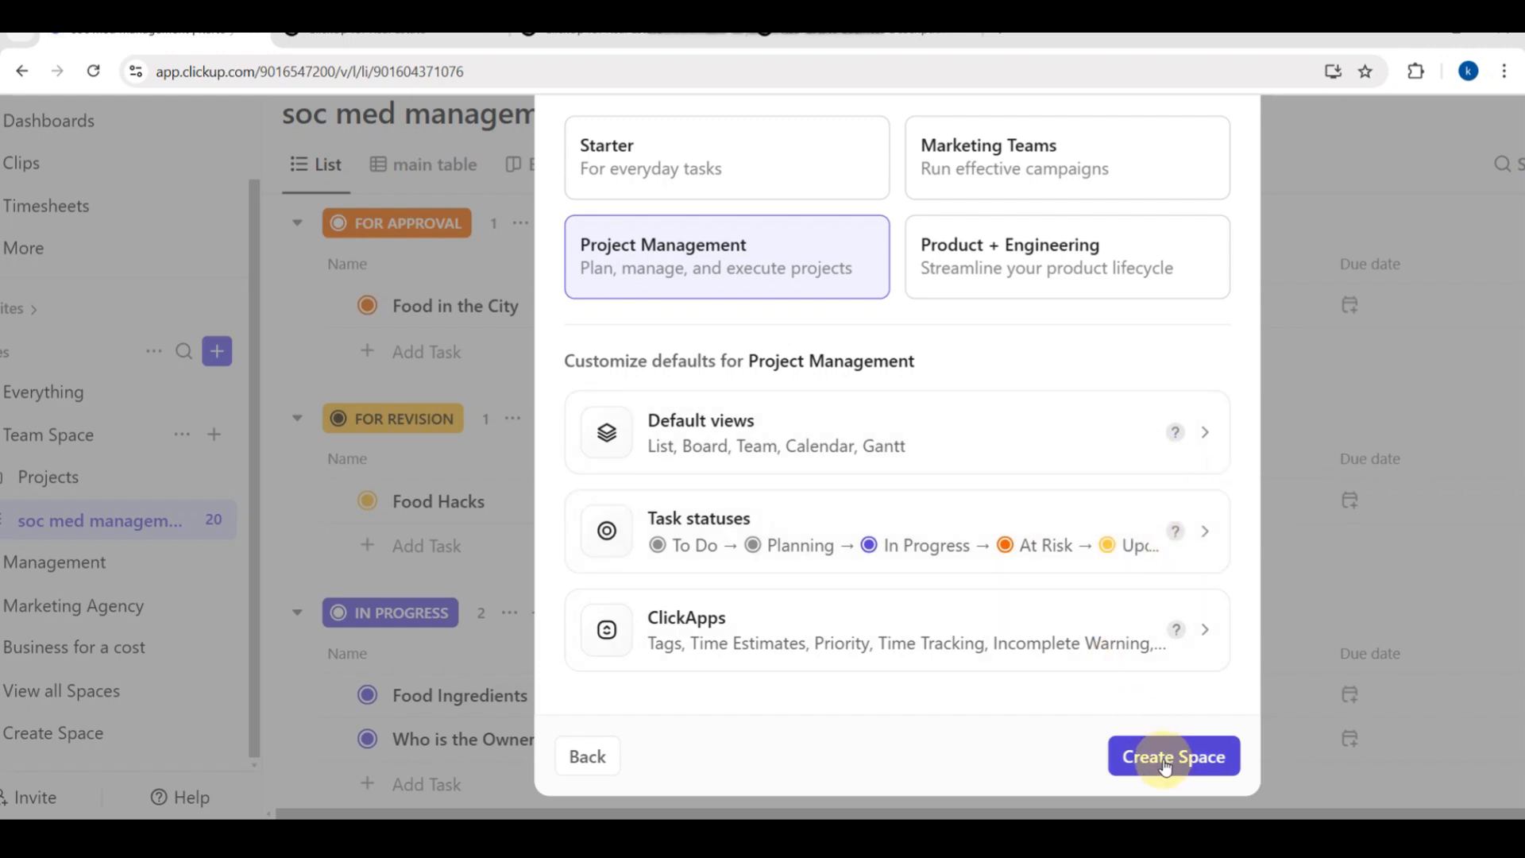
Step: Look over the workflow's task statuses and ClickApps defaults and create the REAL ESTATE space with them
{"action": "scroll", "coordinate": [1188, 685], "scroll_direction": "up", "scroll_amount": 2}
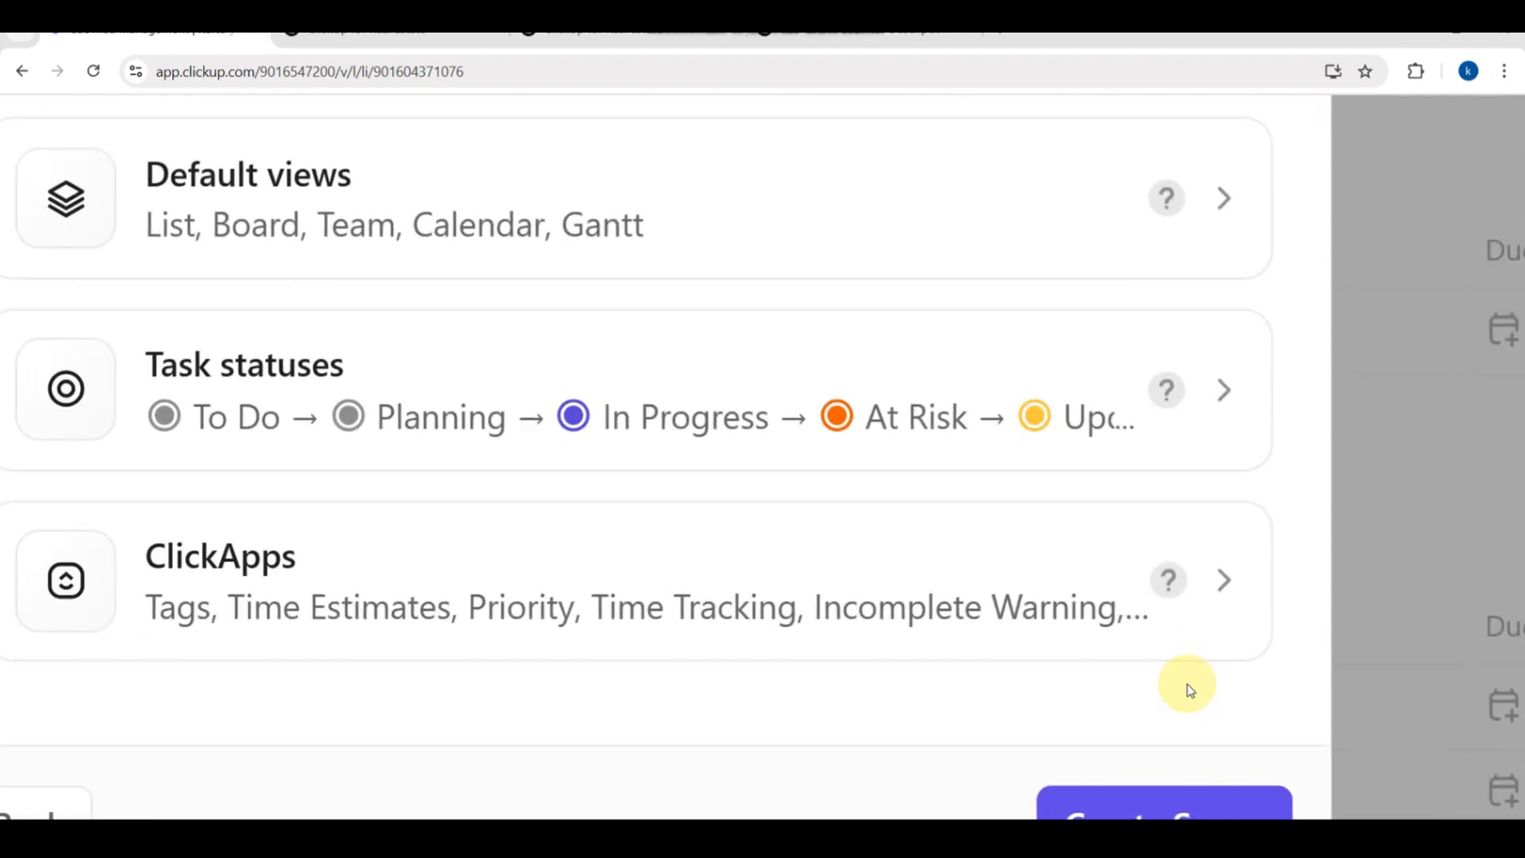
{"action": "scroll", "coordinate": [1124, 652], "scroll_direction": "left", "scroll_amount": 1}
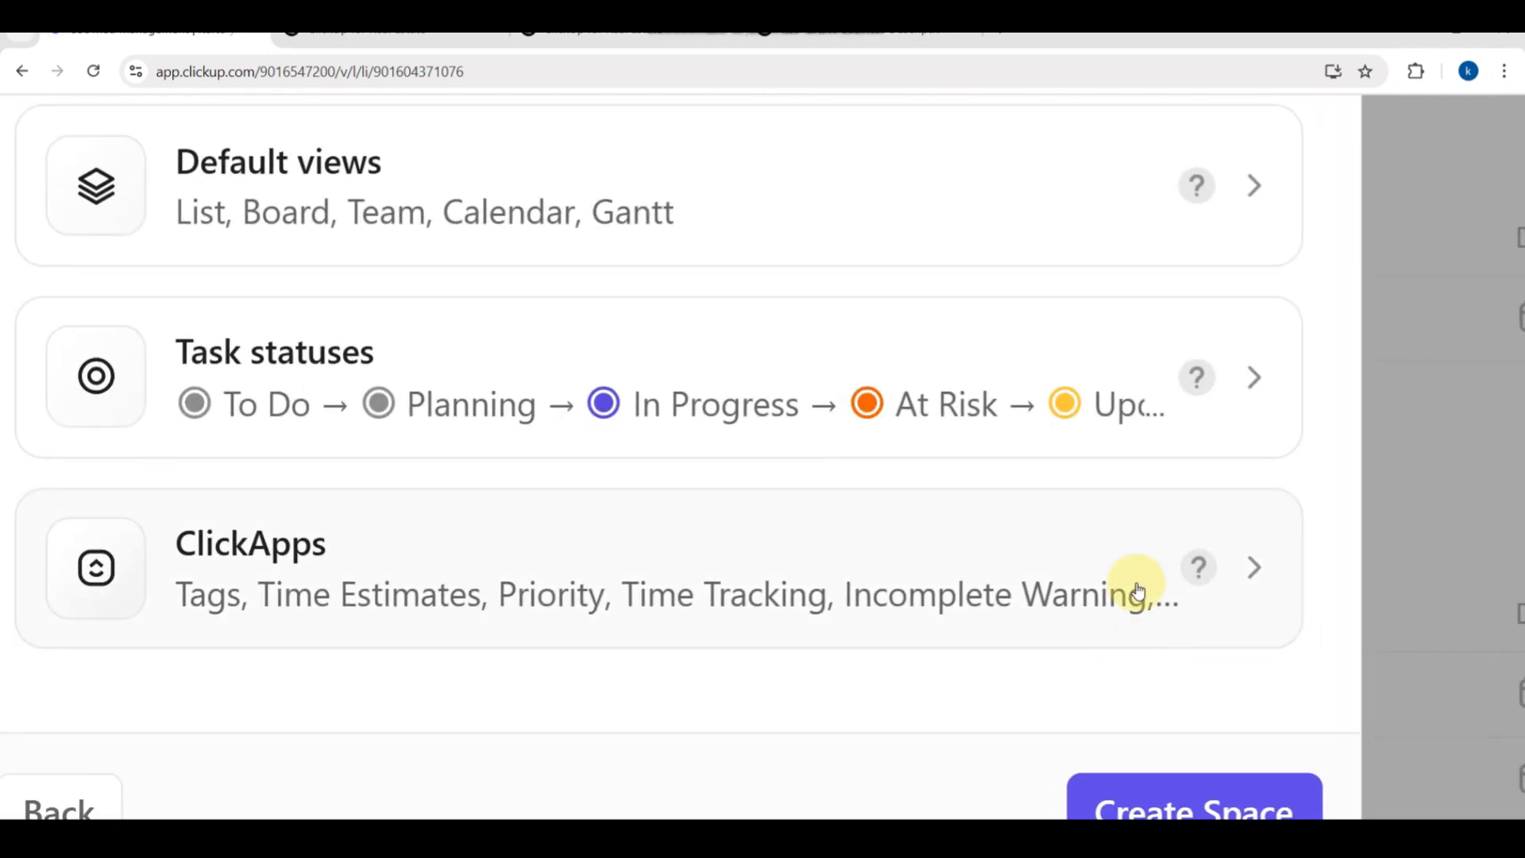
{"action": "scroll", "coordinate": [1138, 587], "scroll_direction": "down", "scroll_amount": 2}
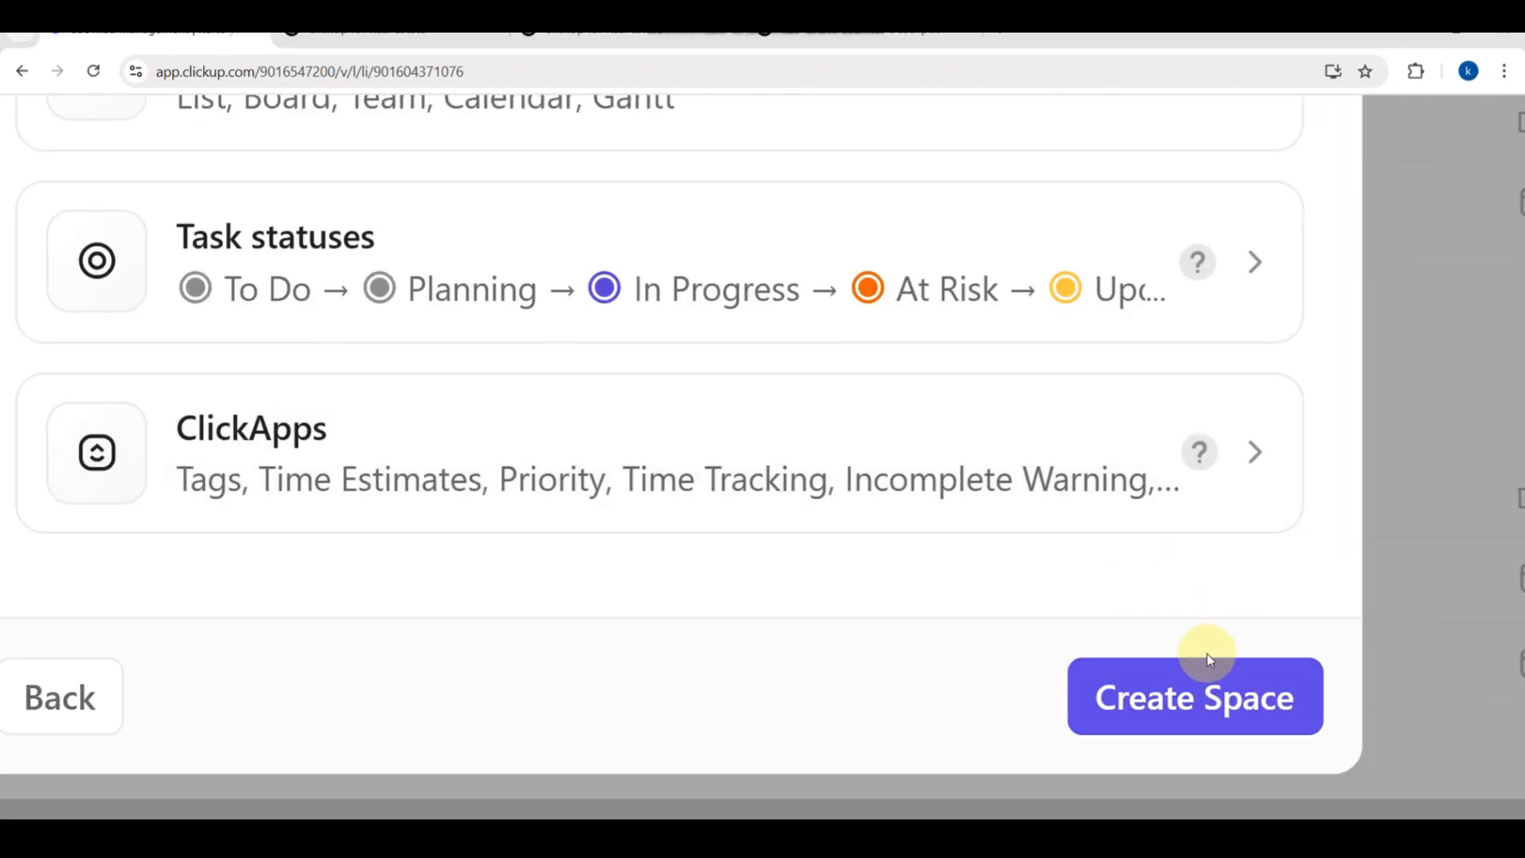
{"action": "left_click", "coordinate": [1155, 681]}
Step: Create a non-private list named Resisdential from the Lists card on the REAL ESTATE space's overview
{"action": "scroll", "coordinate": [1153, 677], "scroll_direction": "down", "scroll_amount": 2}
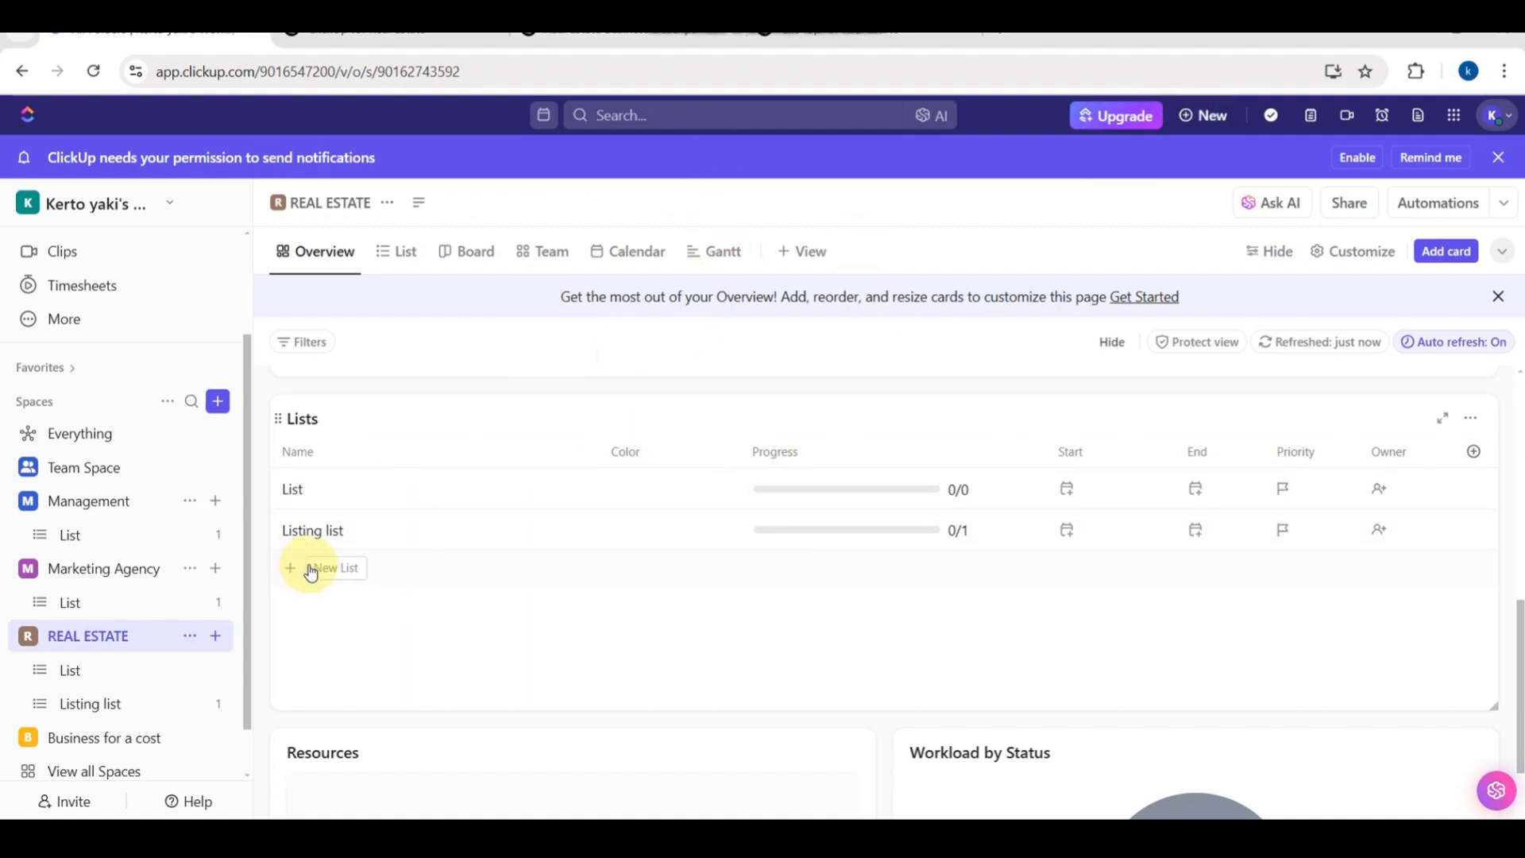
{"action": "scroll", "coordinate": [309, 572], "scroll_direction": "up", "scroll_amount": 5}
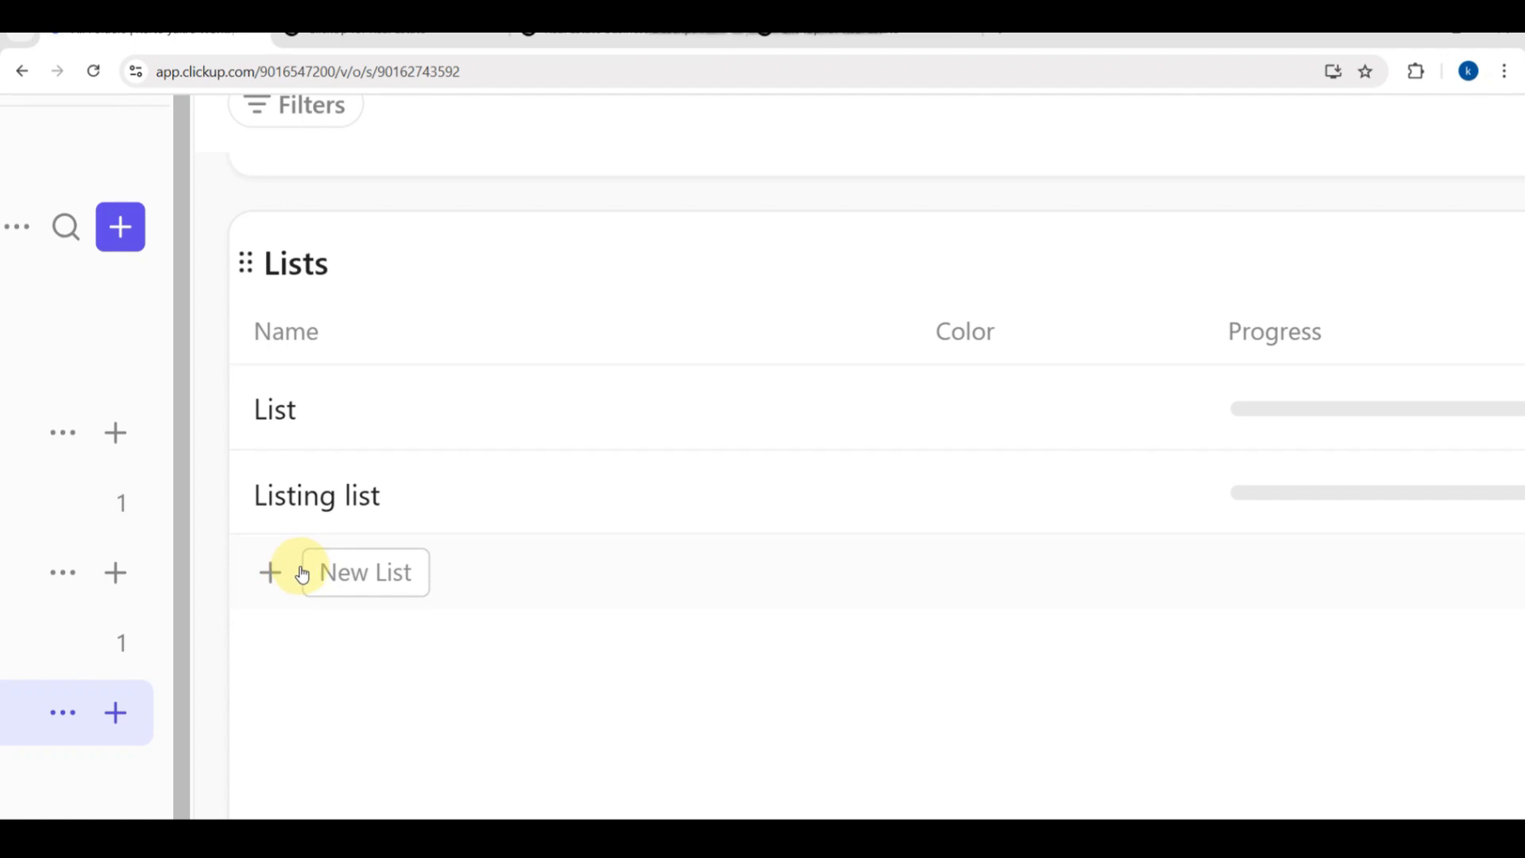
{"action": "left_click", "coordinate": [329, 574]}
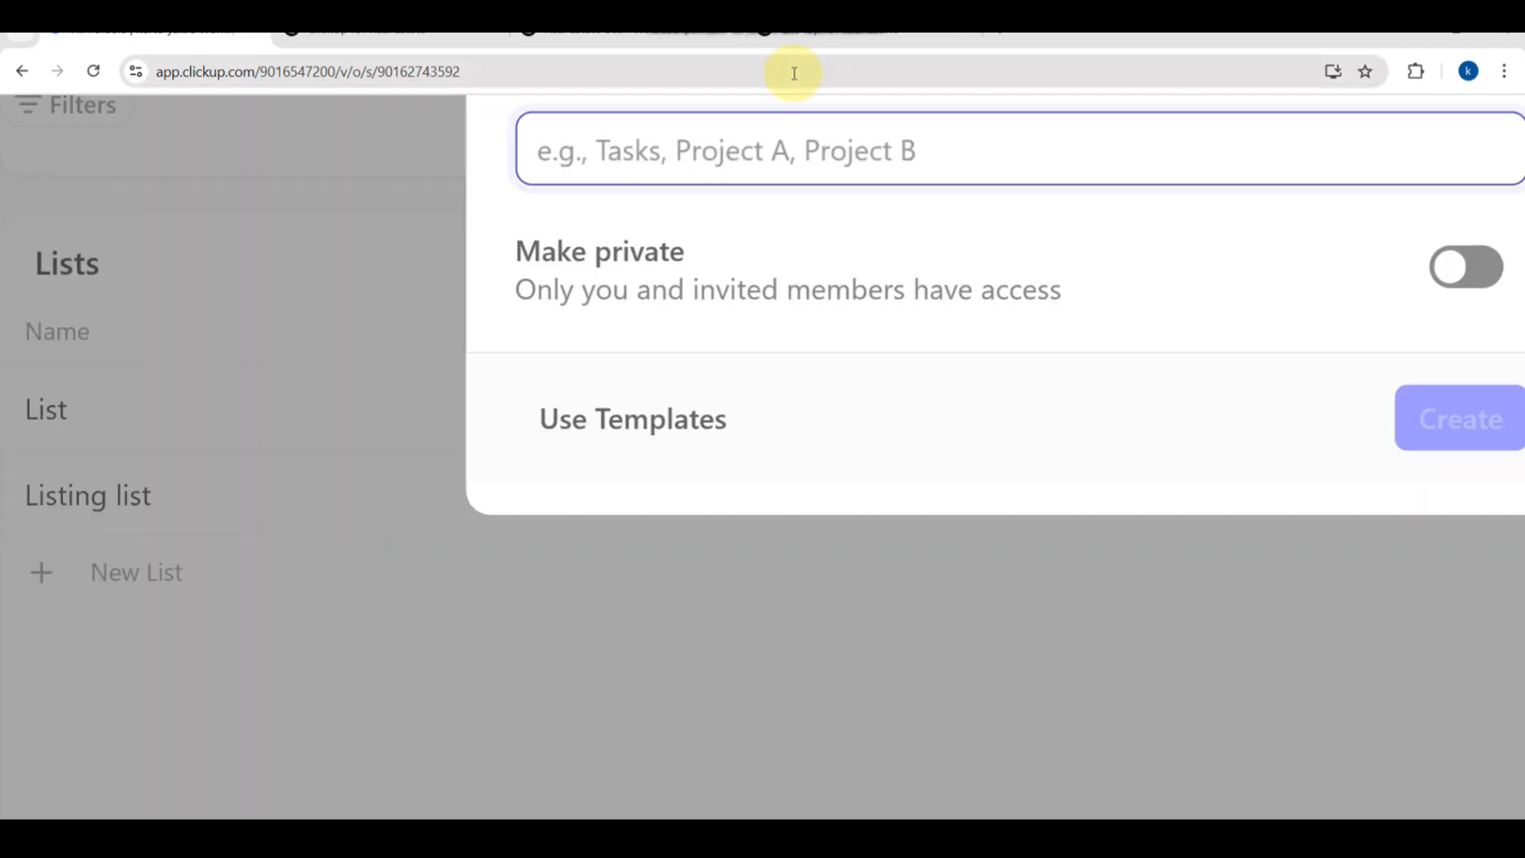
{"action": "scroll", "coordinate": [766, 204], "scroll_direction": "down", "scroll_amount": 5}
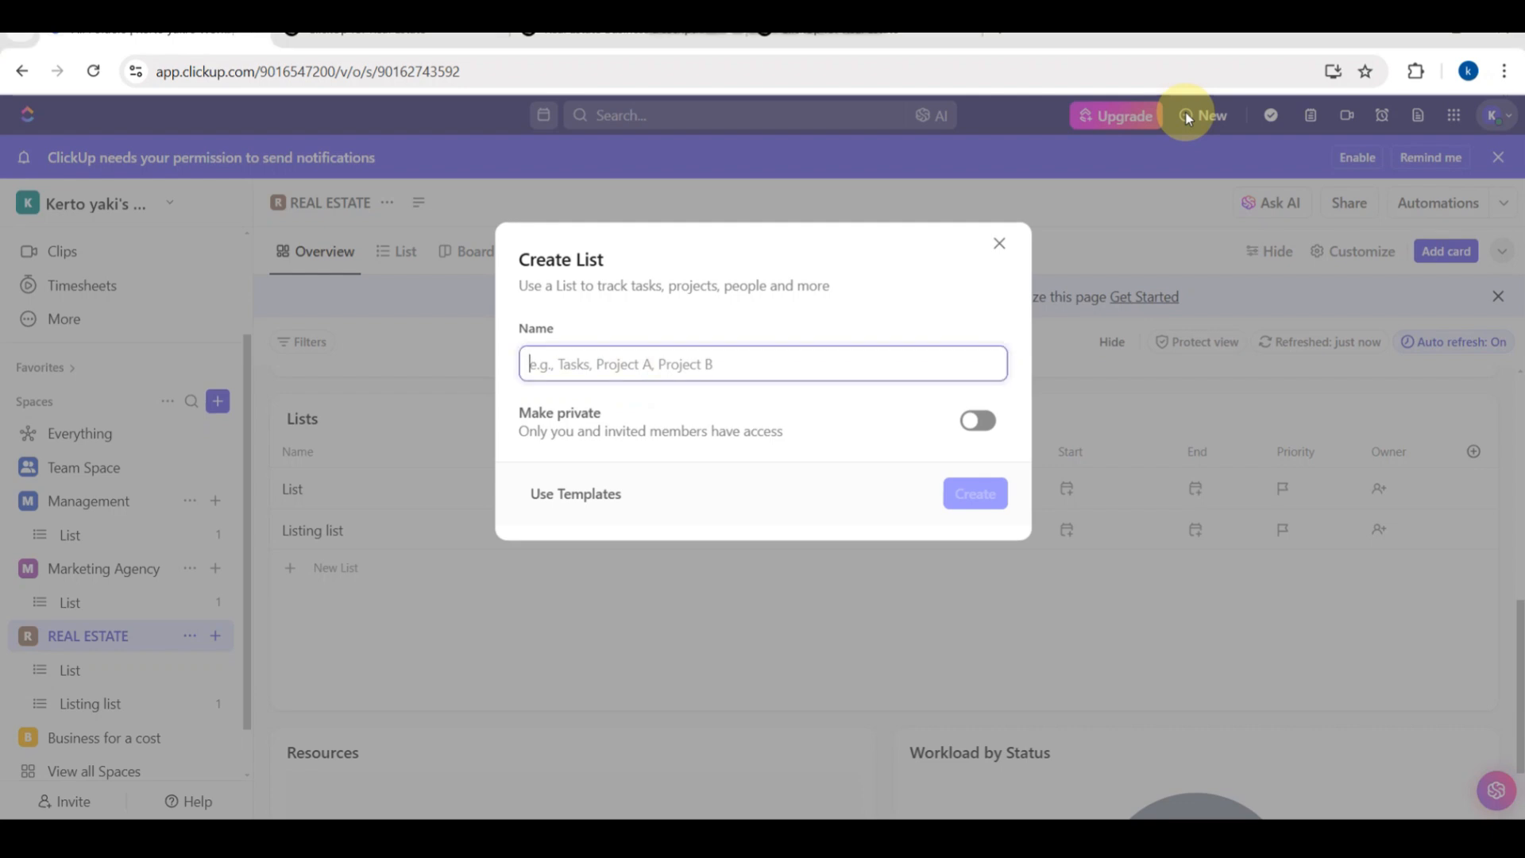
{"action": "type", "text": "Resisdential"}
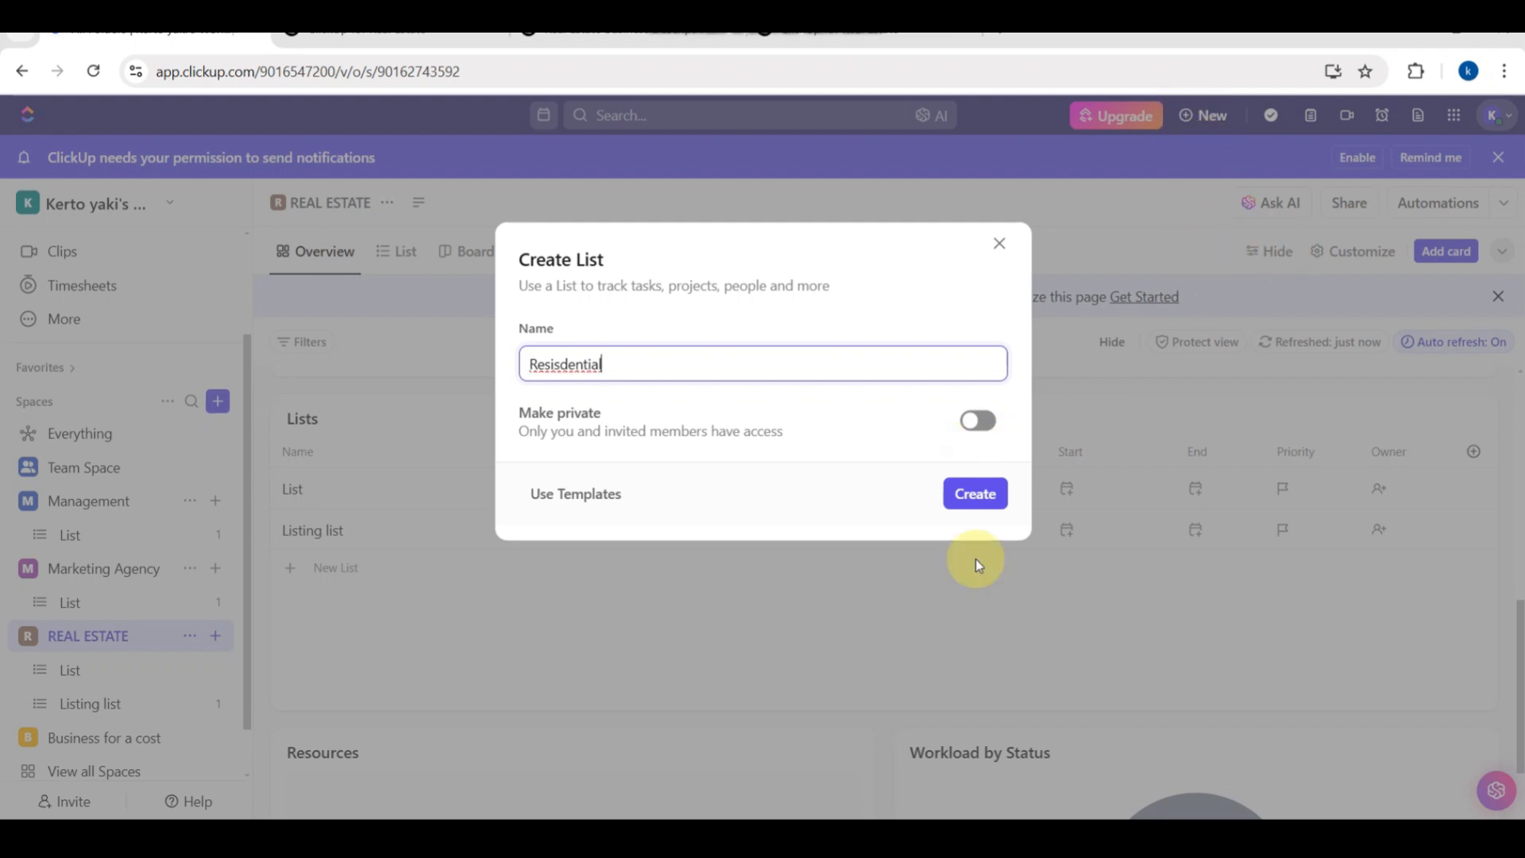
{"action": "left_click", "coordinate": [981, 509]}
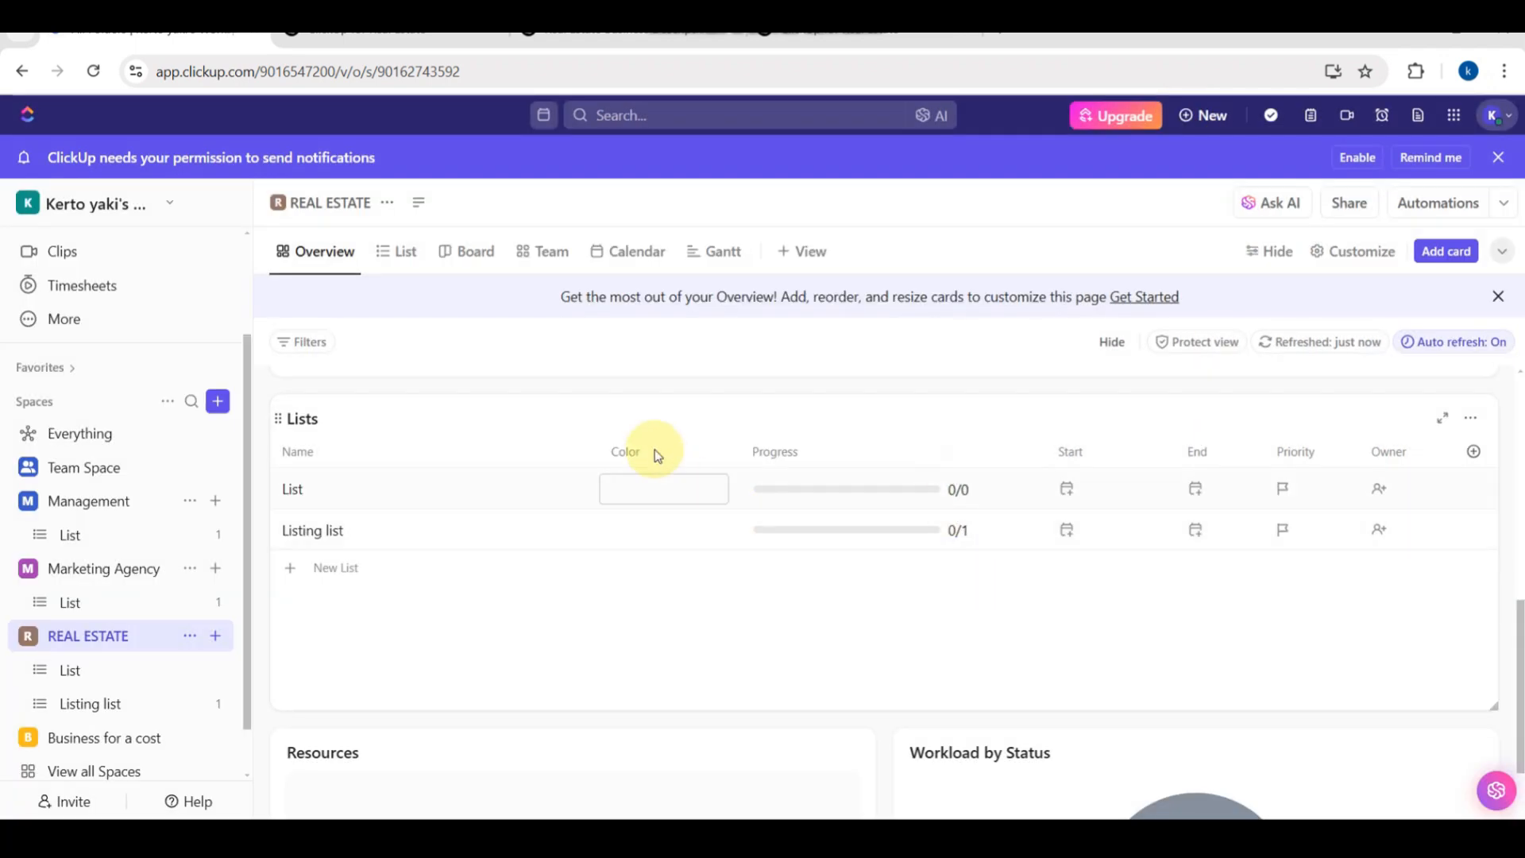
{"action": "left_click", "coordinate": [658, 454]}
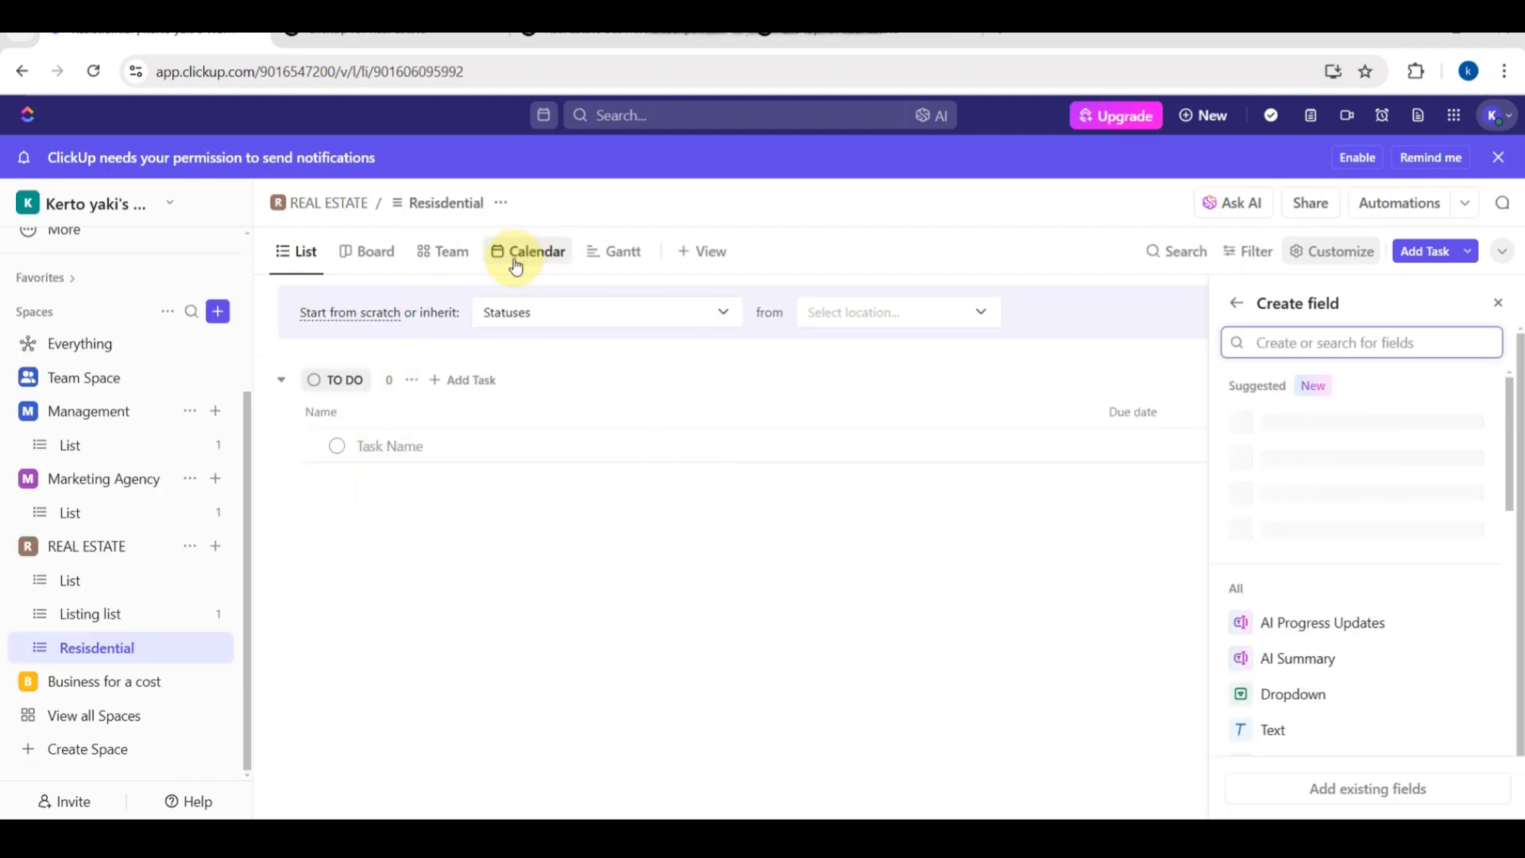
Step: Glance at the Resisdential list's Board view, return to its List view and add a To Do task named Residential
{"action": "left_click", "coordinate": [380, 252]}
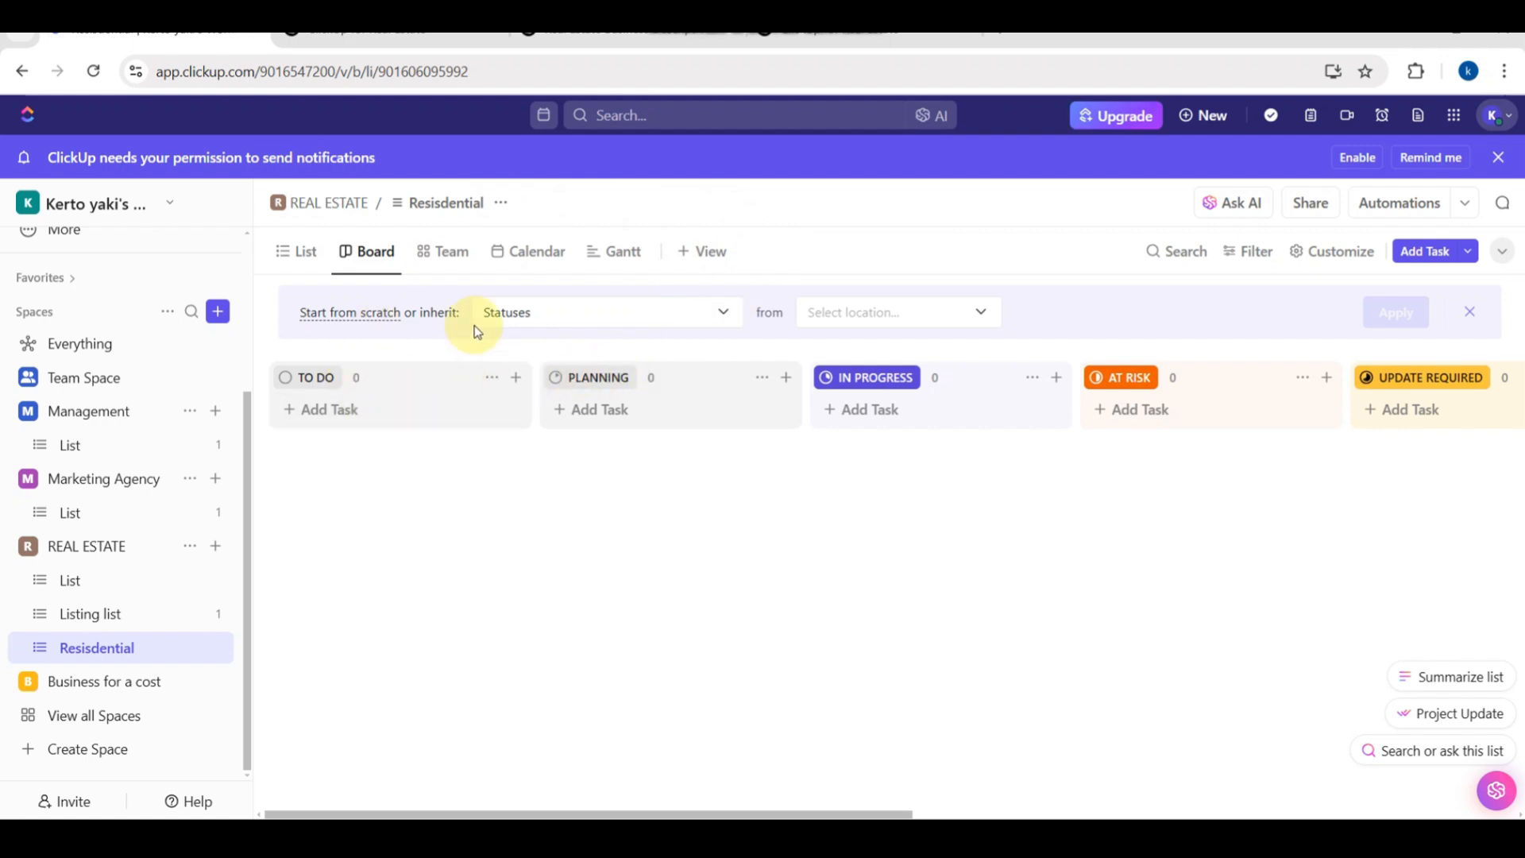
{"action": "left_click", "coordinate": [287, 252]}
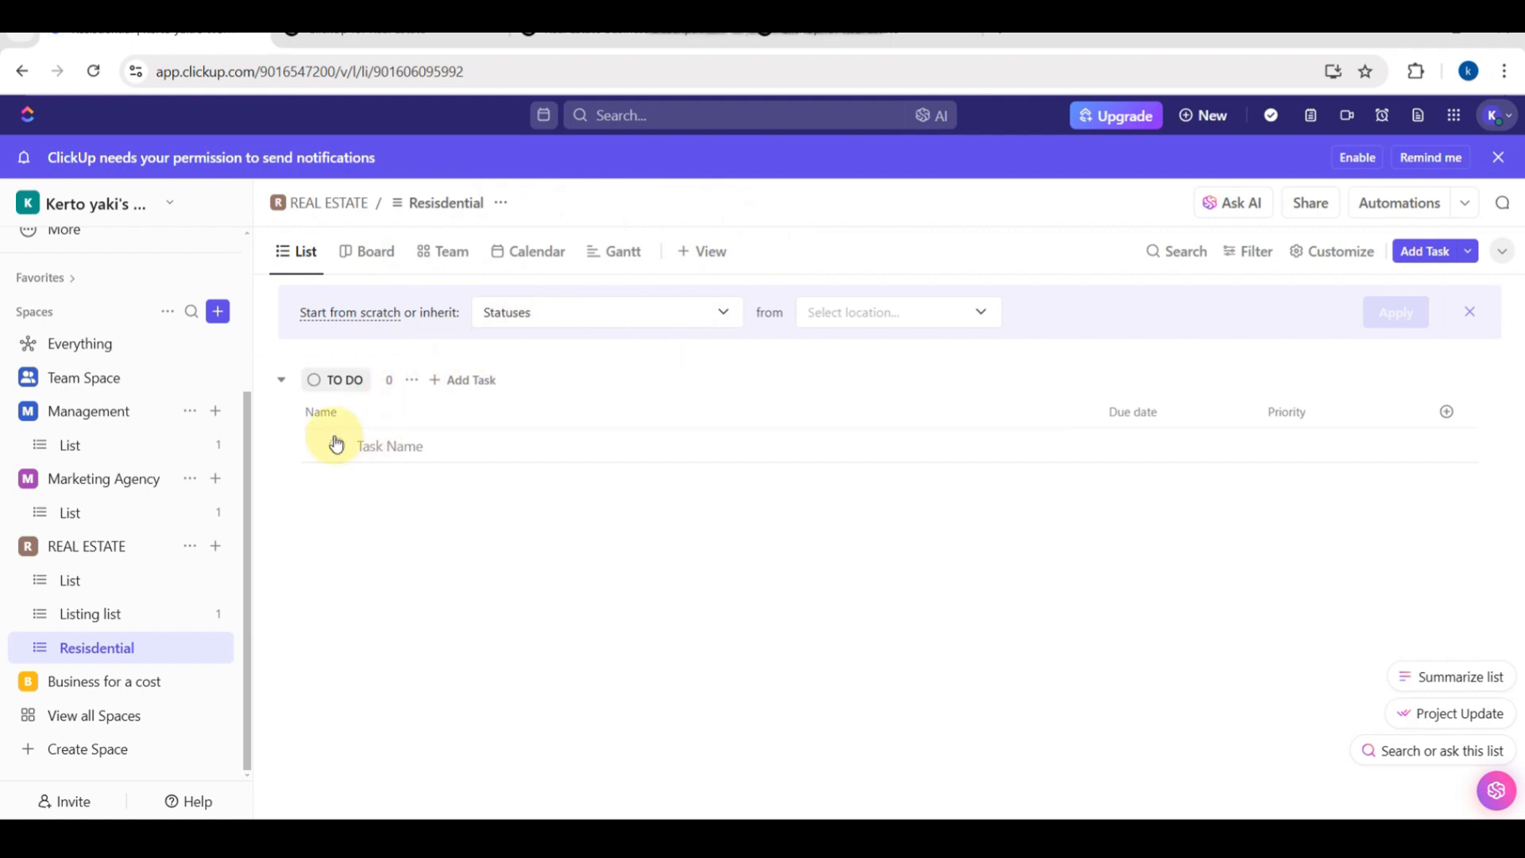
{"action": "left_click", "coordinate": [381, 448]}
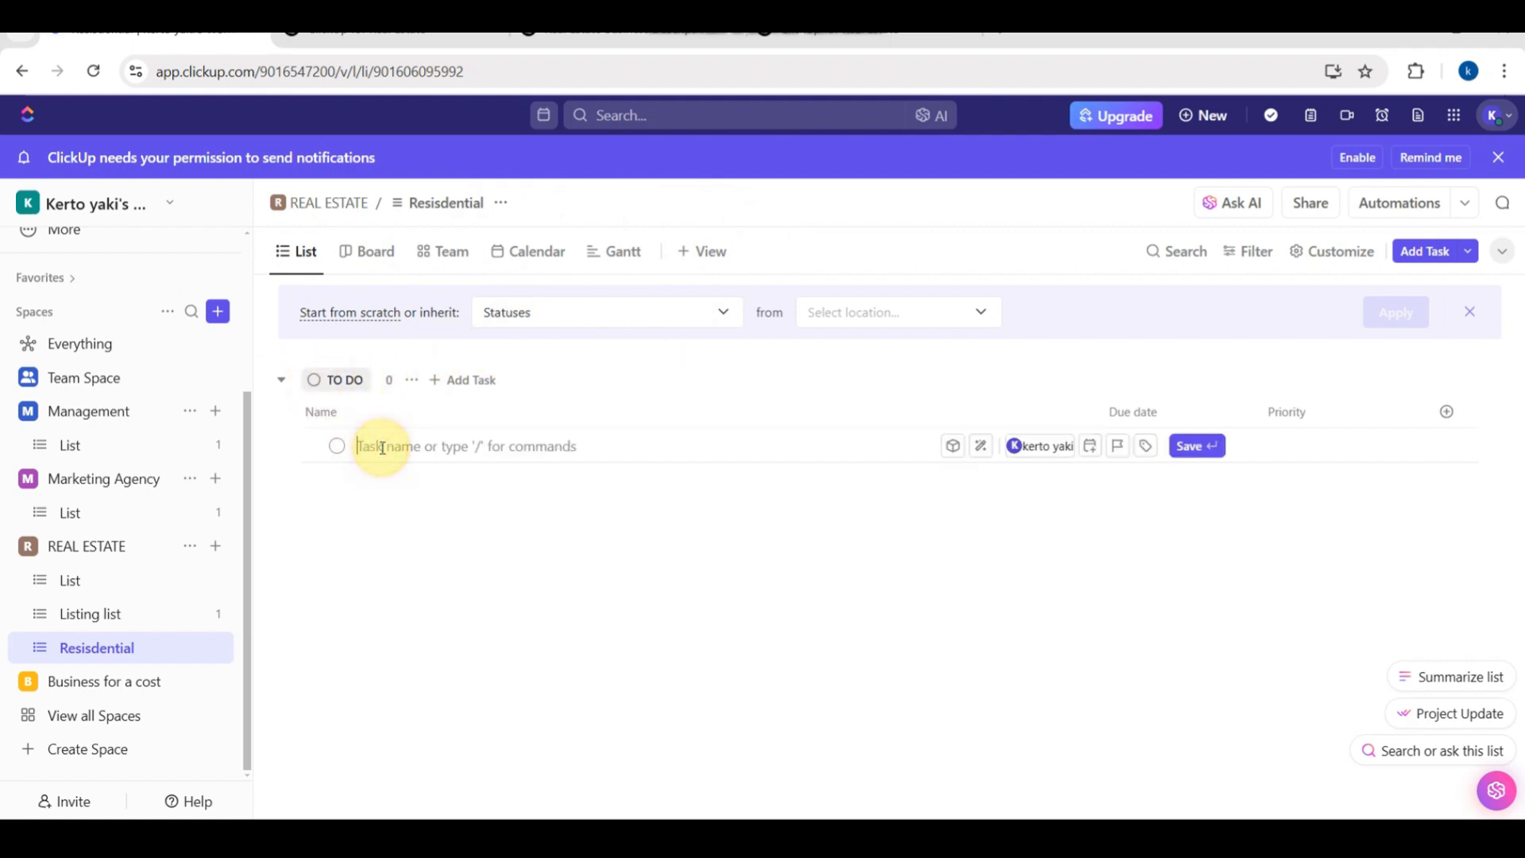
{"action": "type", "text": "Residential"}
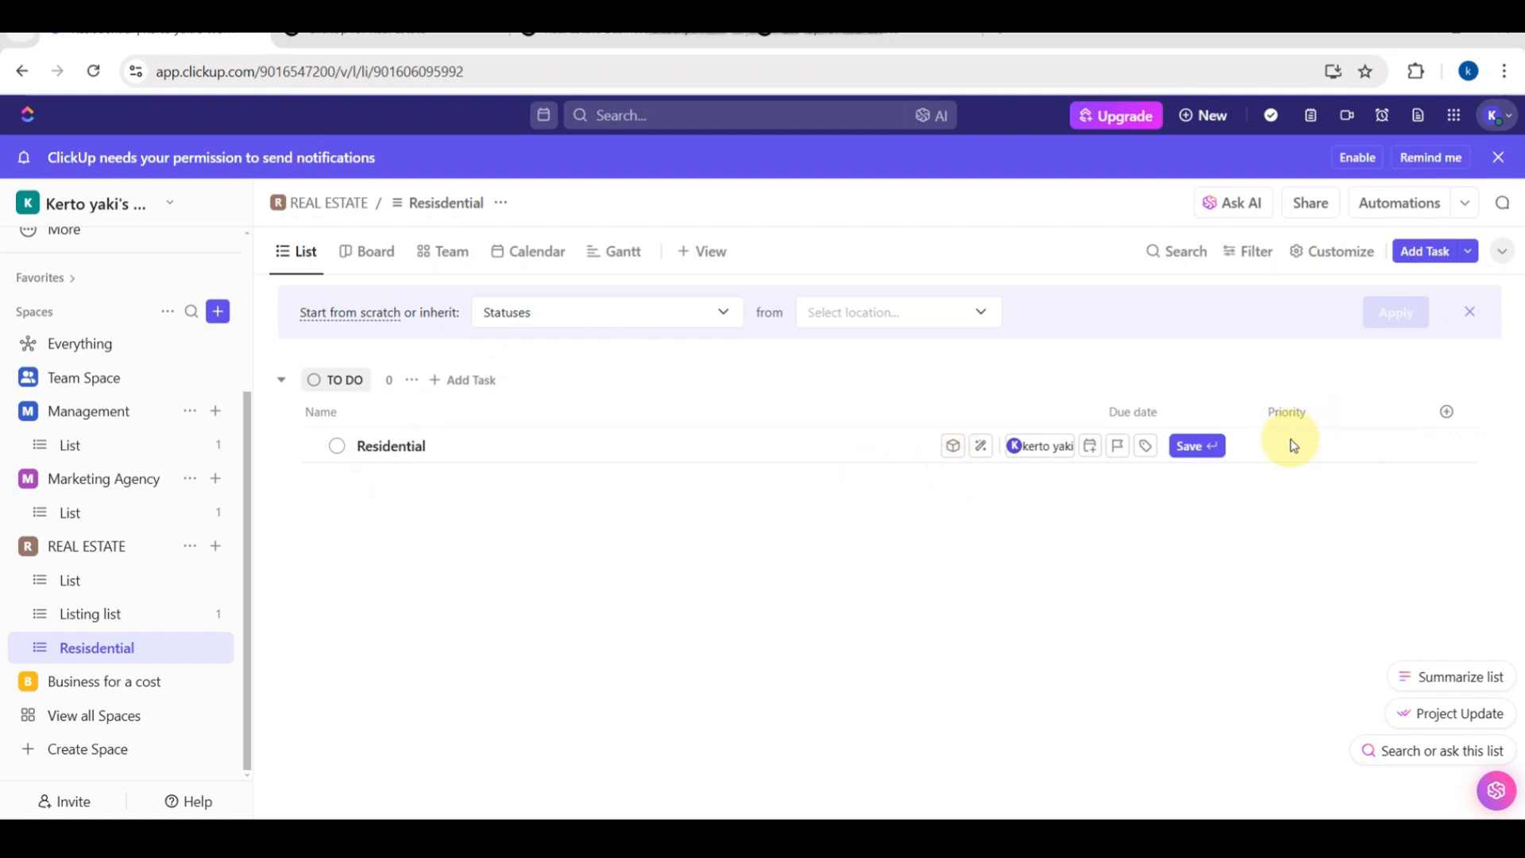
{"action": "left_click", "coordinate": [1053, 459]}
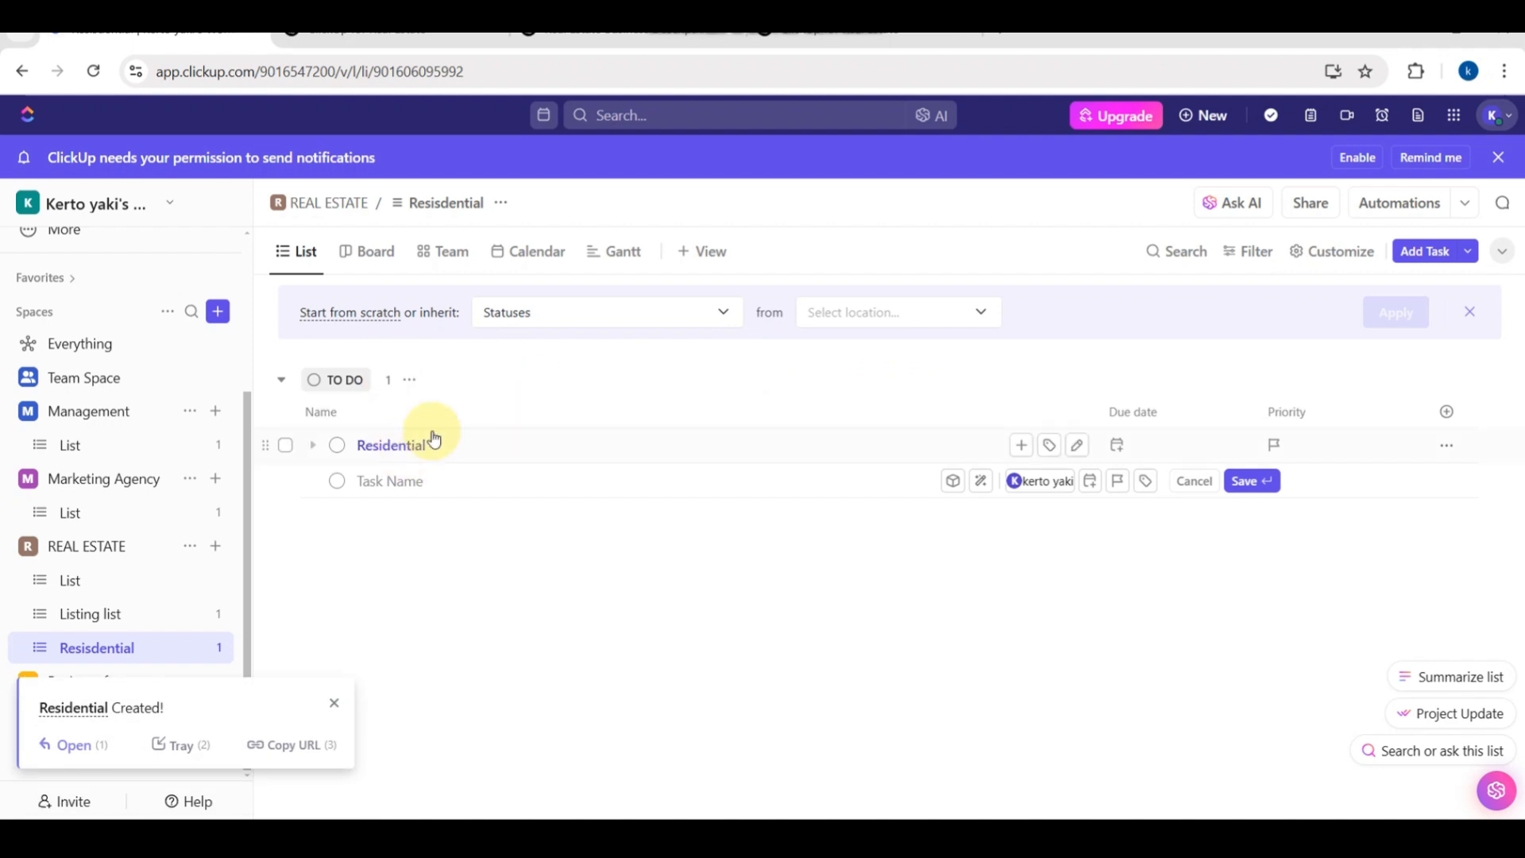
Step: Show the list as a board and add a subtask named Flooring to the Residential task
{"action": "left_click", "coordinate": [357, 255]}
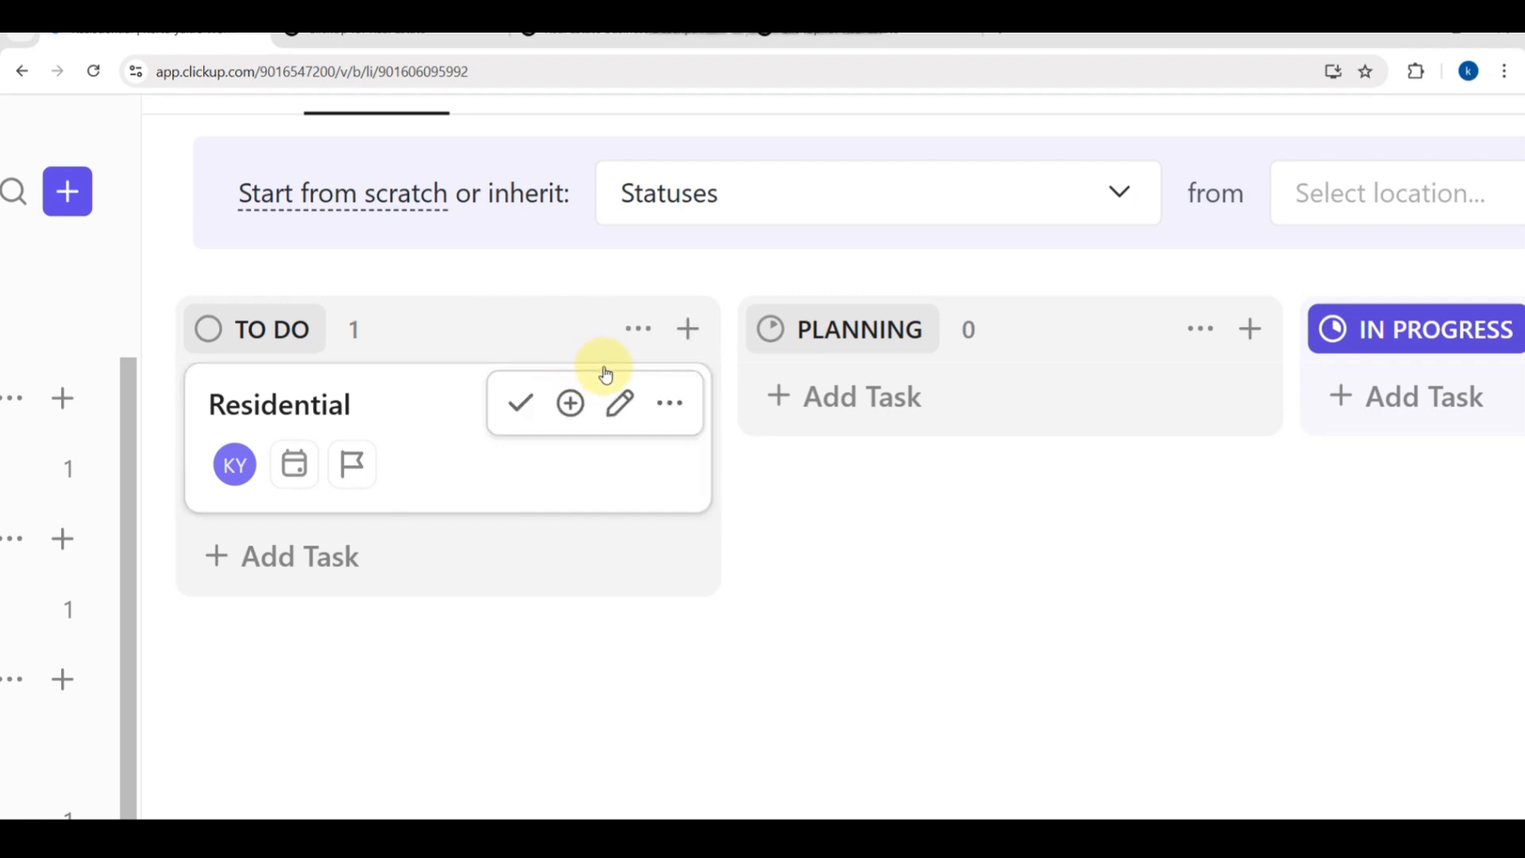
{"action": "left_click", "coordinate": [572, 404]}
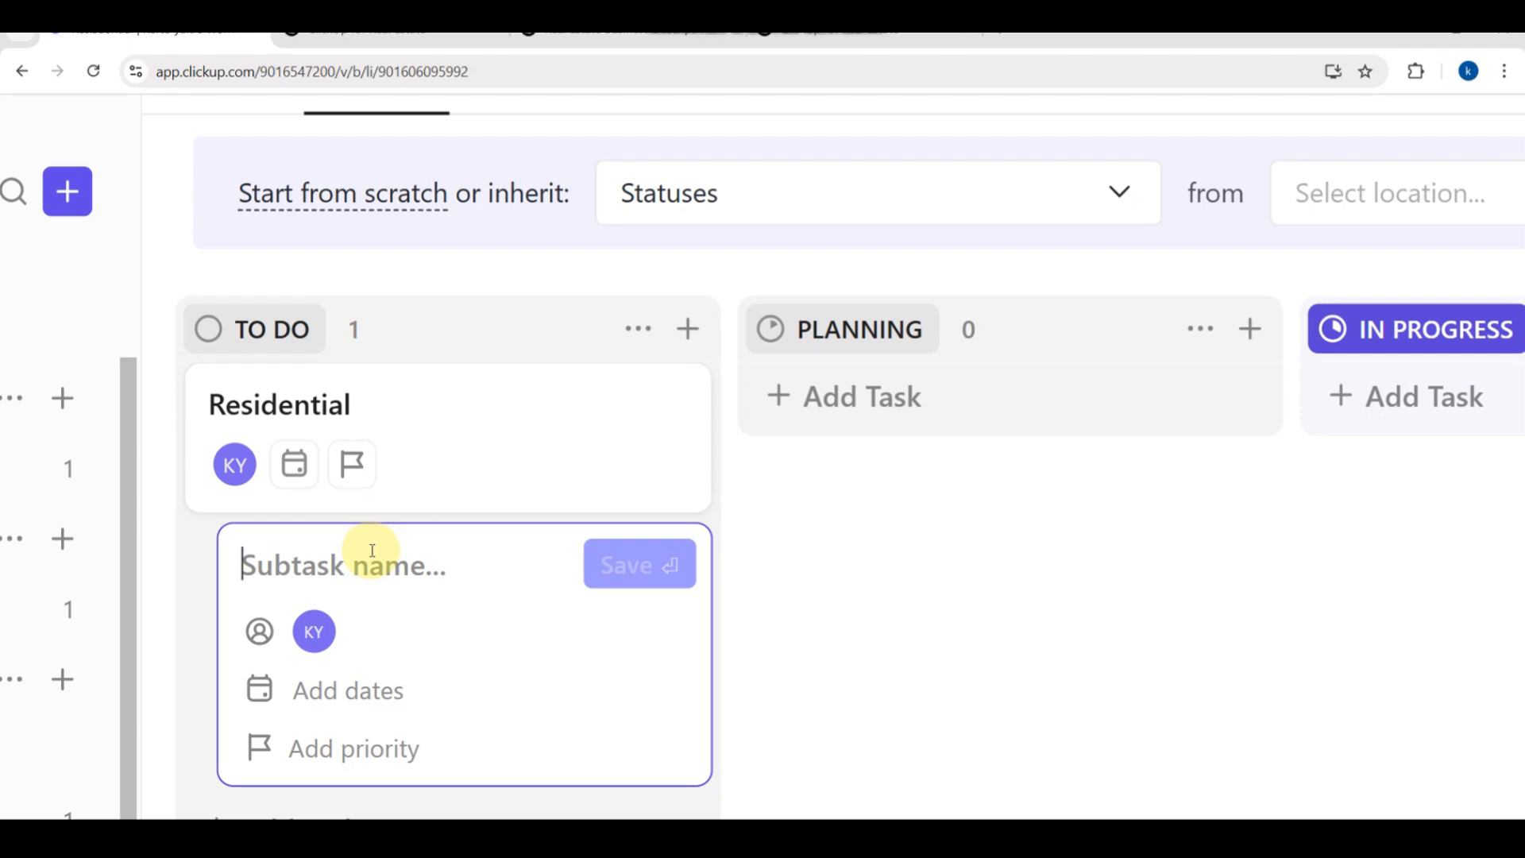
{"action": "type", "text": "Flooring"}
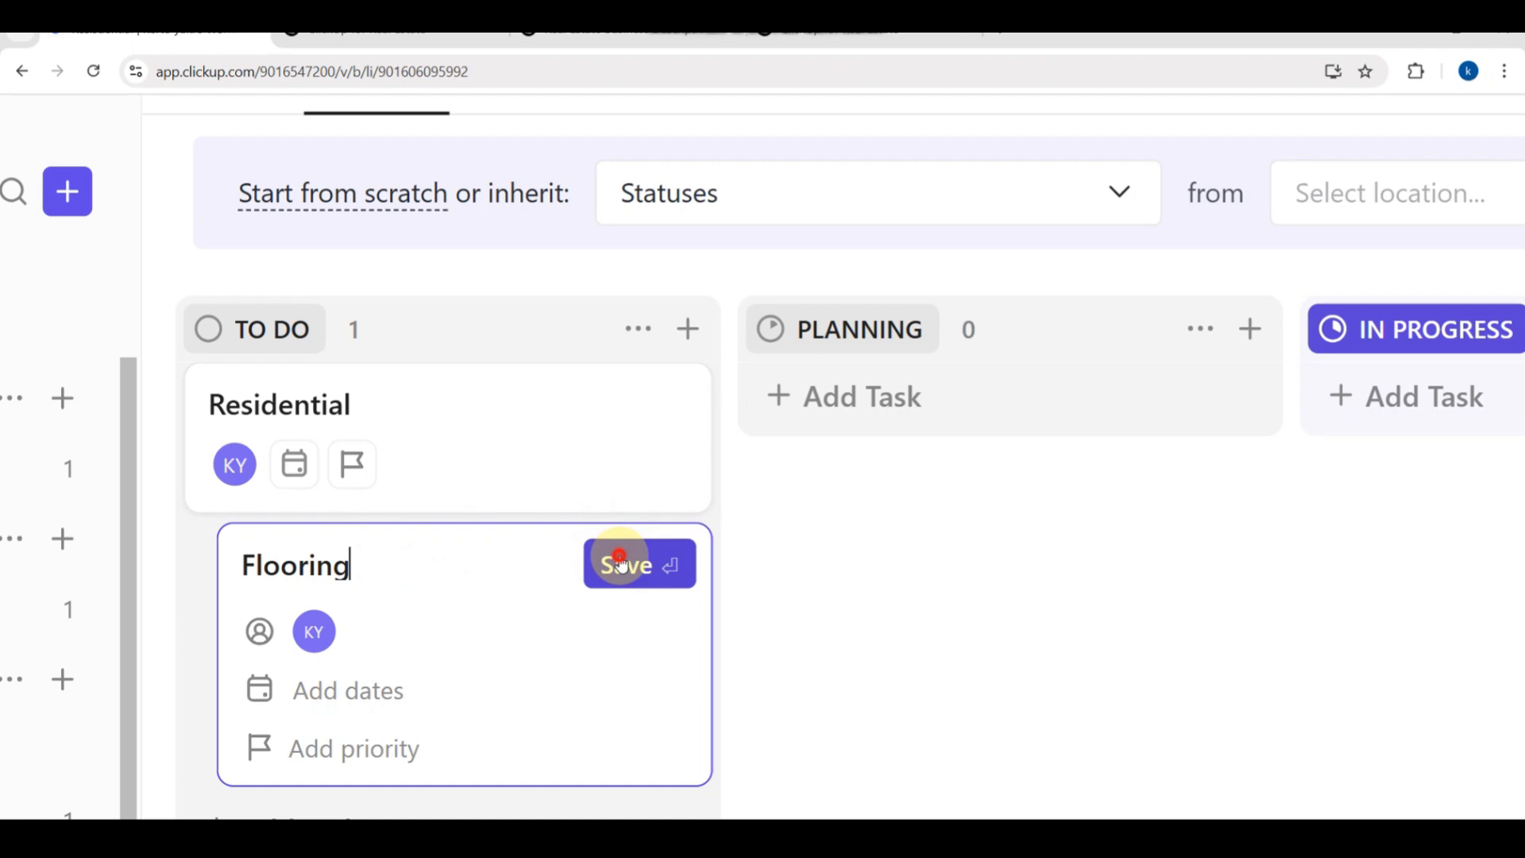
{"action": "left_click", "coordinate": [620, 564]}
Step: Check the Residential card's rename option and look over the To Do group's options
{"action": "mouse_move", "coordinate": [572, 425]}
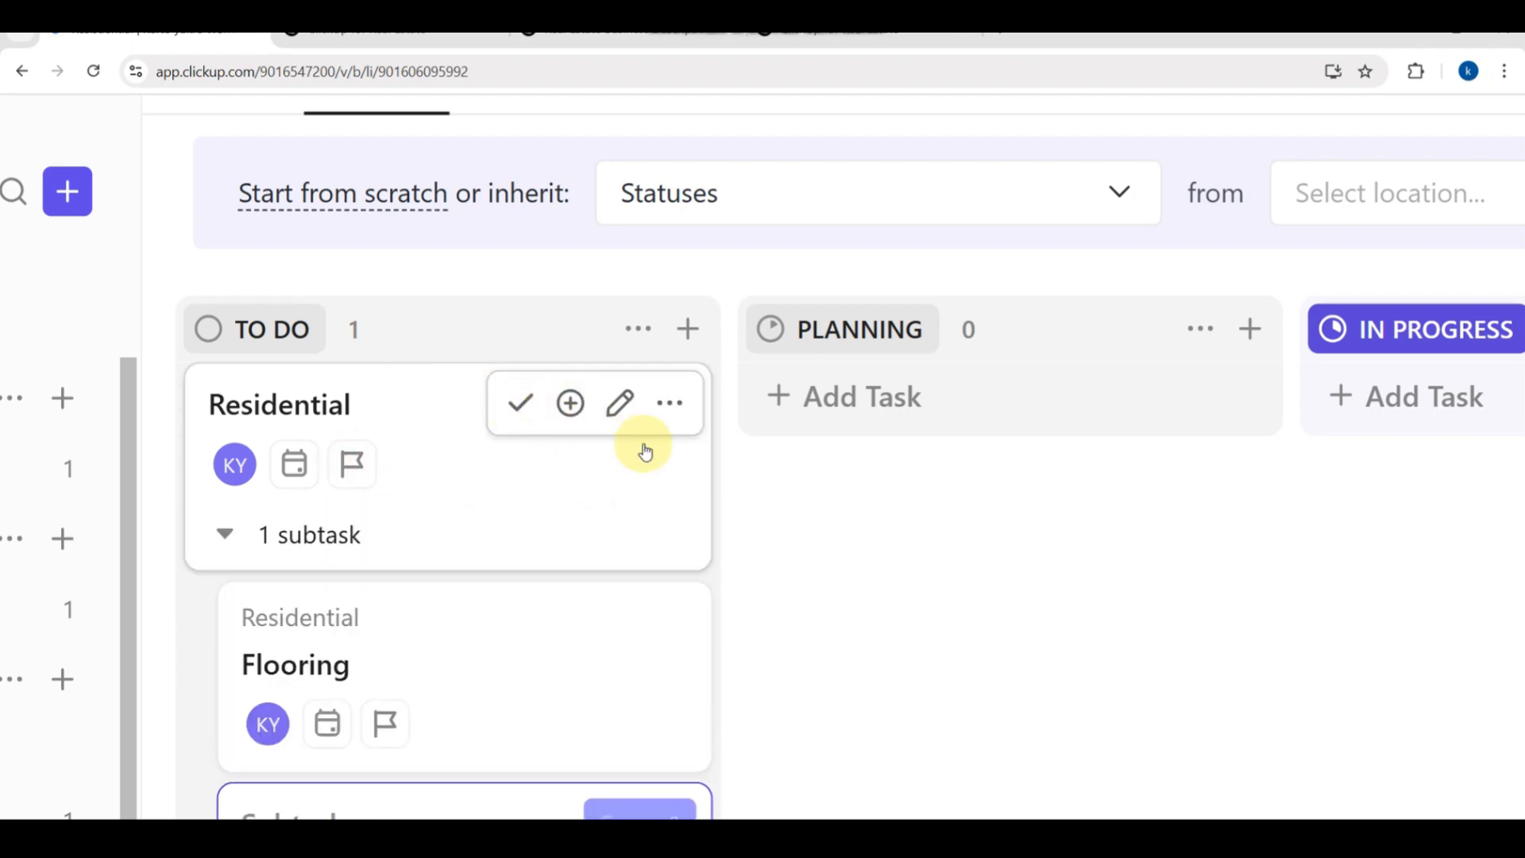
{"action": "left_click", "coordinate": [624, 405]}
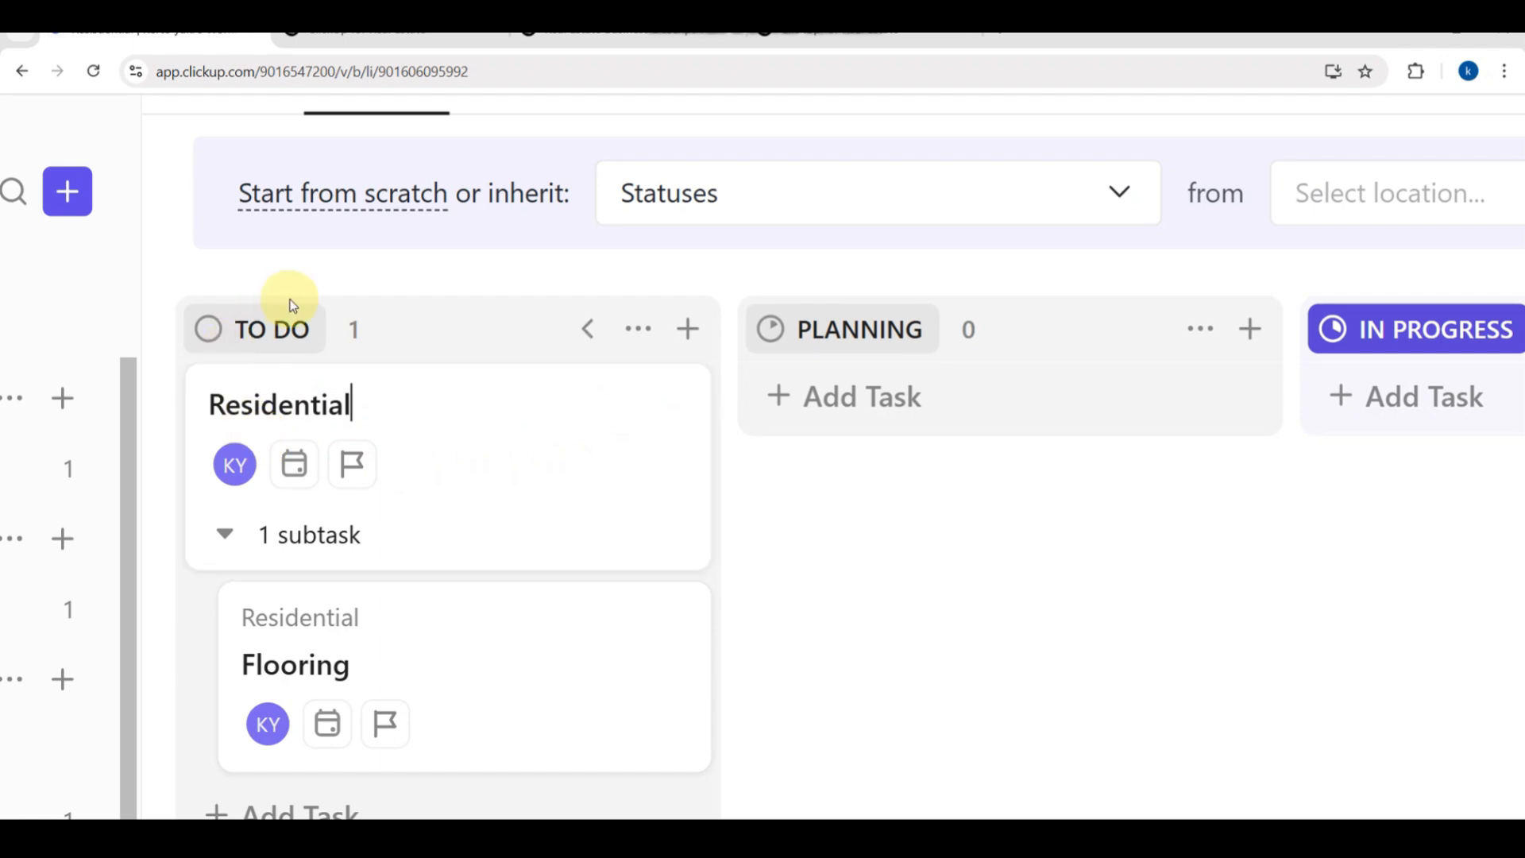
{"action": "left_click", "coordinate": [258, 334]}
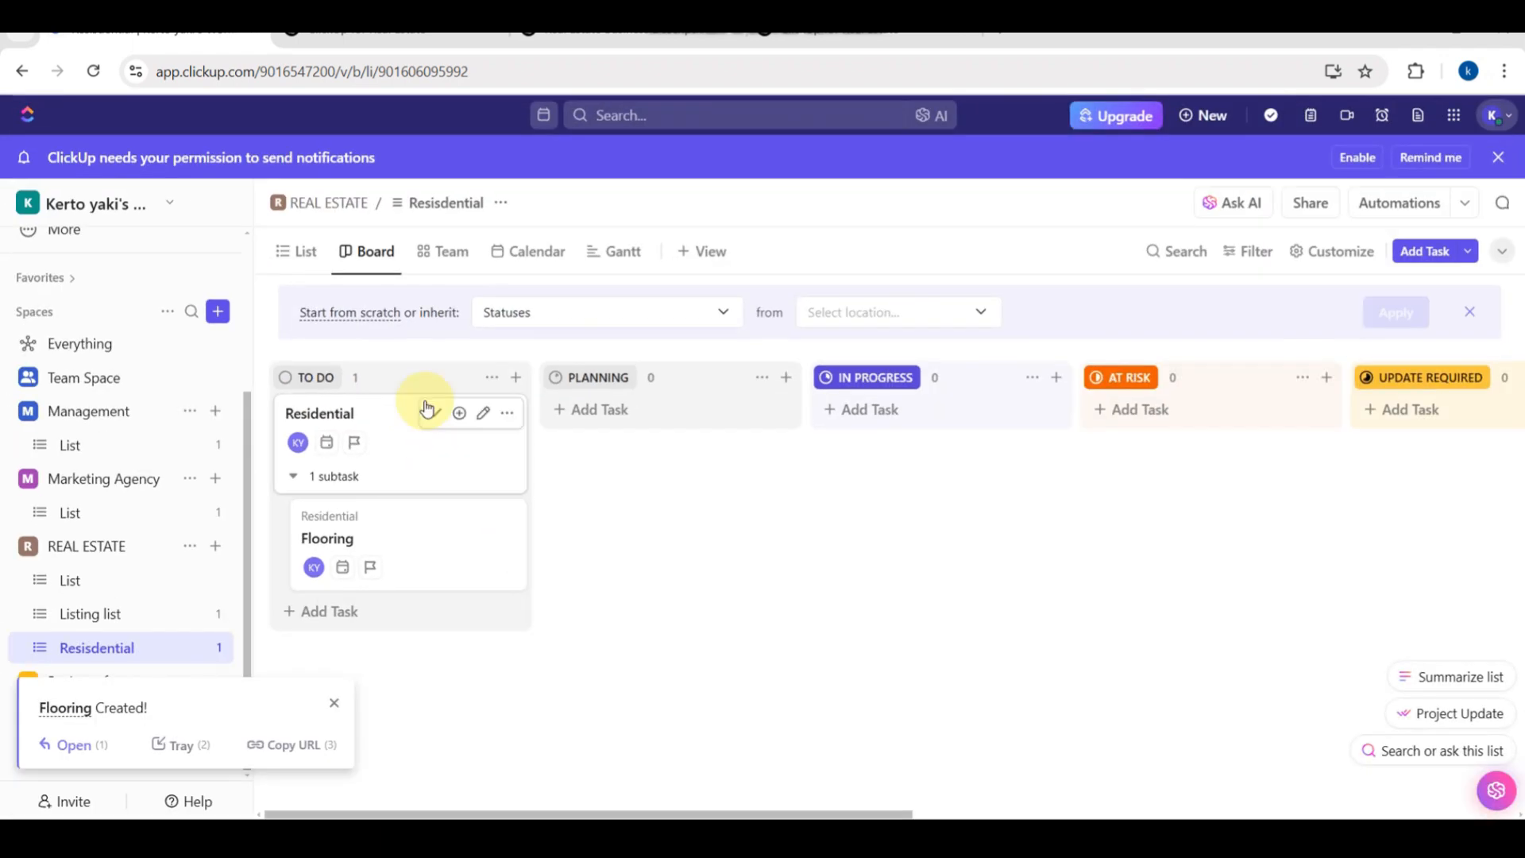
{"action": "left_click", "coordinate": [493, 378]}
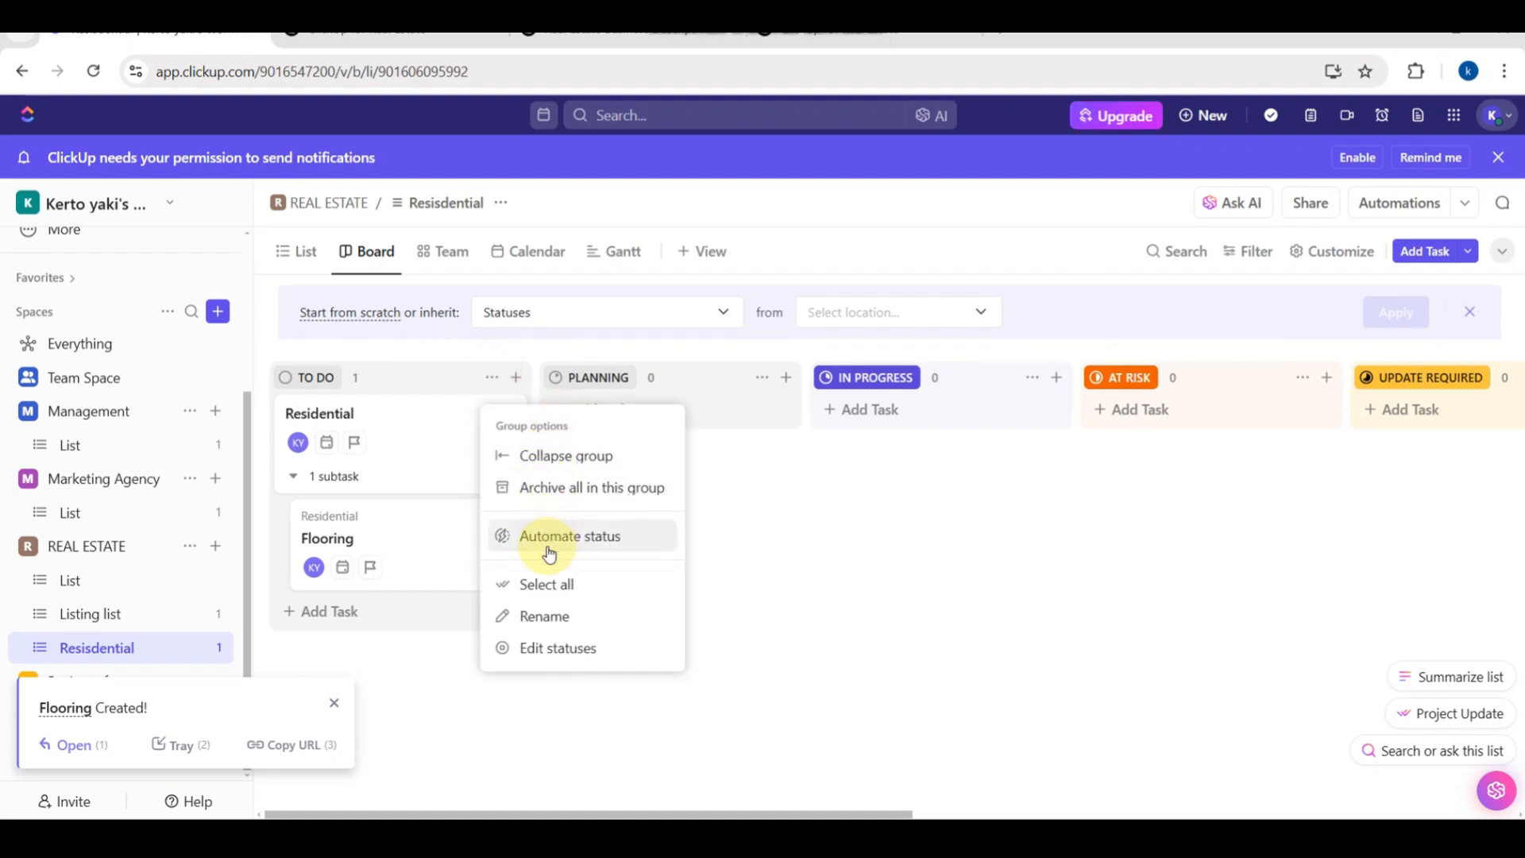
{"action": "left_click", "coordinate": [401, 453]}
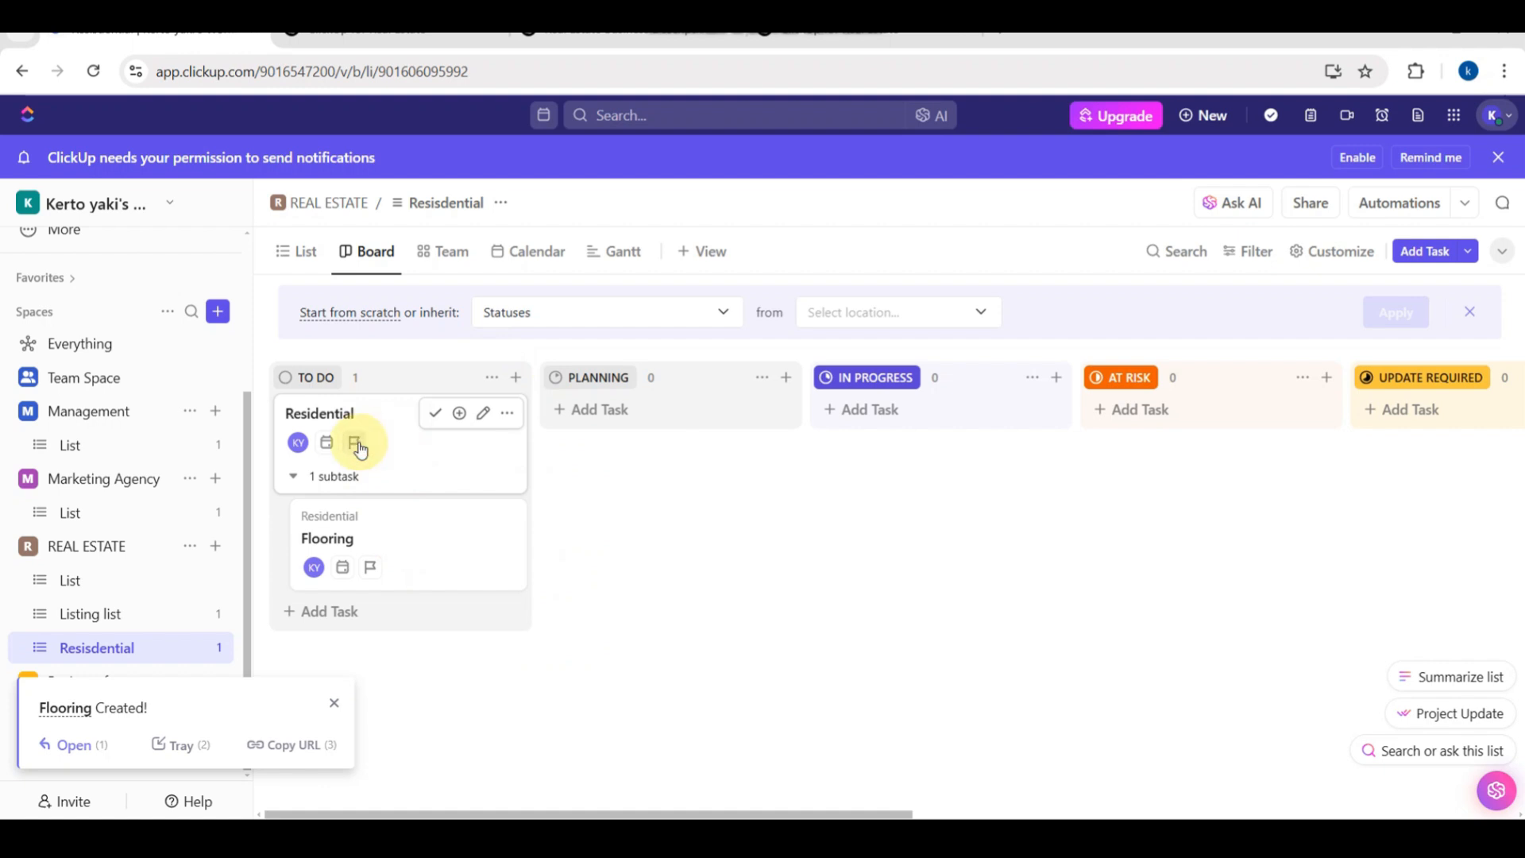
Step: Set the Residential task's priority to Urgent and its due date to This weekend
{"action": "left_click", "coordinate": [356, 442]}
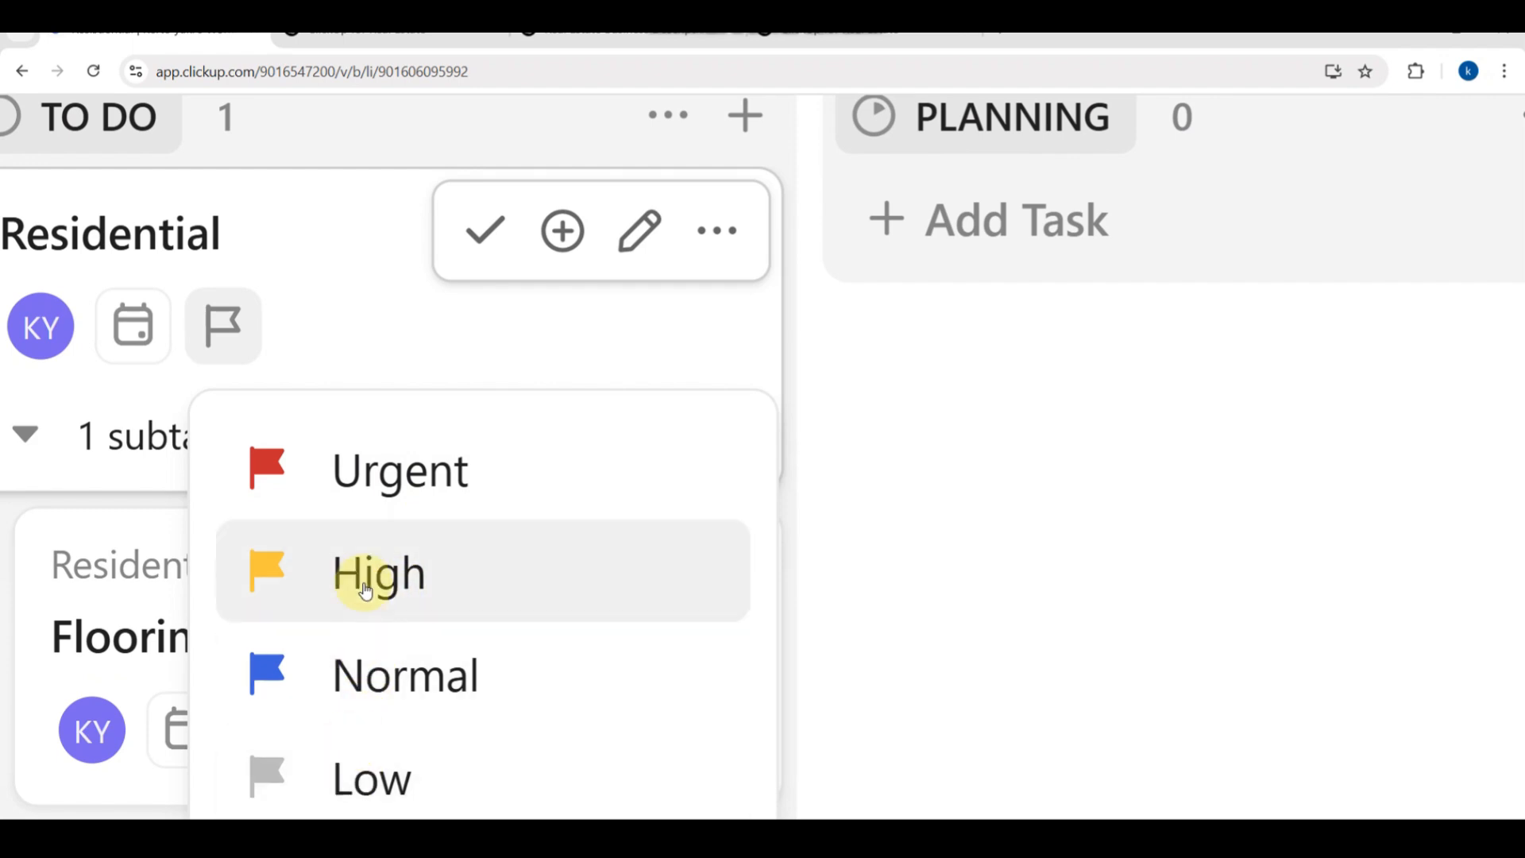
{"action": "left_click", "coordinate": [387, 492]}
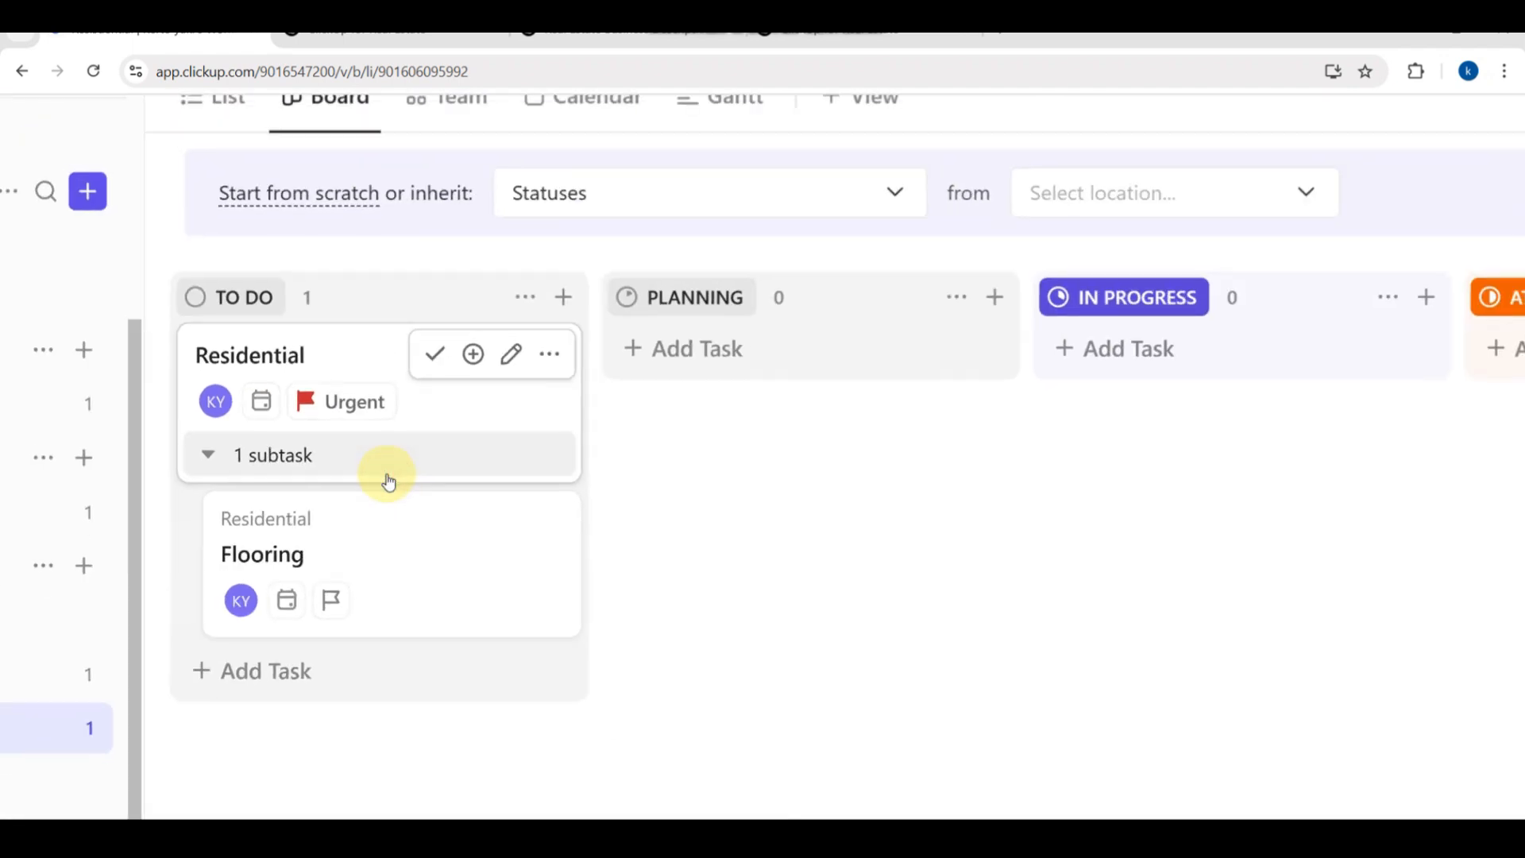
{"action": "left_click", "coordinate": [271, 407]}
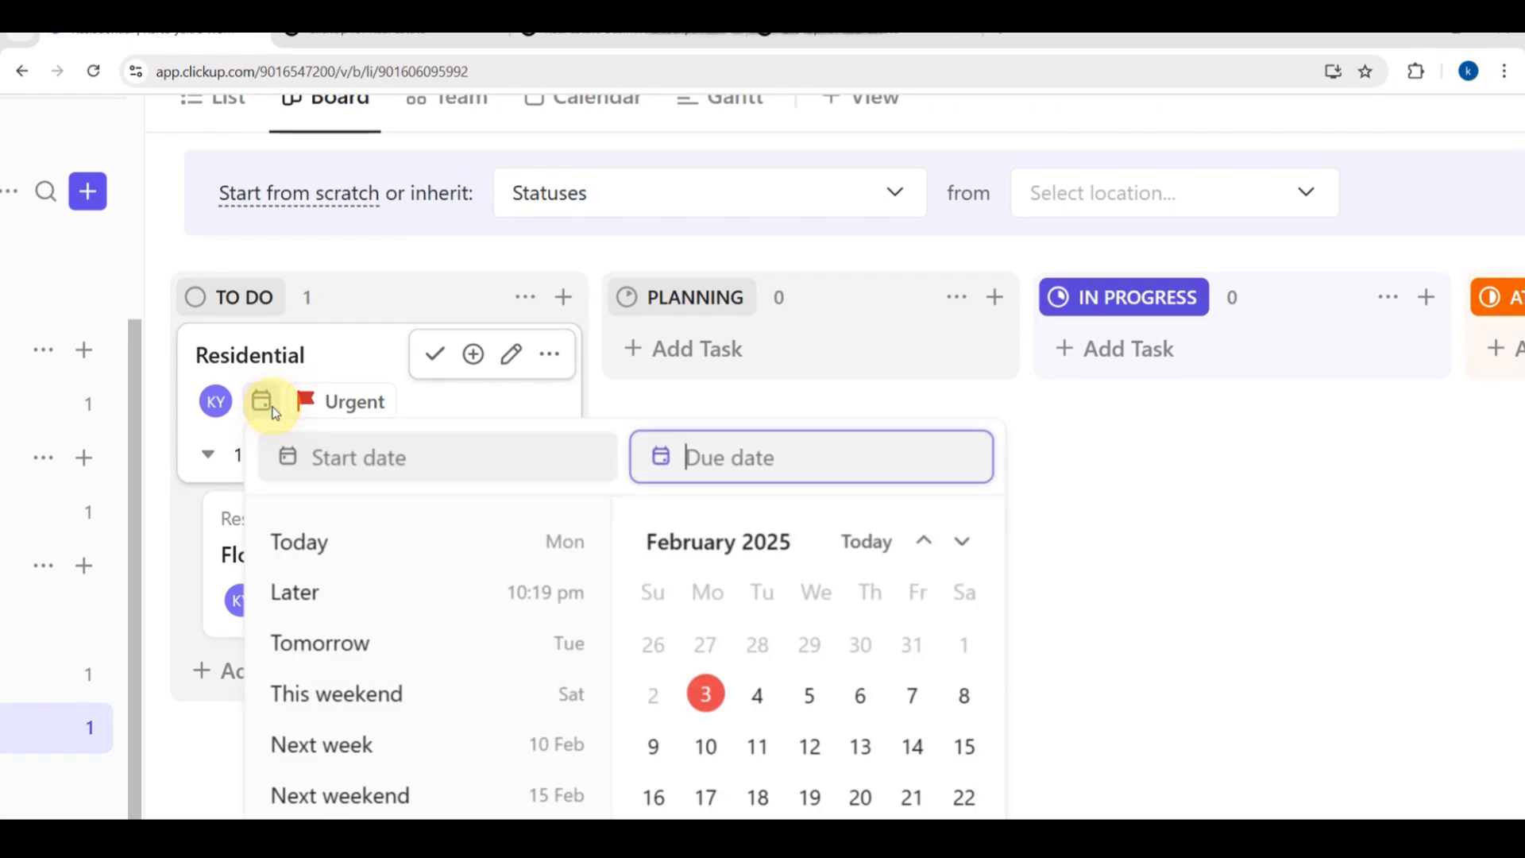
{"action": "scroll", "coordinate": [488, 604], "scroll_direction": "down", "scroll_amount": 3}
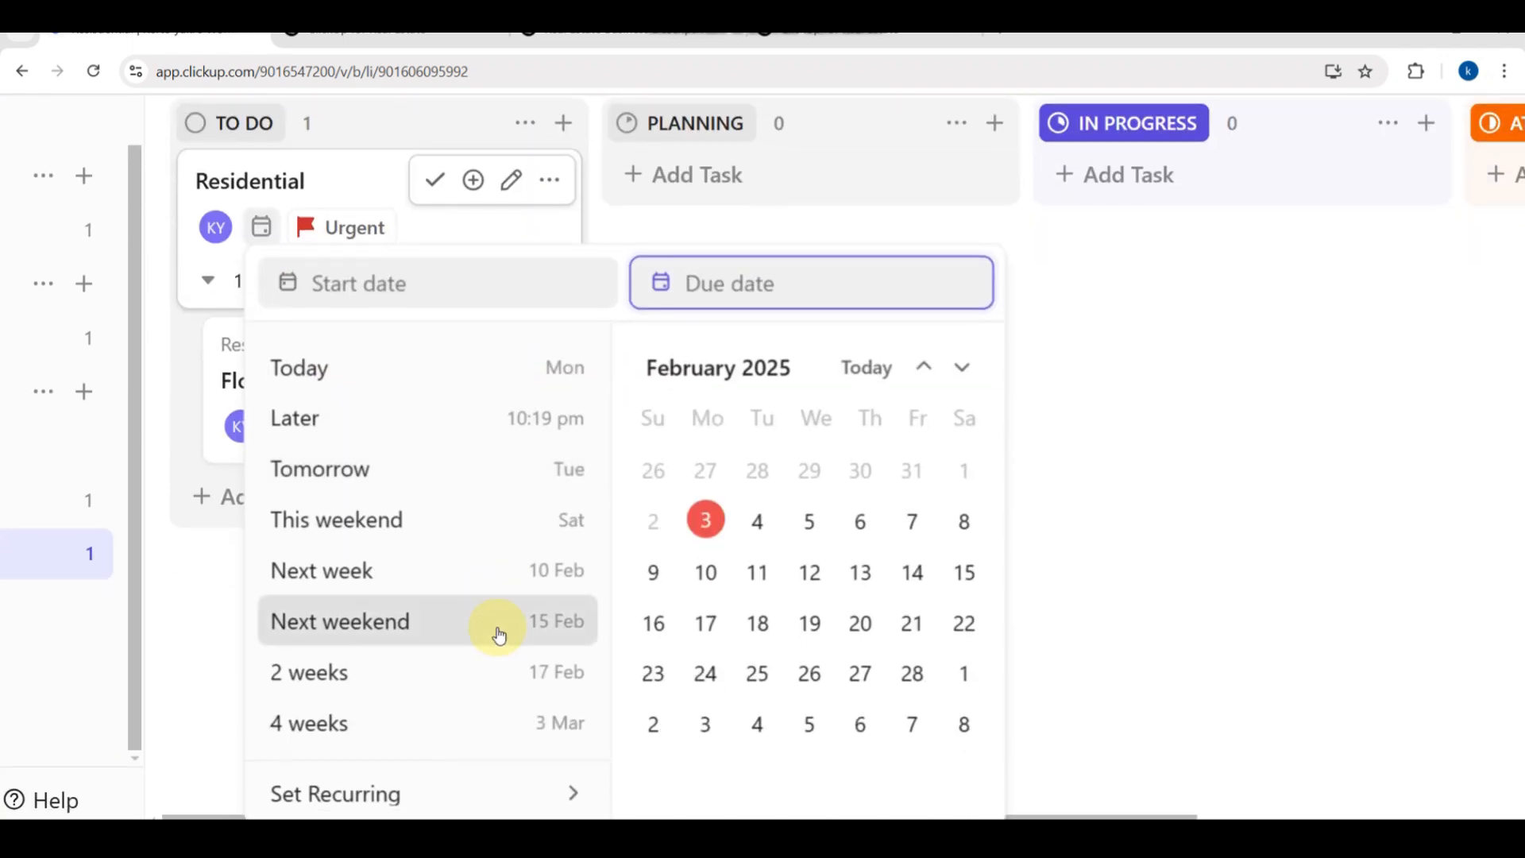
{"action": "left_click", "coordinate": [421, 521]}
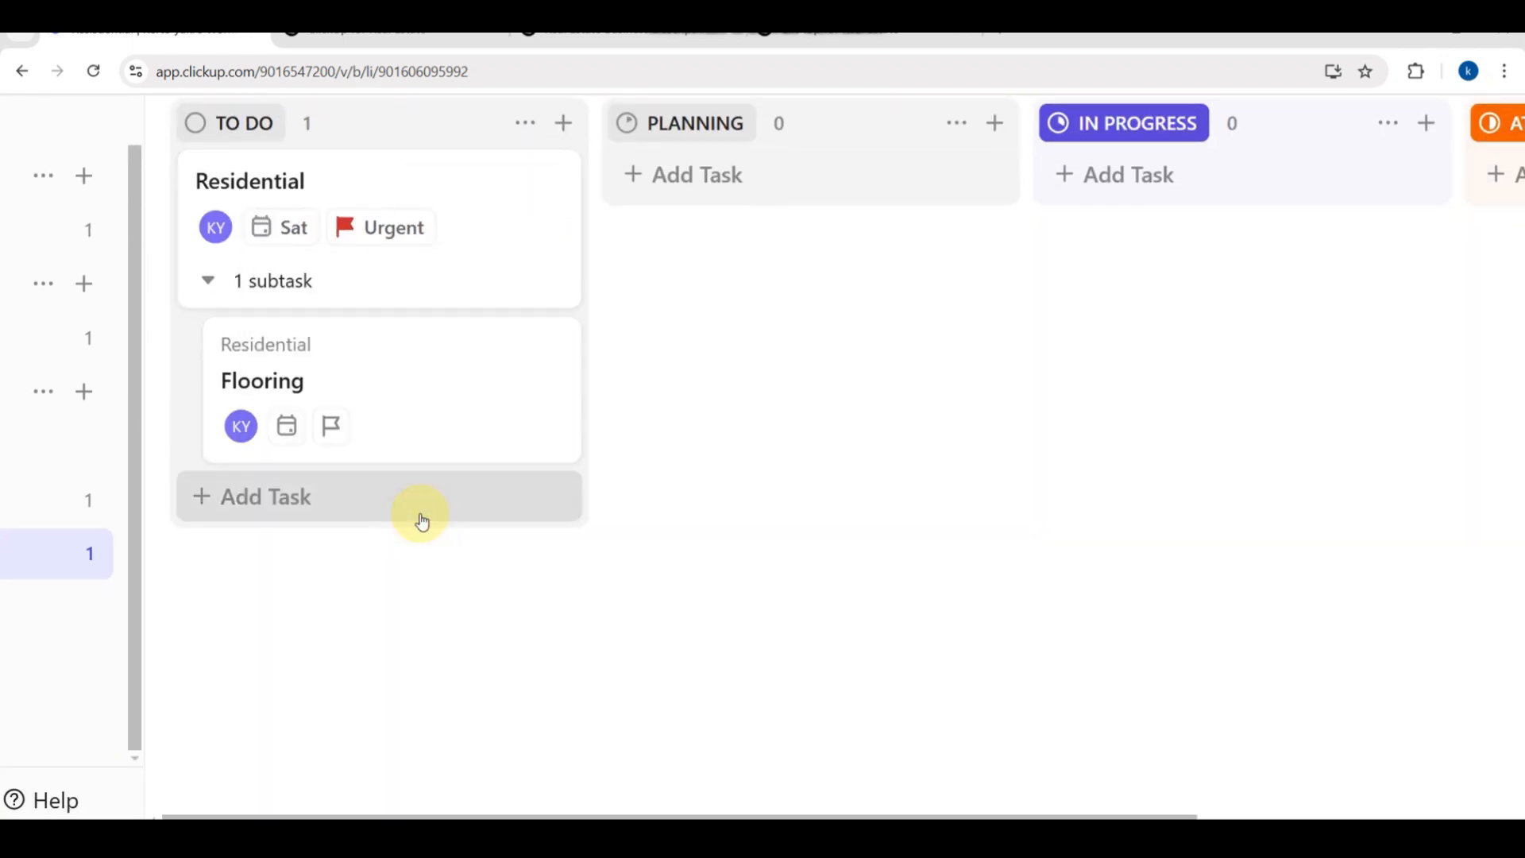
Step: Add a task named LUXURY to the To Do group and dismiss the blank entry and notice that follow
{"action": "scroll", "coordinate": [245, 178], "scroll_direction": "up", "scroll_amount": 2}
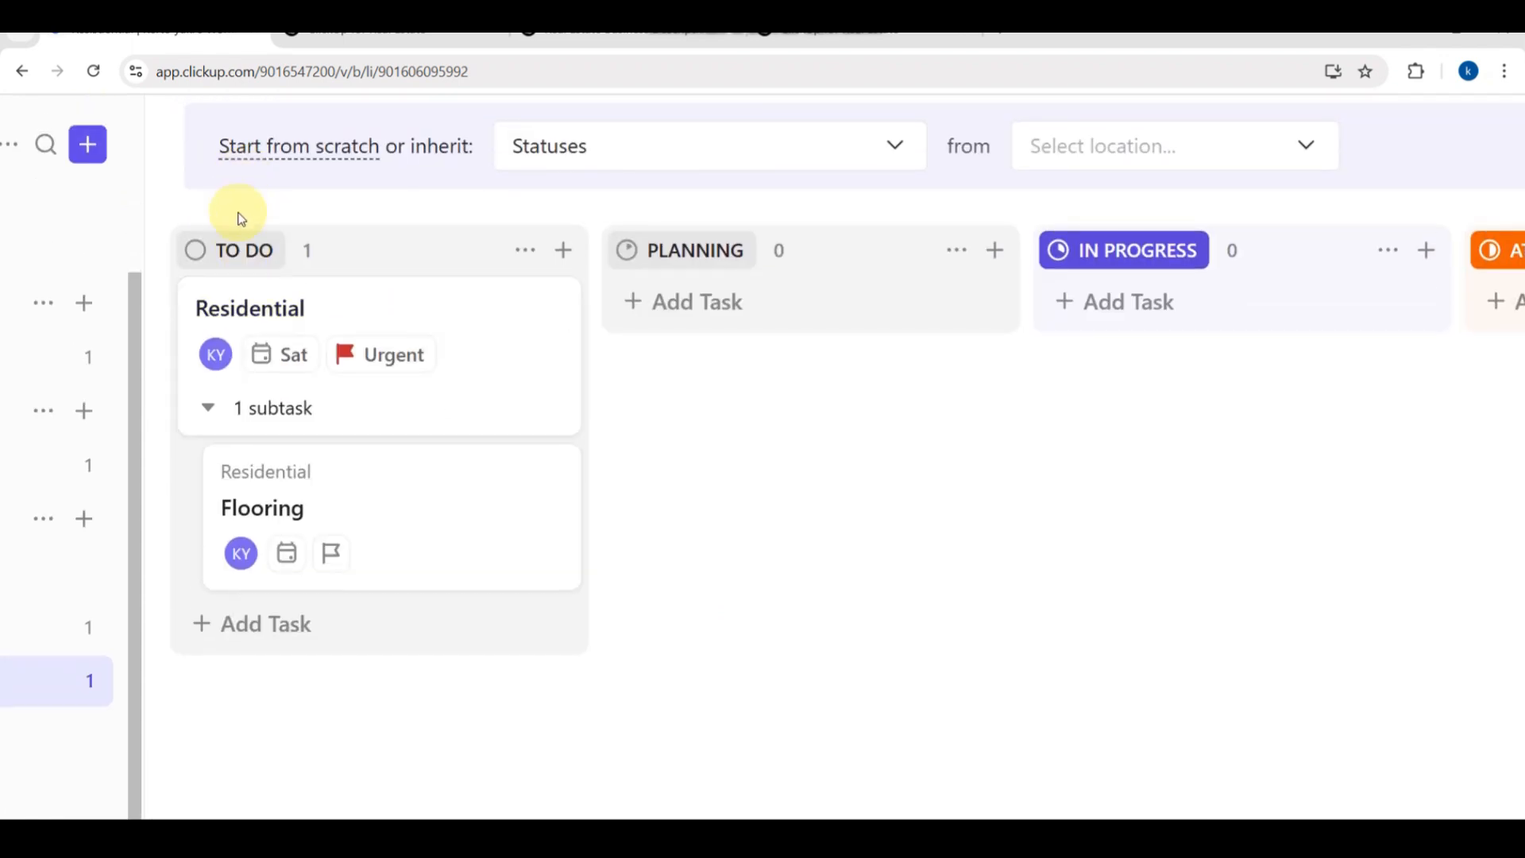
{"action": "left_click", "coordinate": [563, 252]}
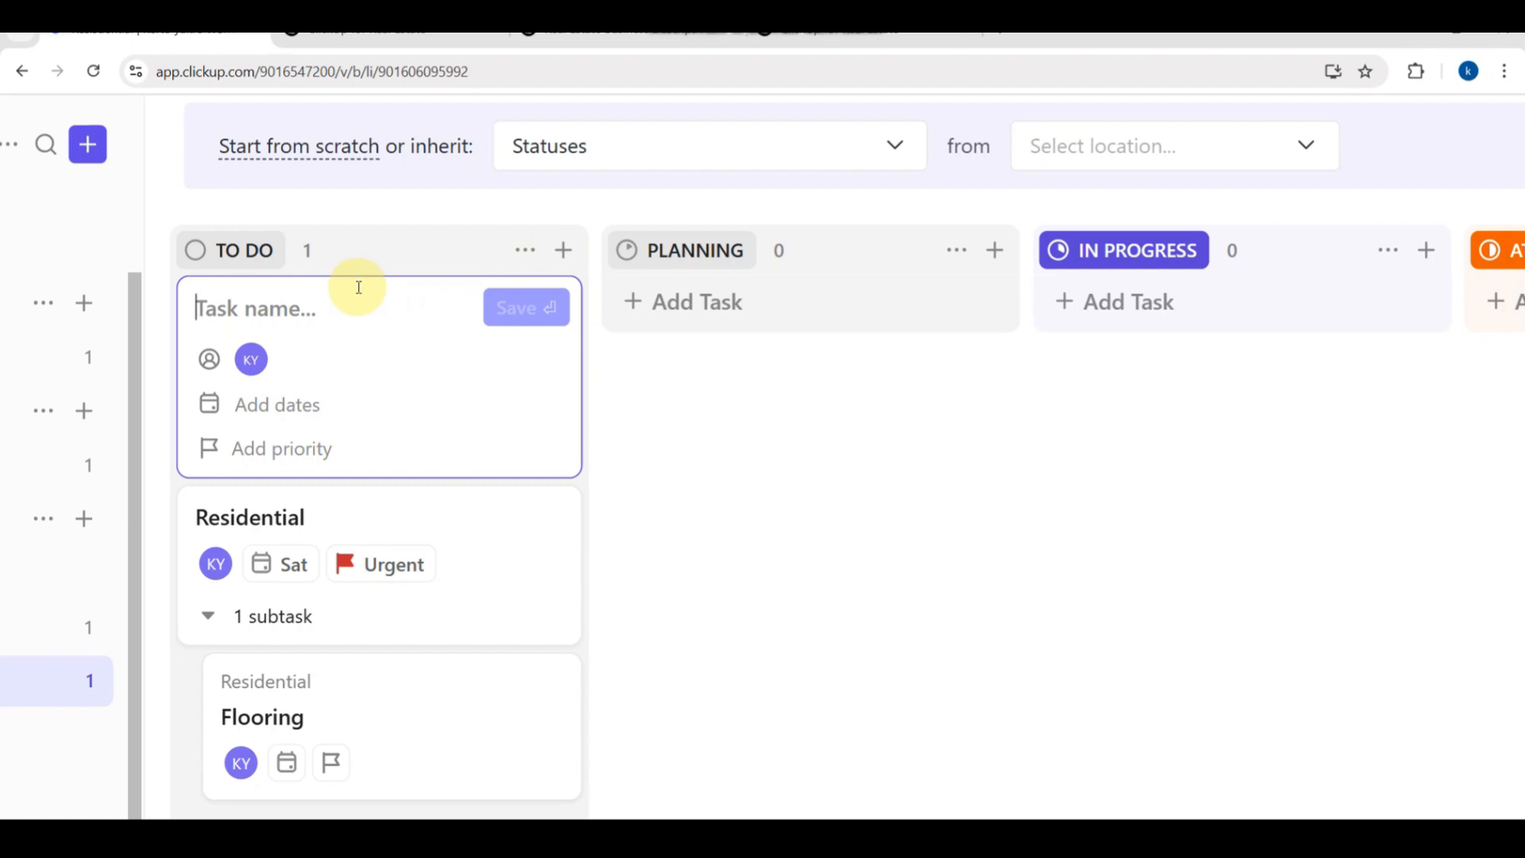
{"action": "type", "text": "LUXURY"}
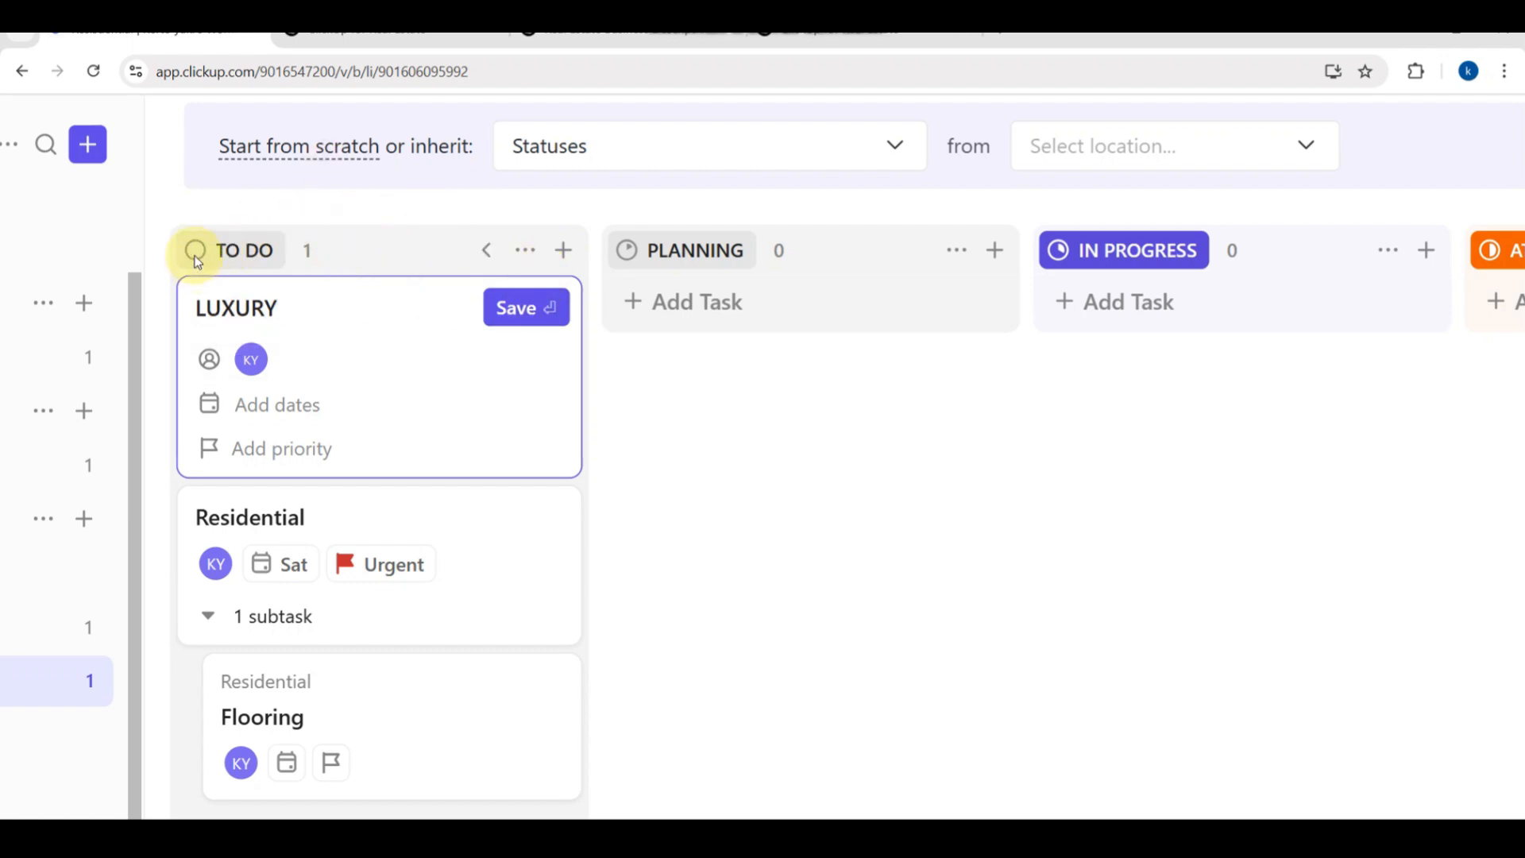
{"action": "left_click", "coordinate": [493, 310]}
{"action": "left_click", "coordinate": [664, 500]}
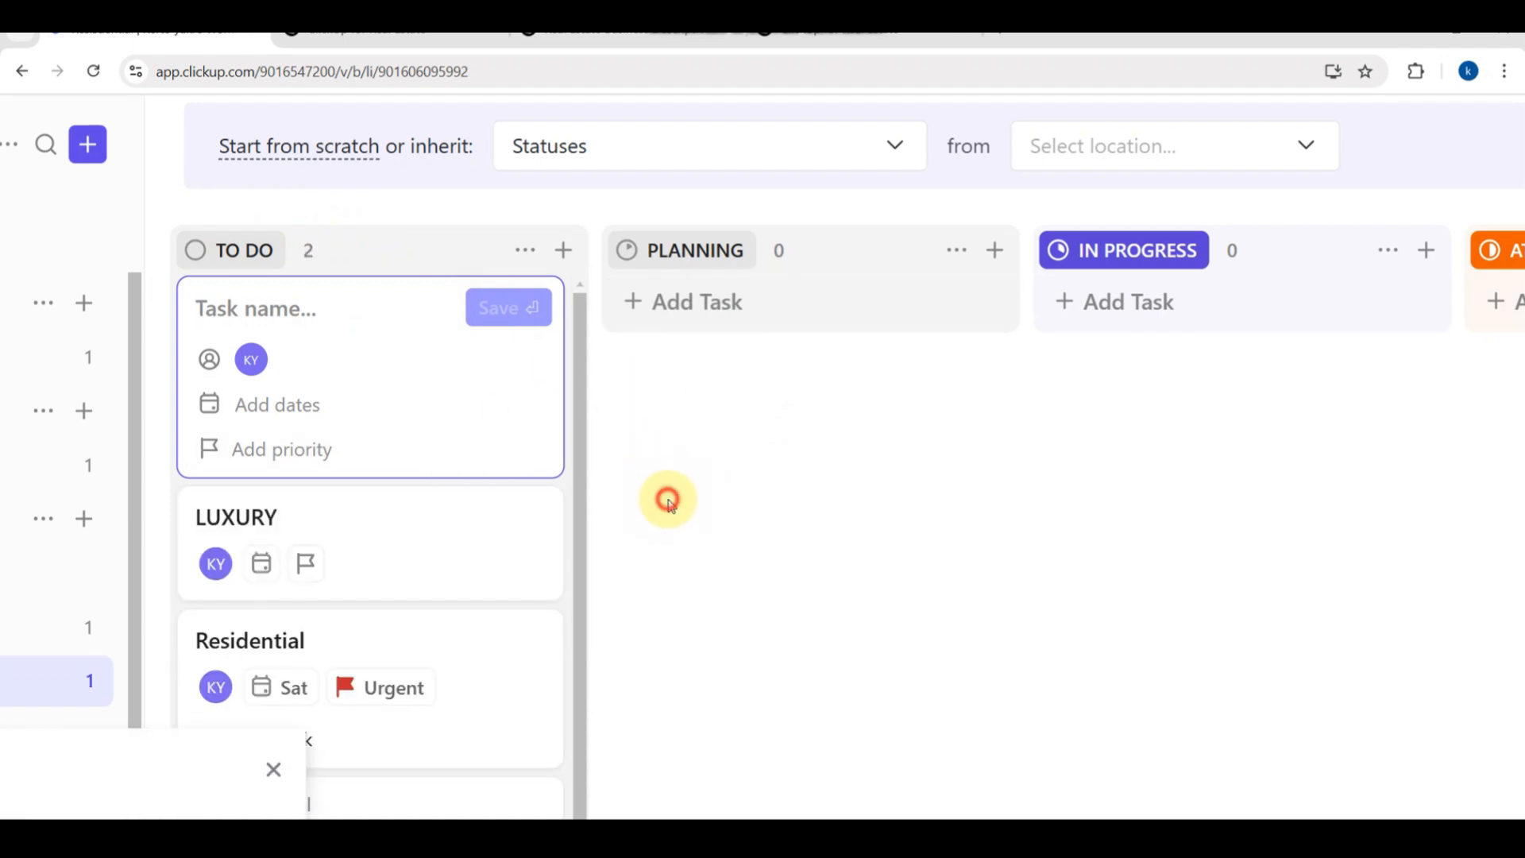
{"action": "left_click", "coordinate": [276, 768]}
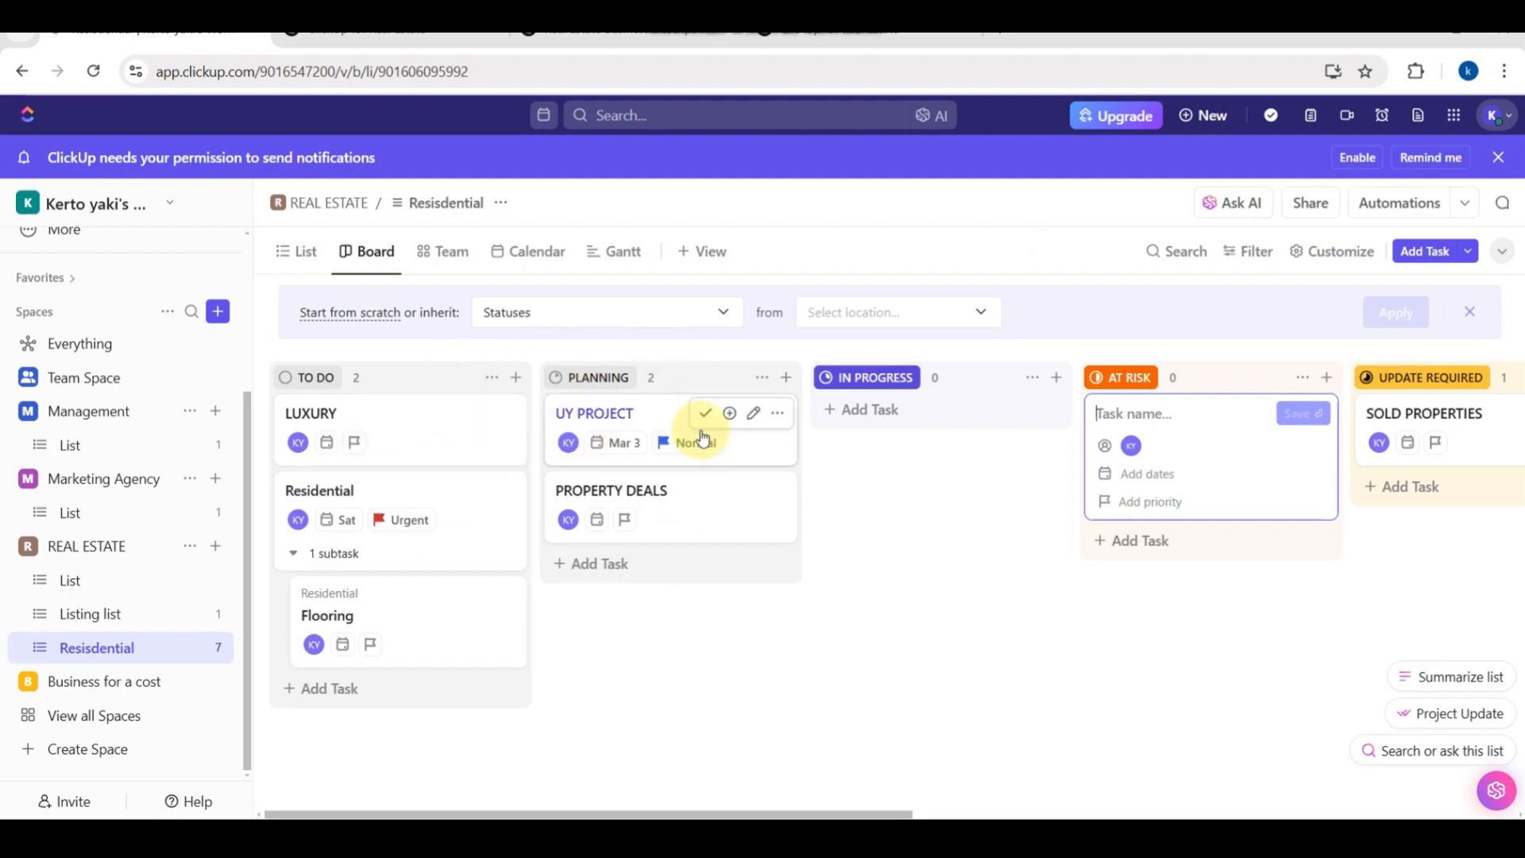
Step: Discard the blank task entry under At Risk and look over the tasks in the board's status groups
{"action": "scroll", "coordinate": [703, 437], "scroll_direction": "right", "scroll_amount": 4}
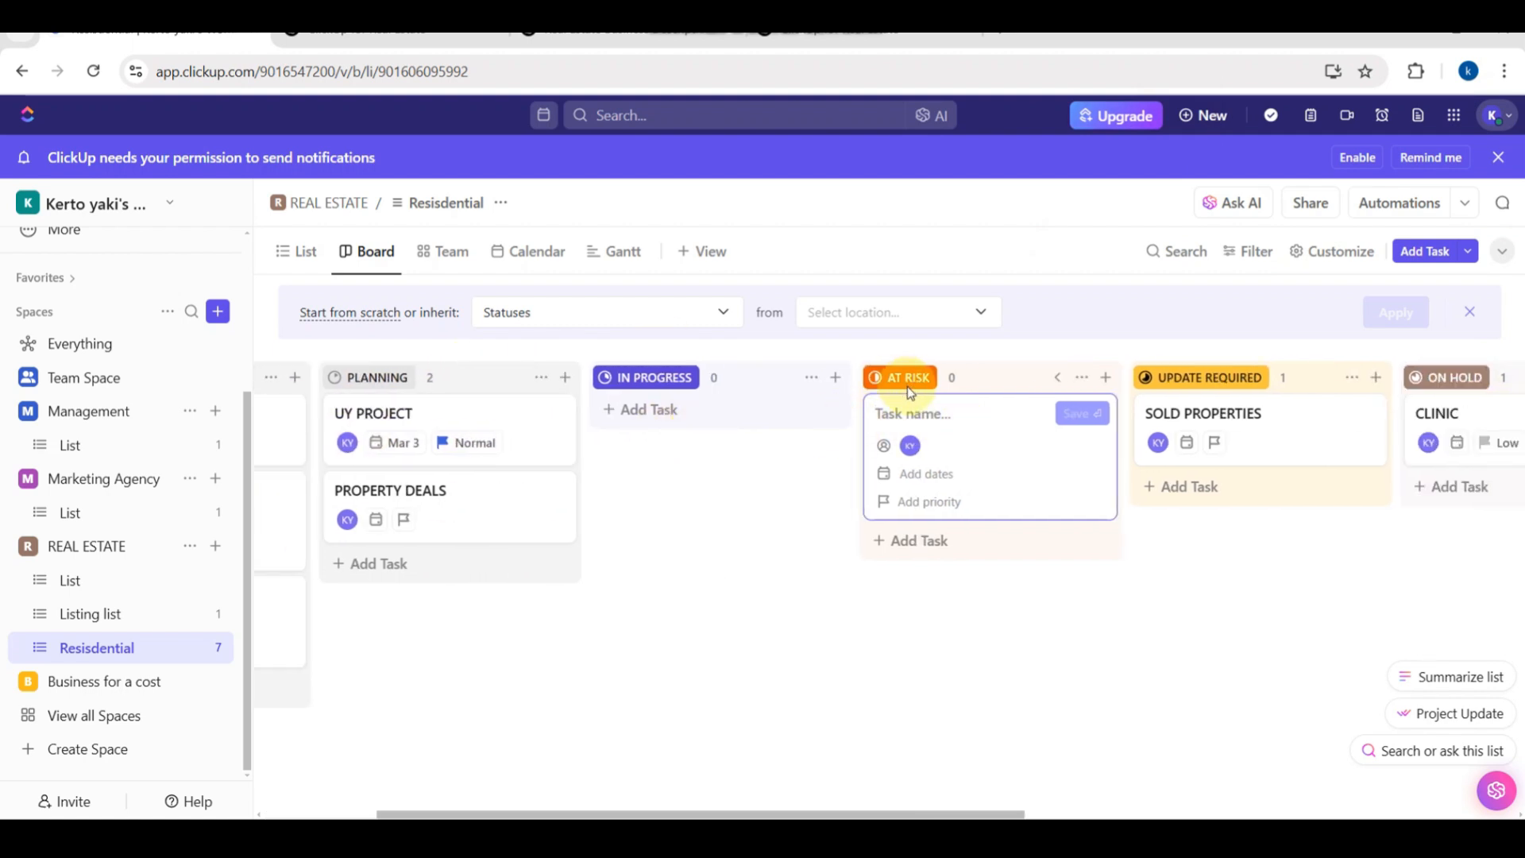
{"action": "scroll", "coordinate": [998, 535], "scroll_direction": "right", "scroll_amount": 3}
{"action": "left_click", "coordinate": [1004, 555]}
{"action": "scroll", "coordinate": [1004, 555], "scroll_direction": "right", "scroll_amount": 3}
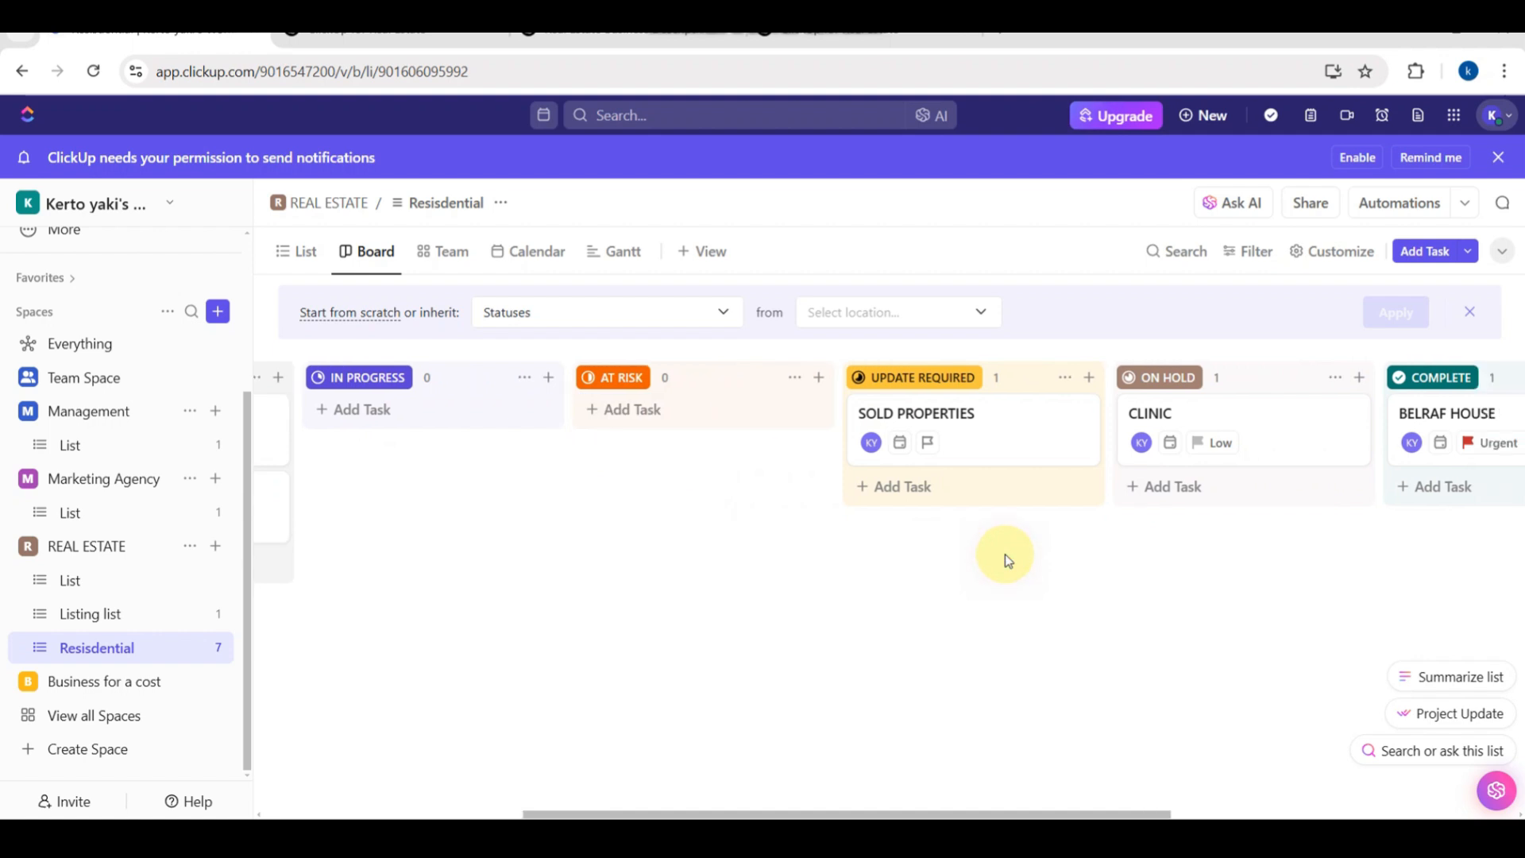
{"action": "scroll", "coordinate": [1004, 555], "scroll_direction": "left", "scroll_amount": 6}
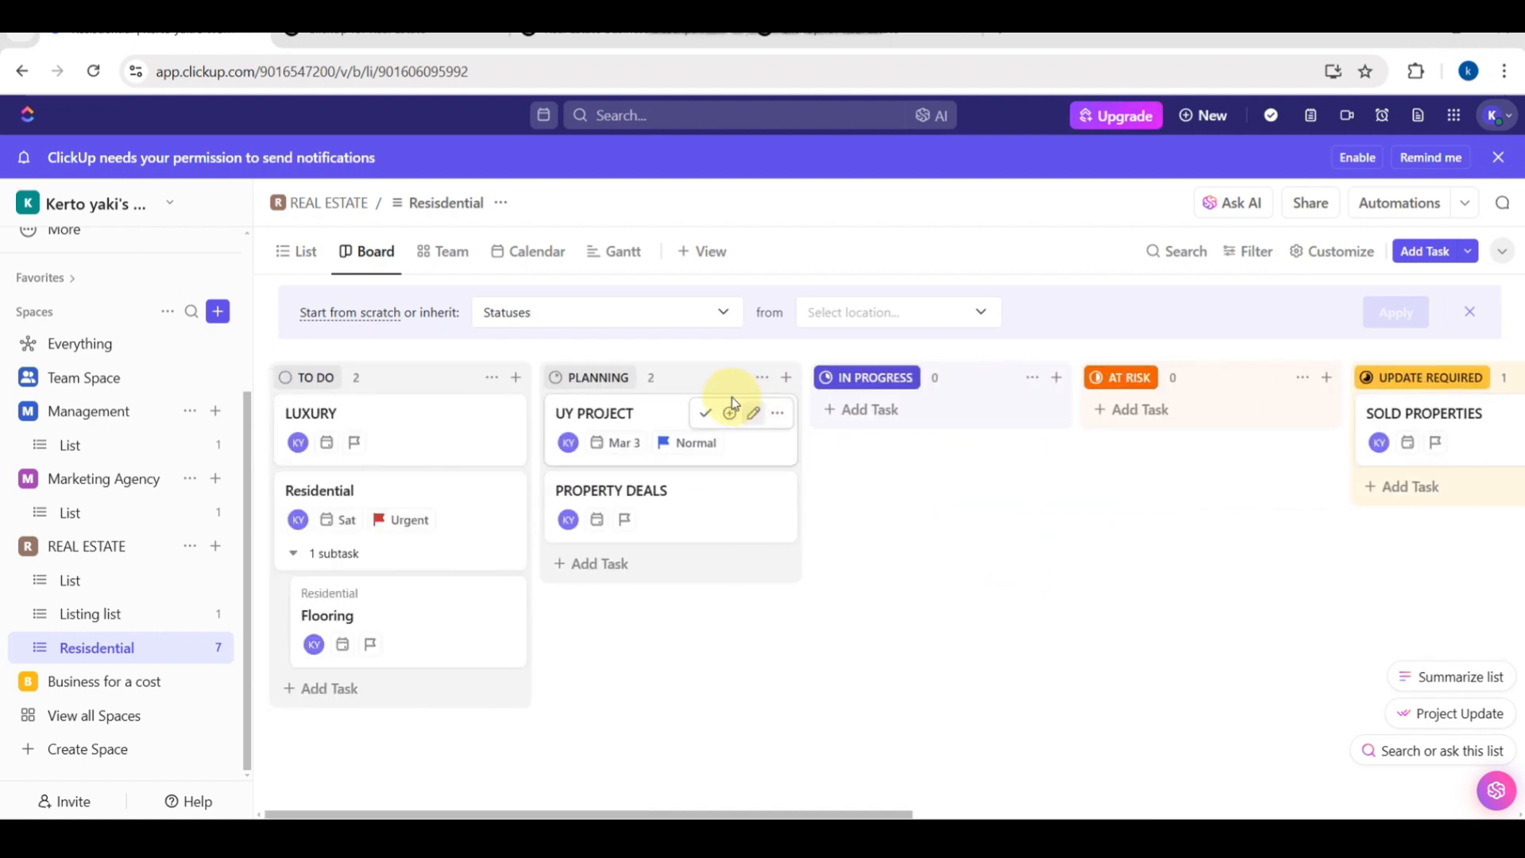
Step: Collapse the To Do group and expand it again
{"action": "left_click", "coordinate": [492, 377]}
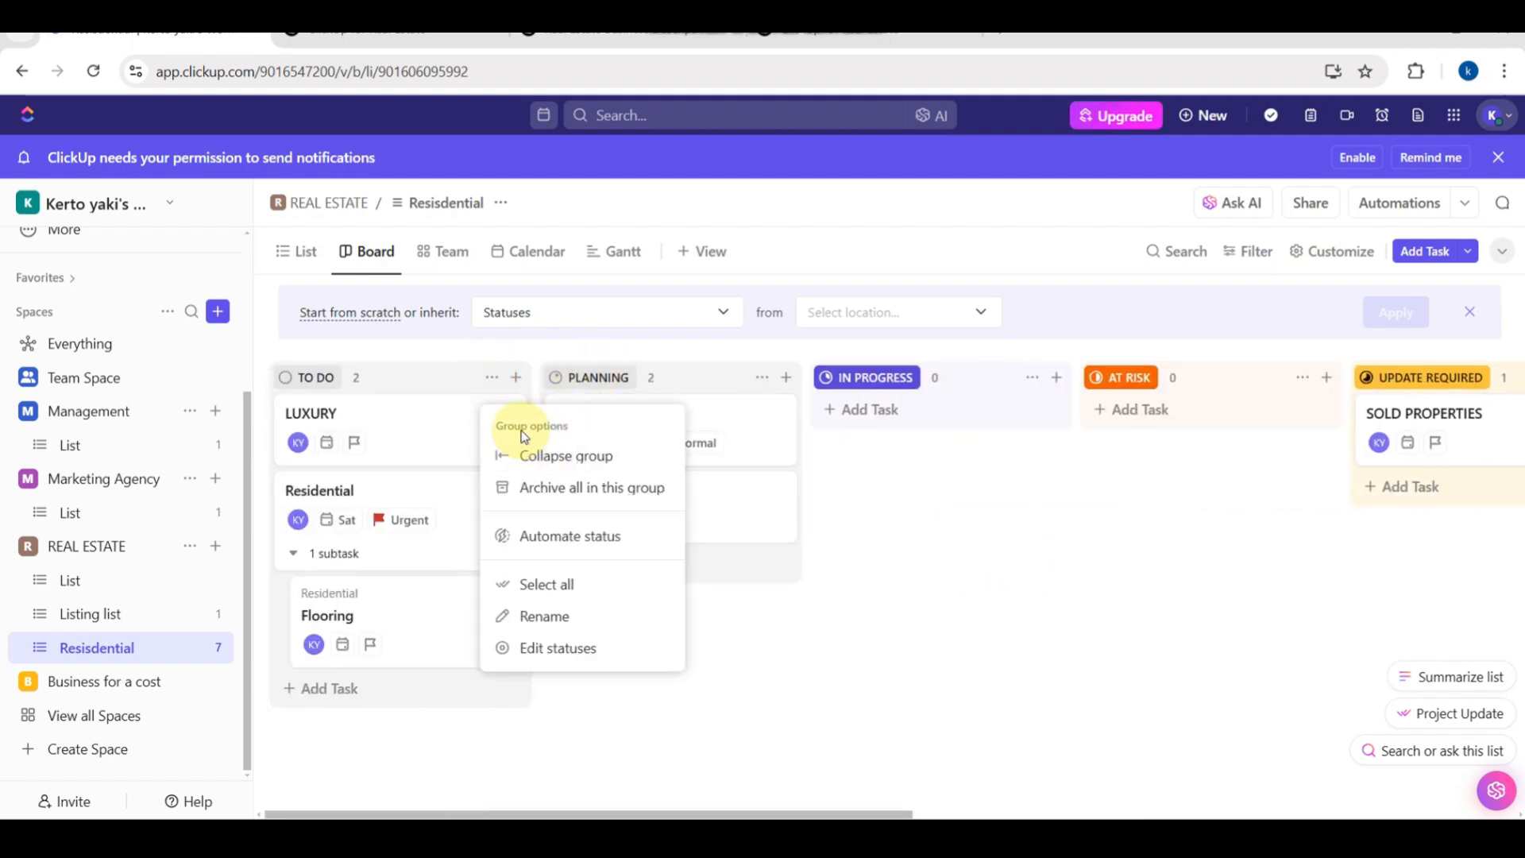
{"action": "left_click", "coordinate": [590, 459]}
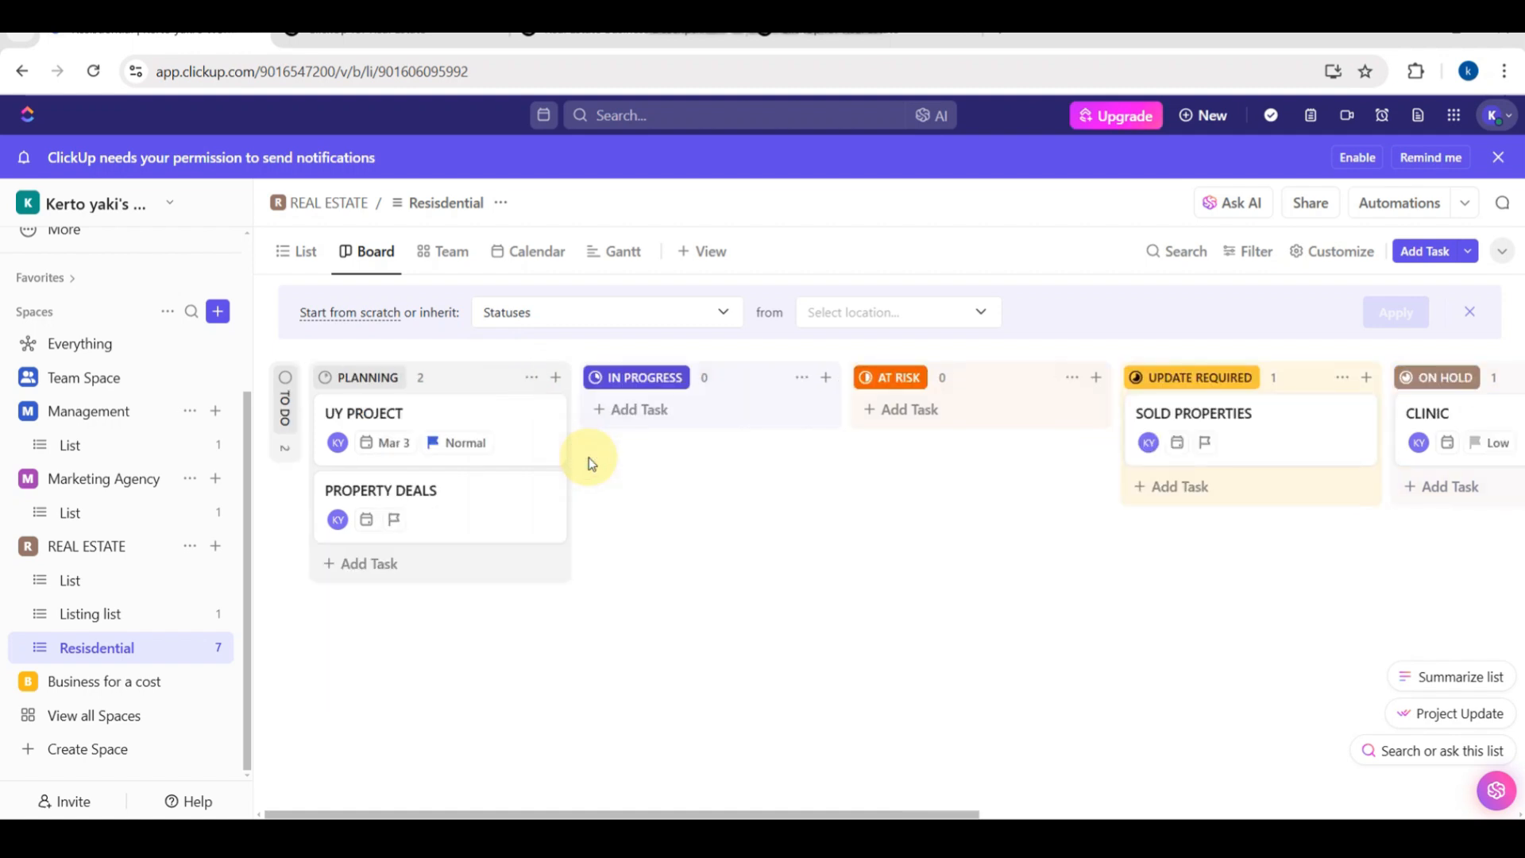
{"action": "left_click", "coordinate": [286, 403]}
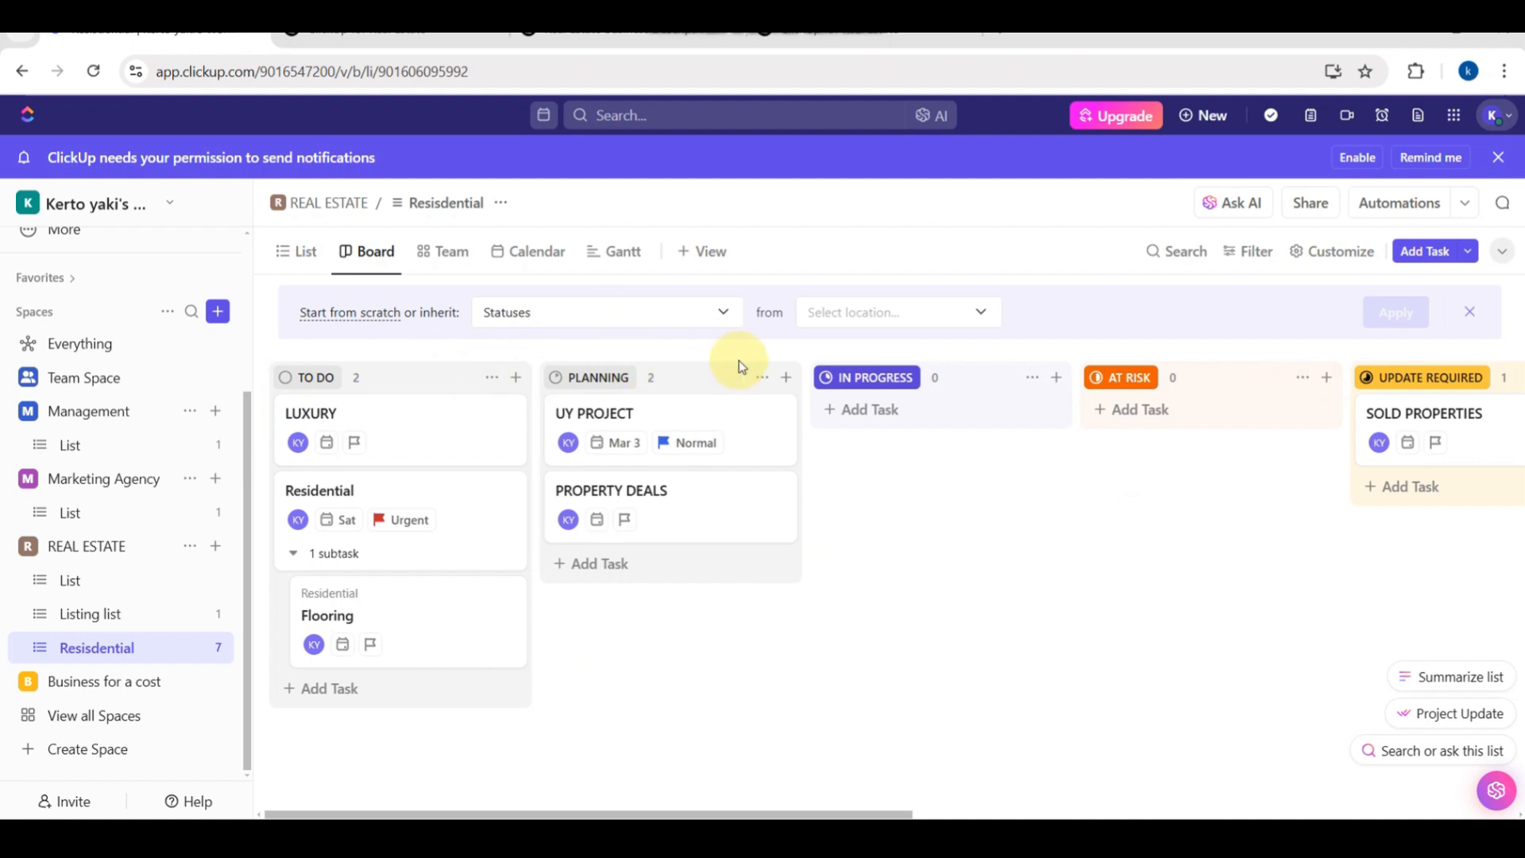
Step: Include Views alongside Statuses in the properties the list can inherit
{"action": "left_click", "coordinate": [727, 313]}
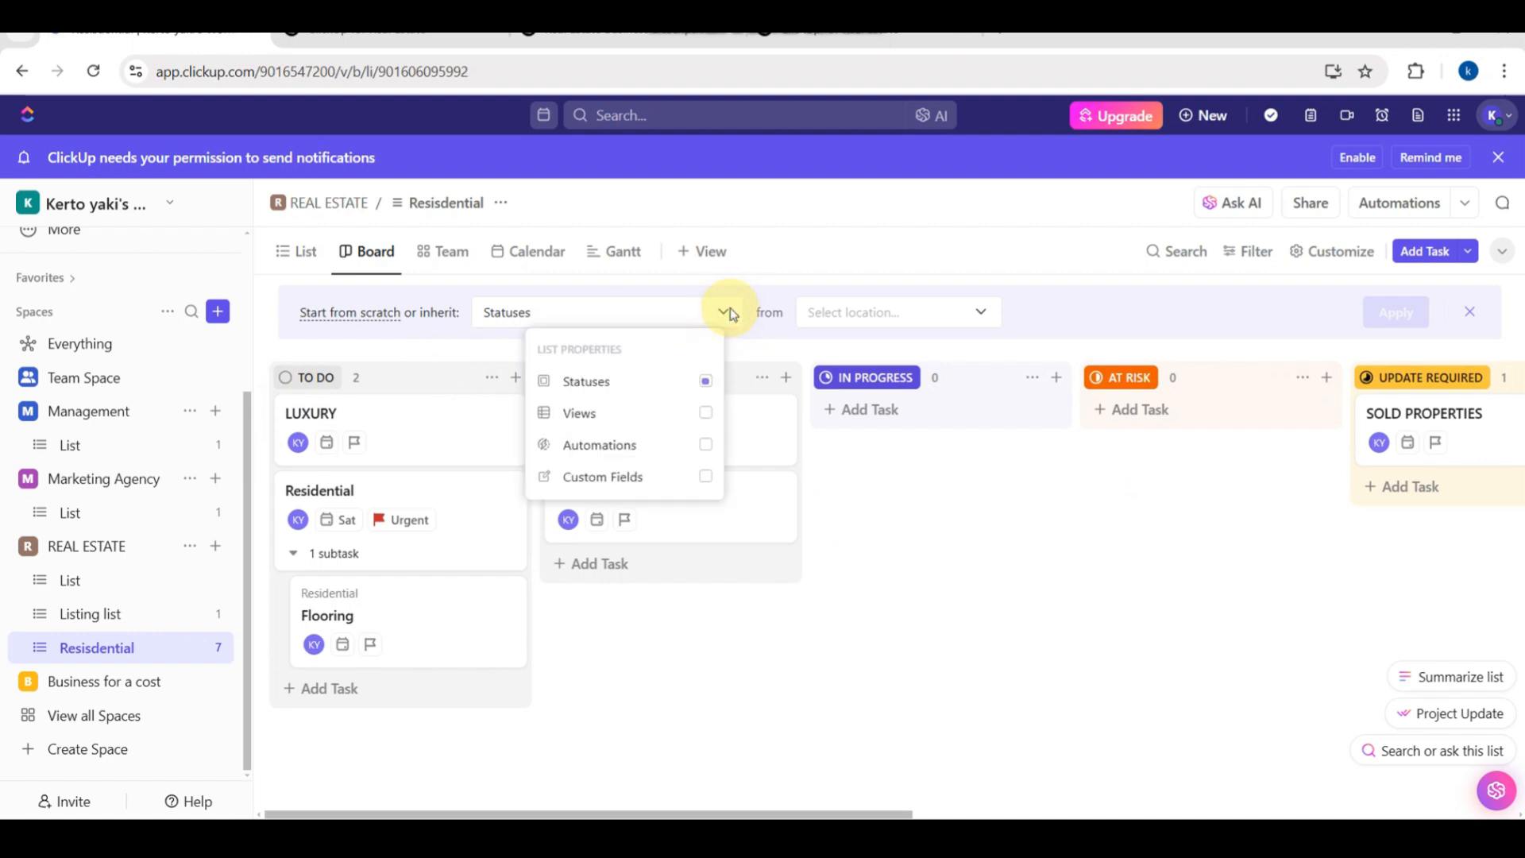
{"action": "left_click", "coordinate": [706, 414]}
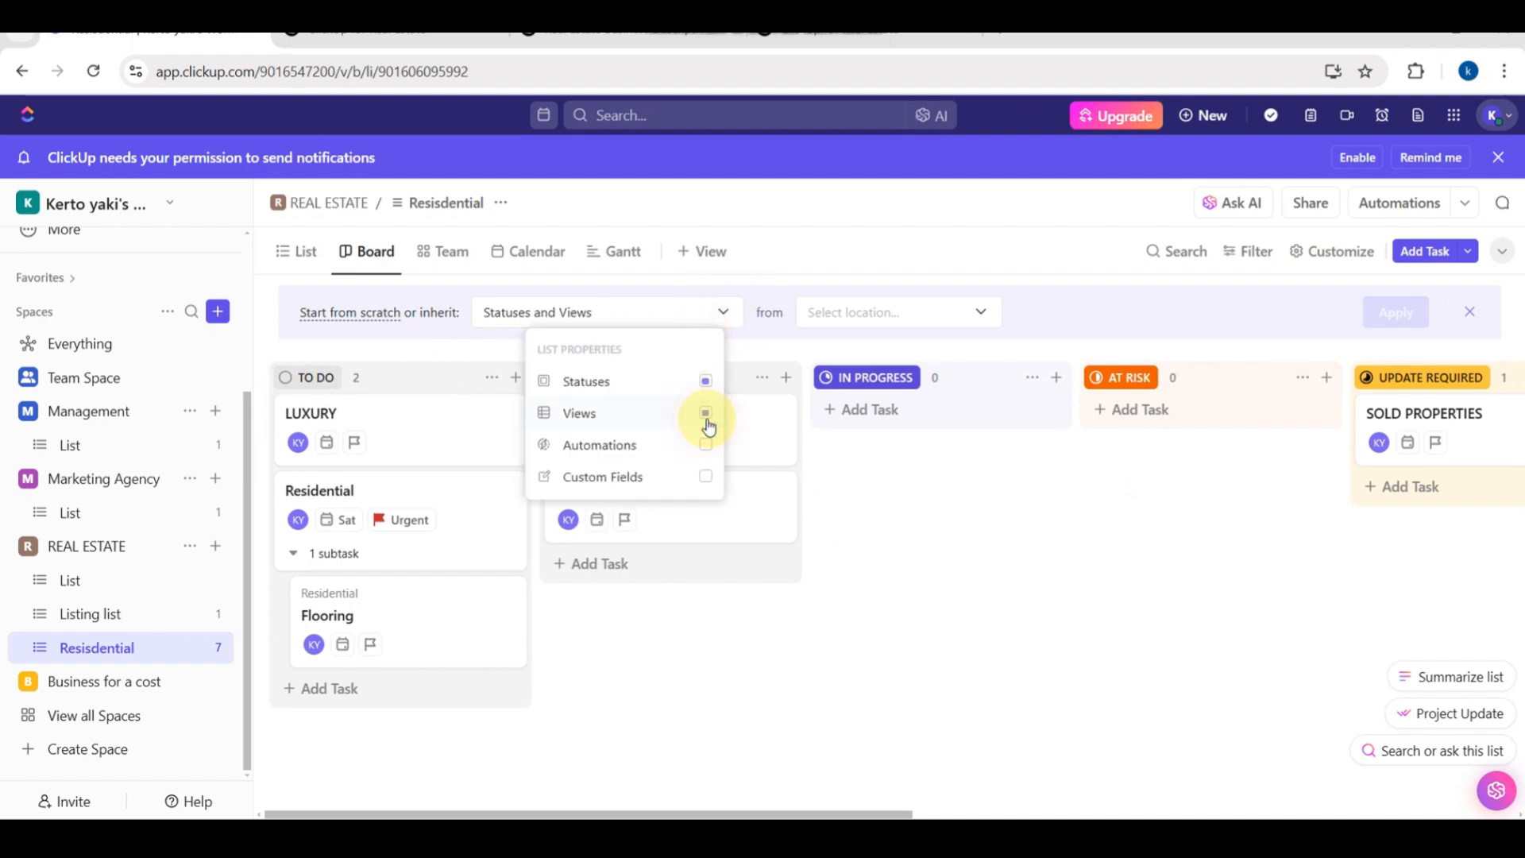
{"action": "left_click", "coordinate": [909, 523]}
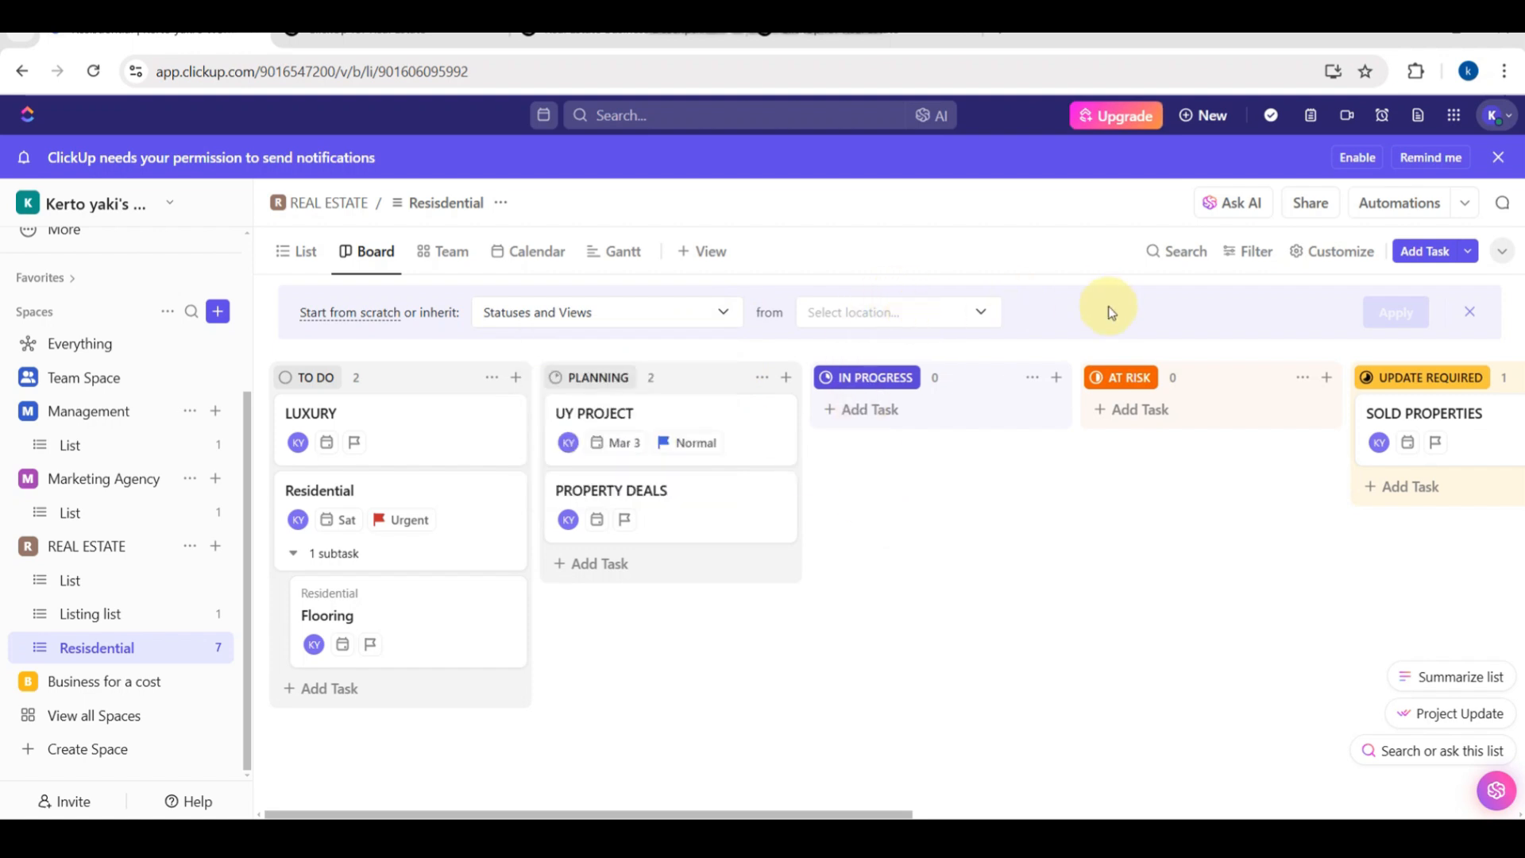
Step: Look over the board's remaining status groups and check the list's scheduled tasks in Calendar view
{"action": "scroll", "coordinate": [1253, 402], "scroll_direction": "right", "scroll_amount": 10}
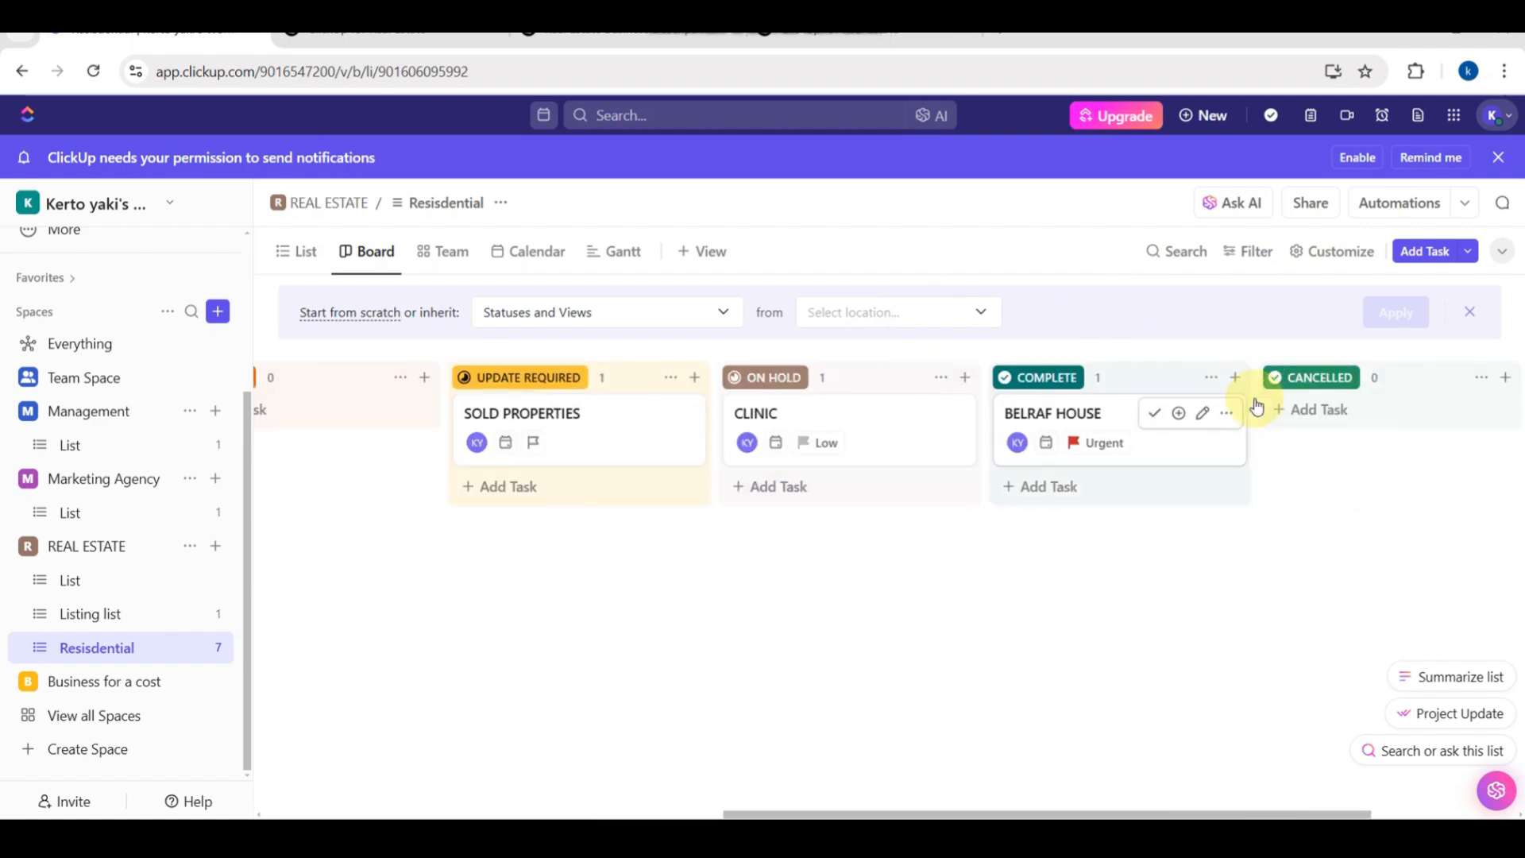
{"action": "scroll", "coordinate": [1256, 407], "scroll_direction": "right", "scroll_amount": 3}
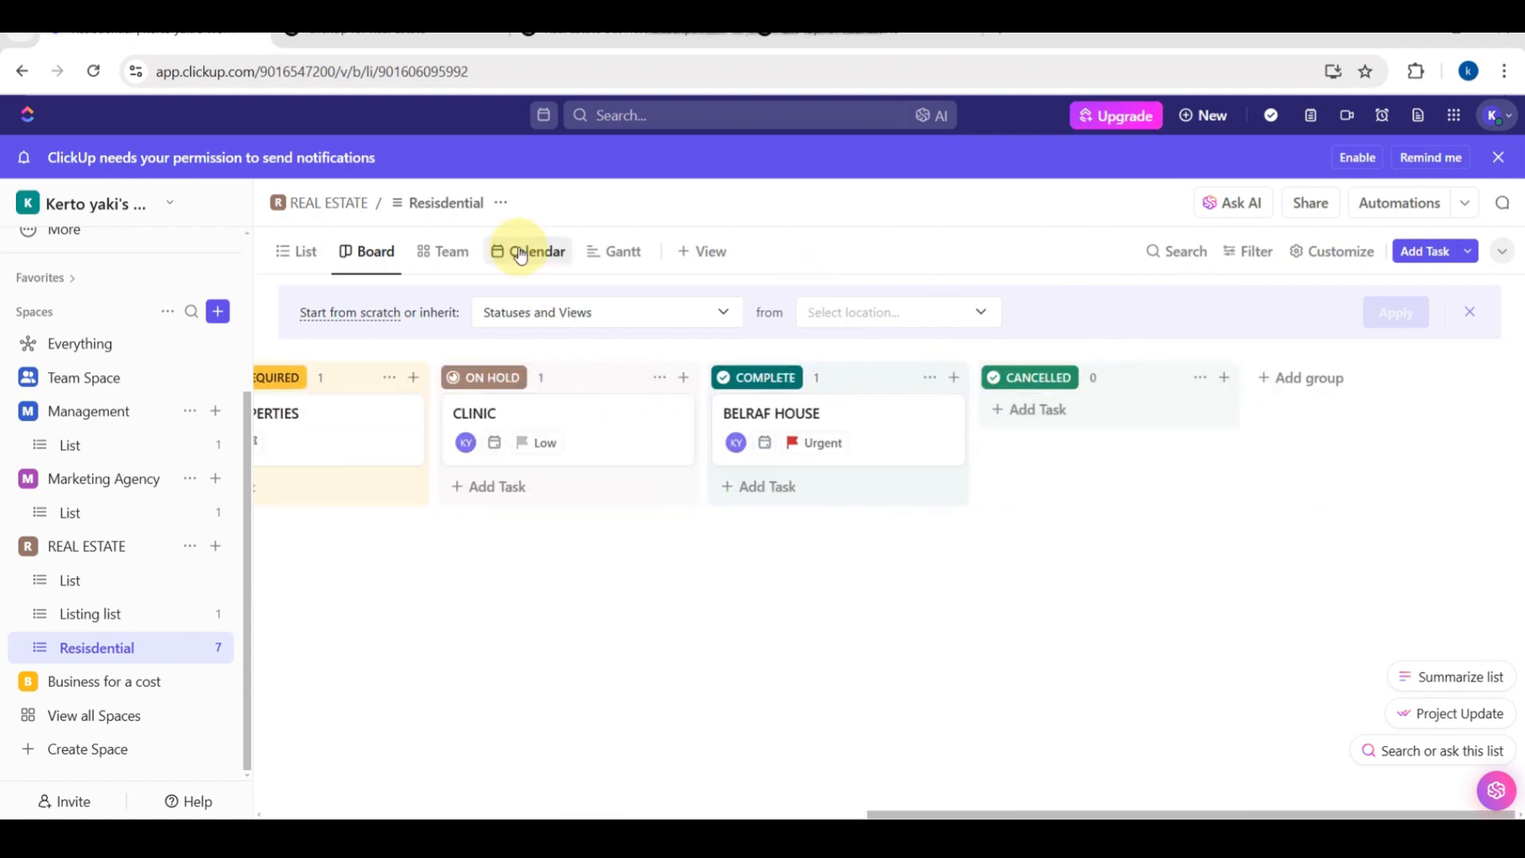
{"action": "left_click", "coordinate": [520, 254]}
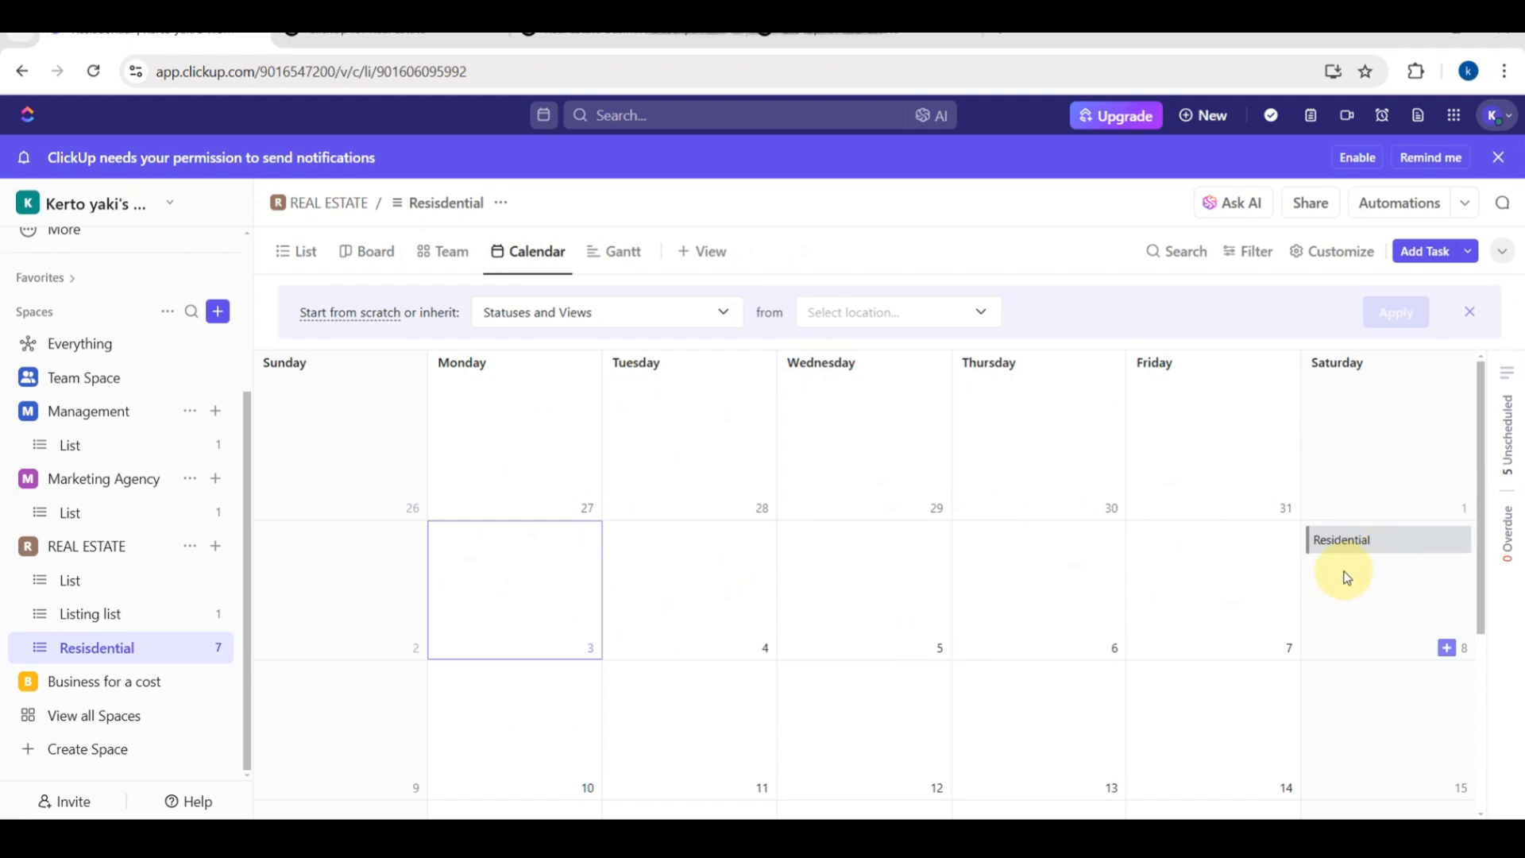
{"action": "scroll", "coordinate": [1347, 578], "scroll_direction": "down", "scroll_amount": 4}
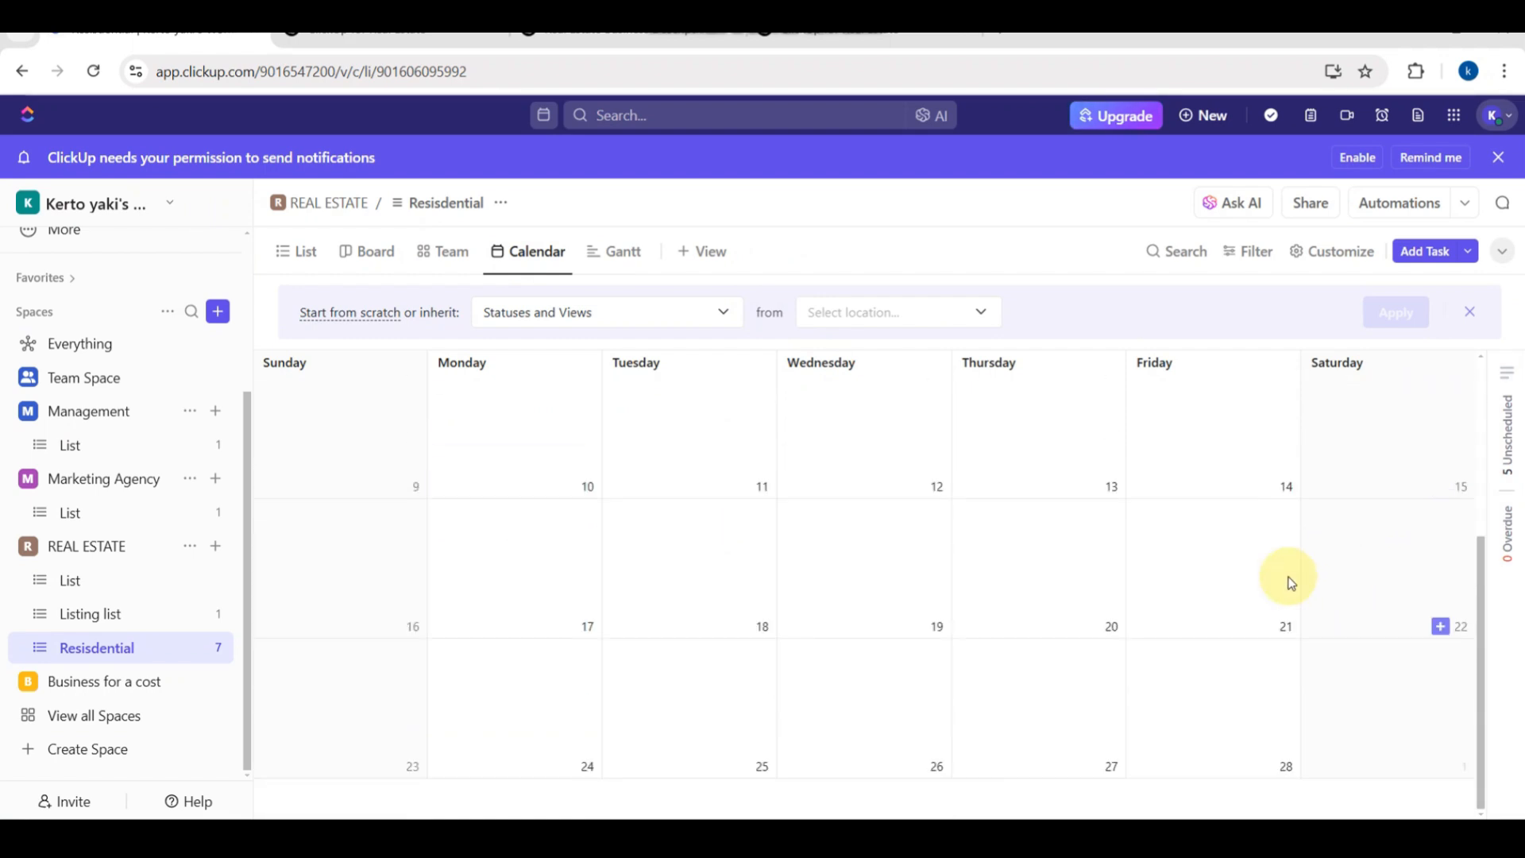
{"action": "scroll", "coordinate": [780, 569], "scroll_direction": "up", "scroll_amount": 5}
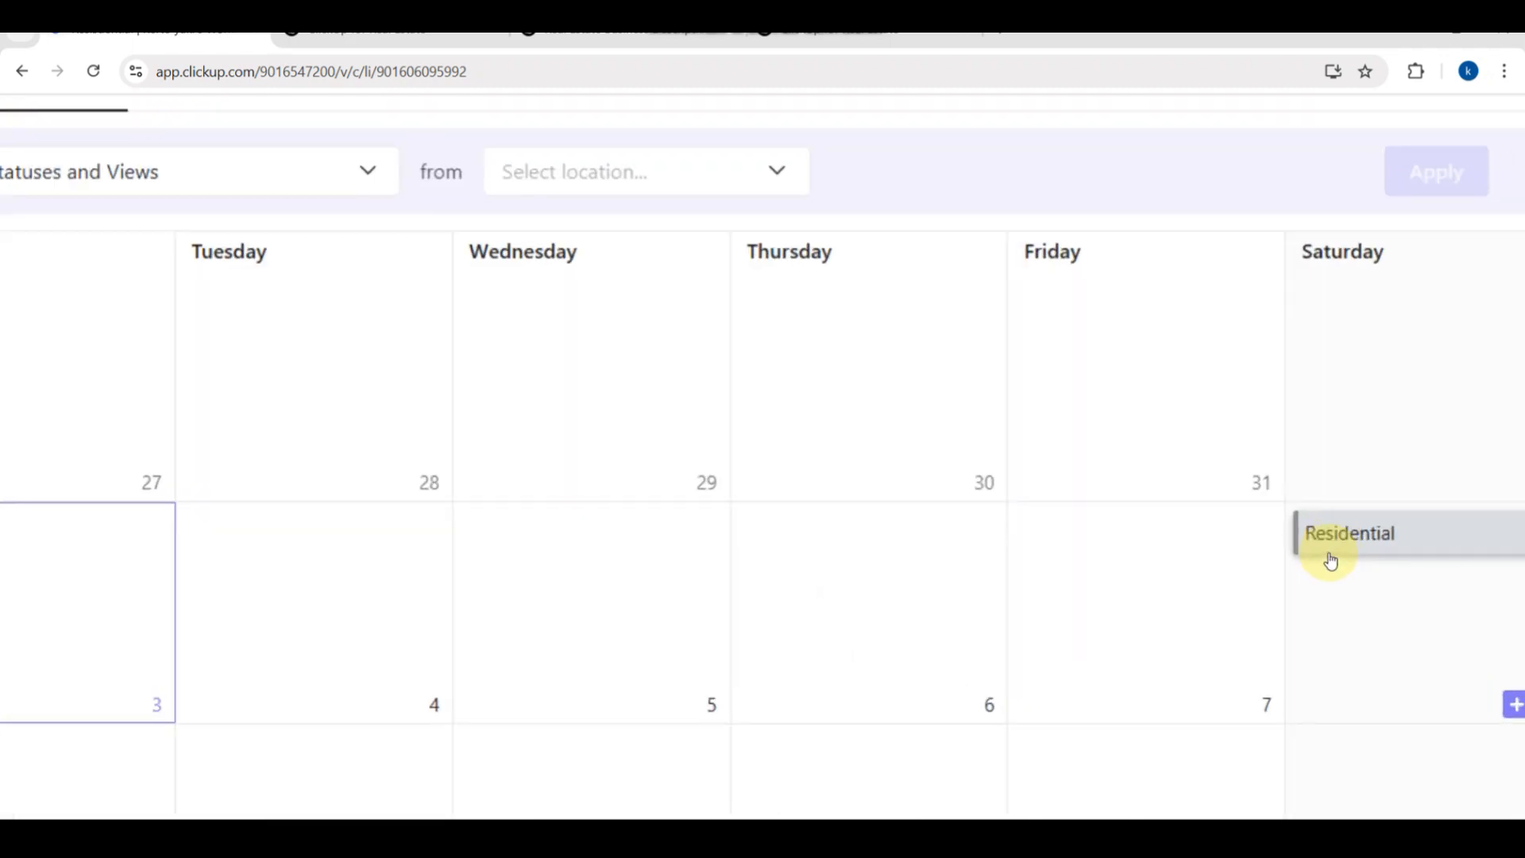
{"action": "scroll", "coordinate": [1330, 561], "scroll_direction": "down", "scroll_amount": 4}
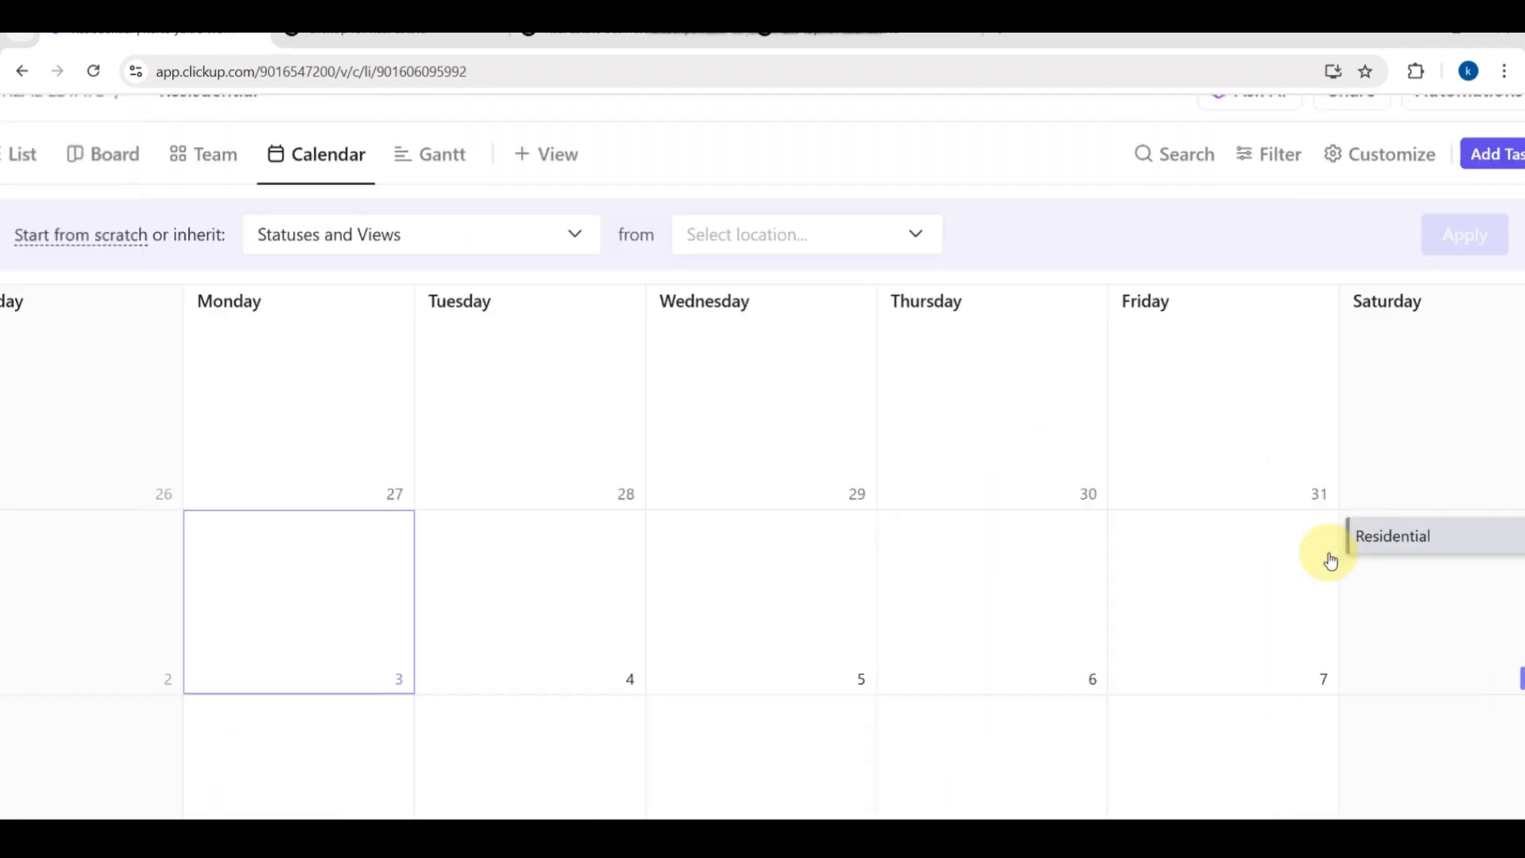
Step: Add a new Board – Kanban view to the Resisdential list and close its customization settings
{"action": "left_click", "coordinate": [694, 255]}
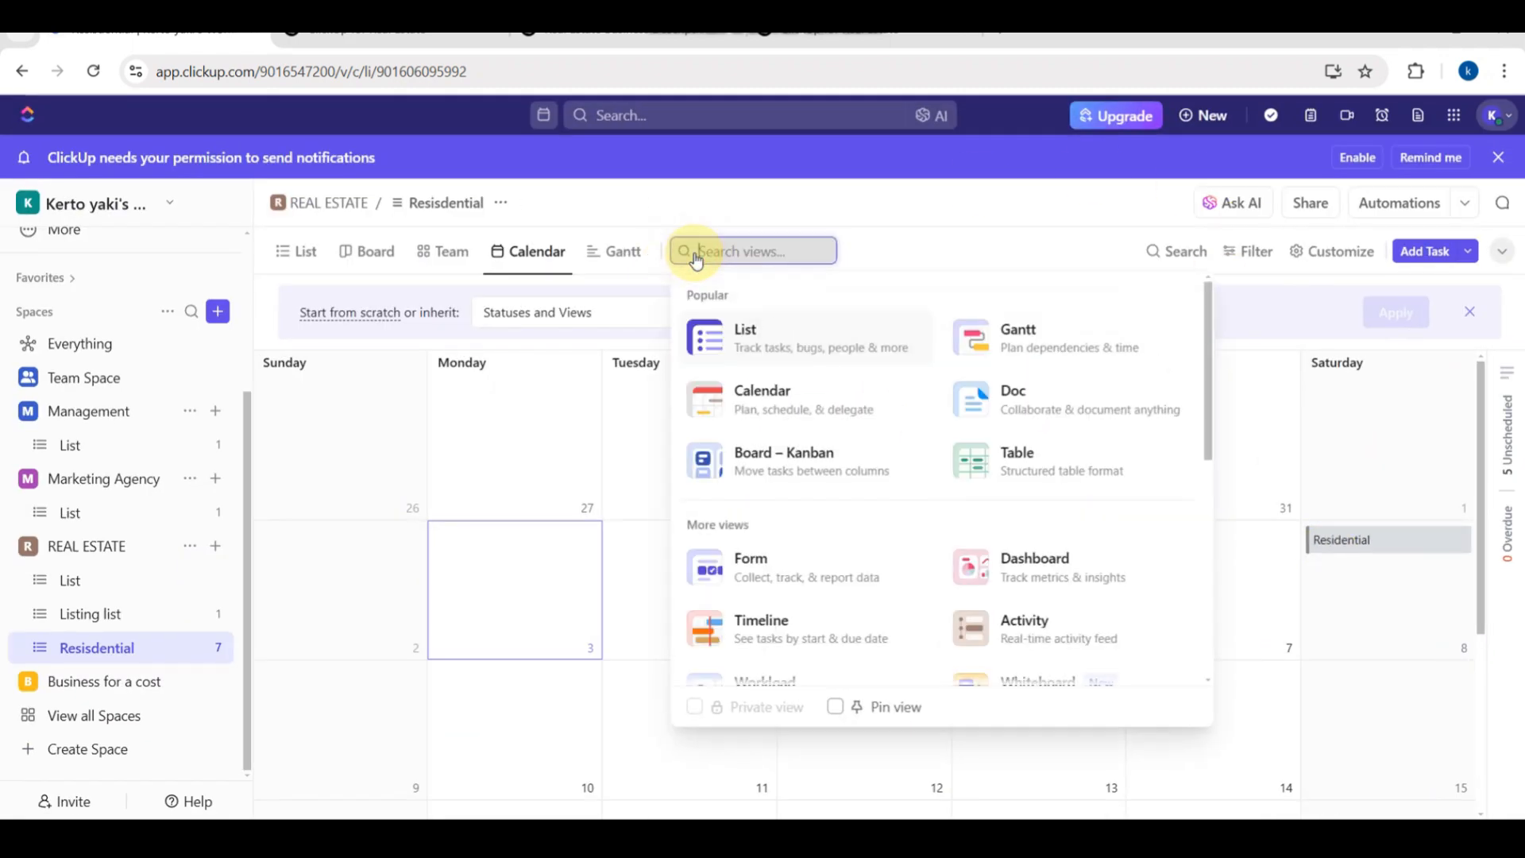
{"action": "left_click", "coordinate": [763, 467]}
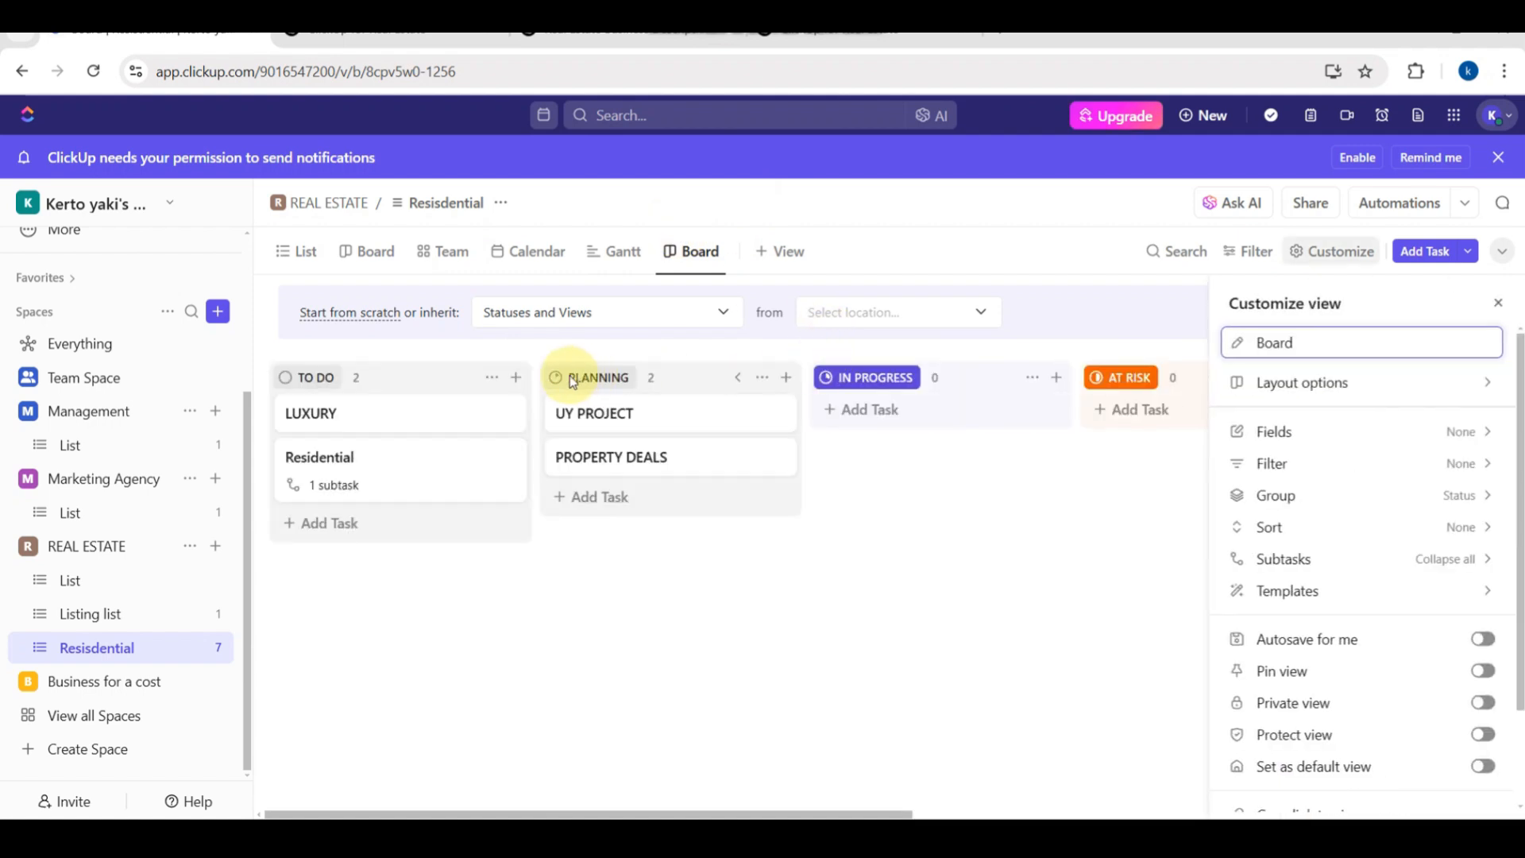
{"action": "left_click", "coordinate": [1104, 520]}
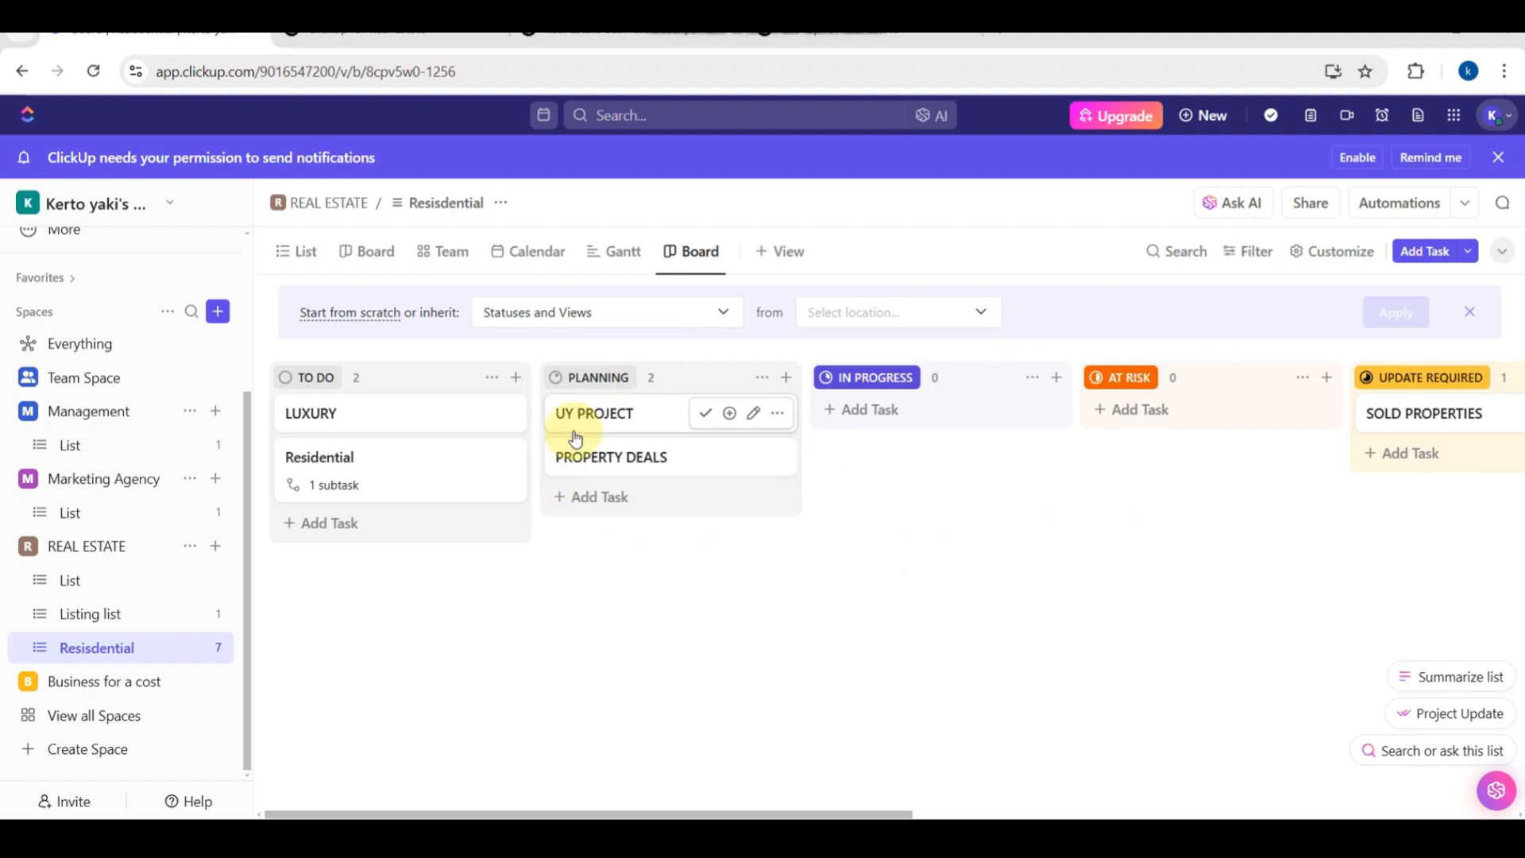
Step: Glance at the list's List view, open the REAL ESTATE space's overview and examine its folders and list progress
{"action": "left_click", "coordinate": [297, 256]}
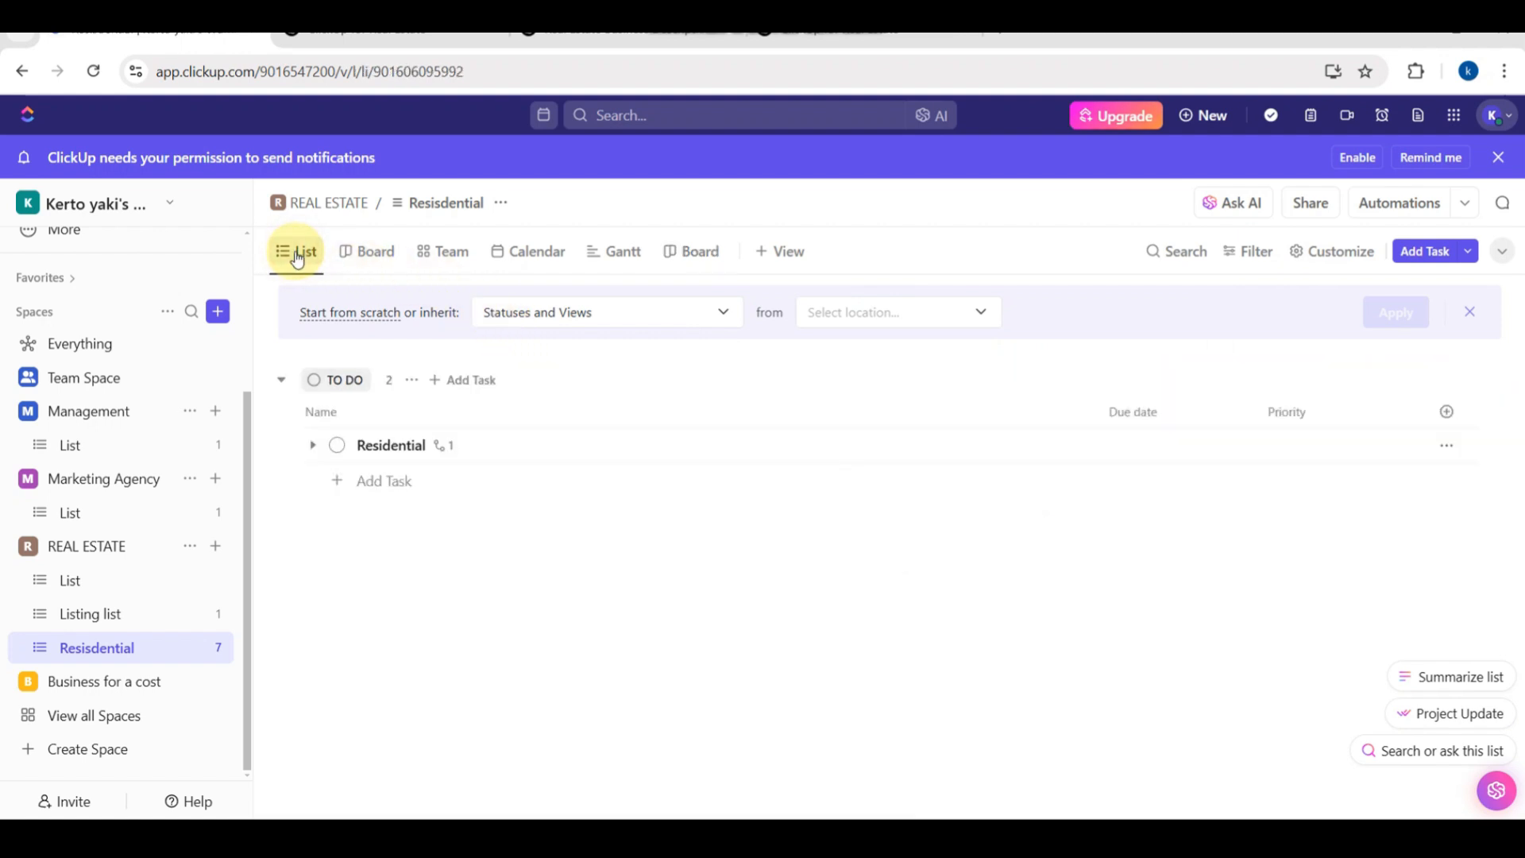
{"action": "left_click", "coordinate": [322, 206]}
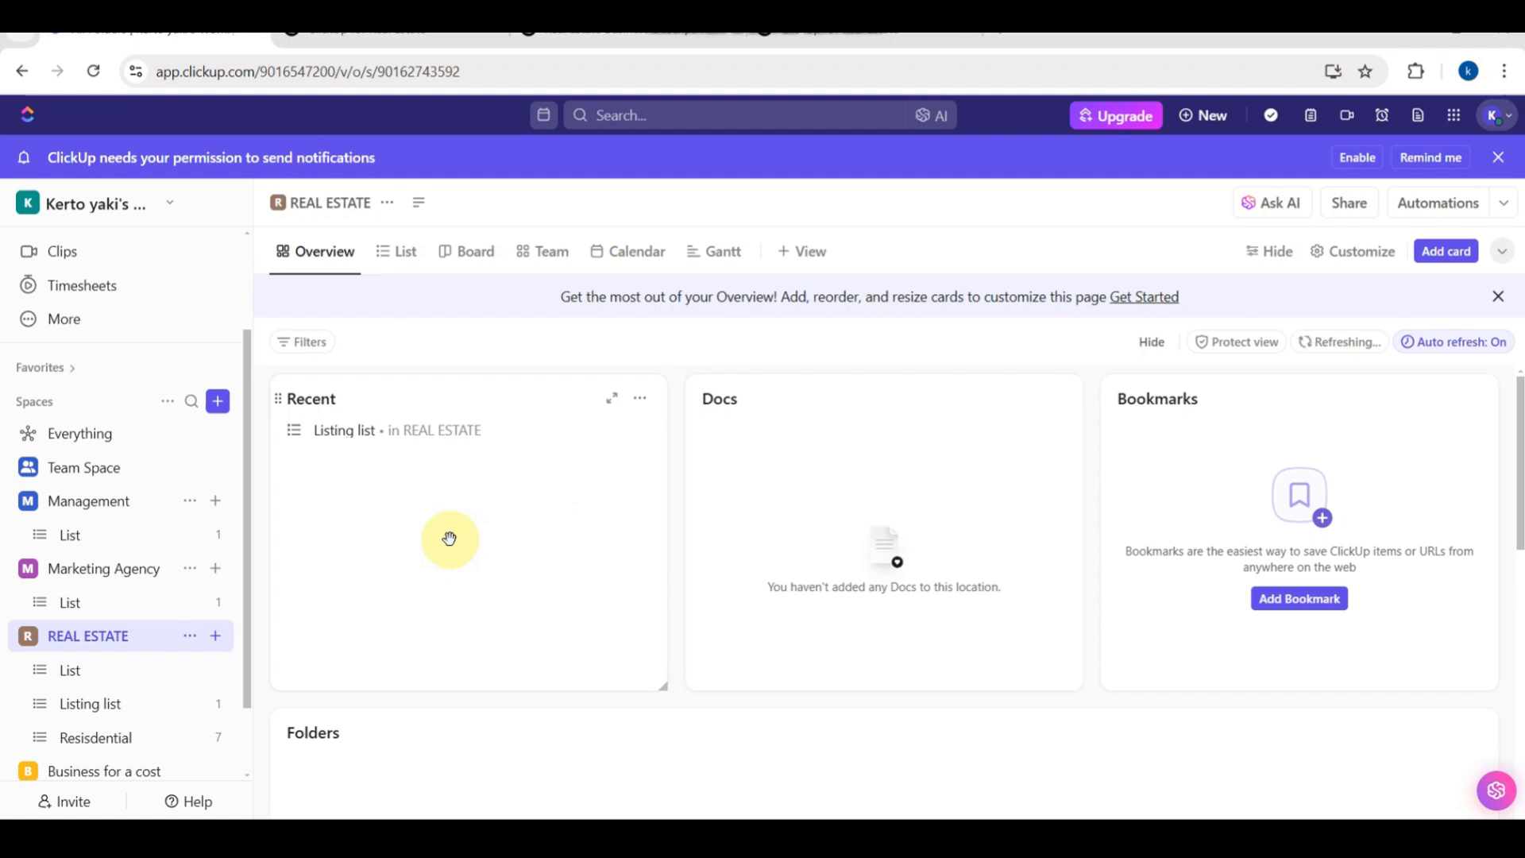
{"action": "scroll", "coordinate": [450, 539], "scroll_direction": "down", "scroll_amount": 2}
{"action": "scroll", "coordinate": [403, 615], "scroll_direction": "down", "scroll_amount": 4}
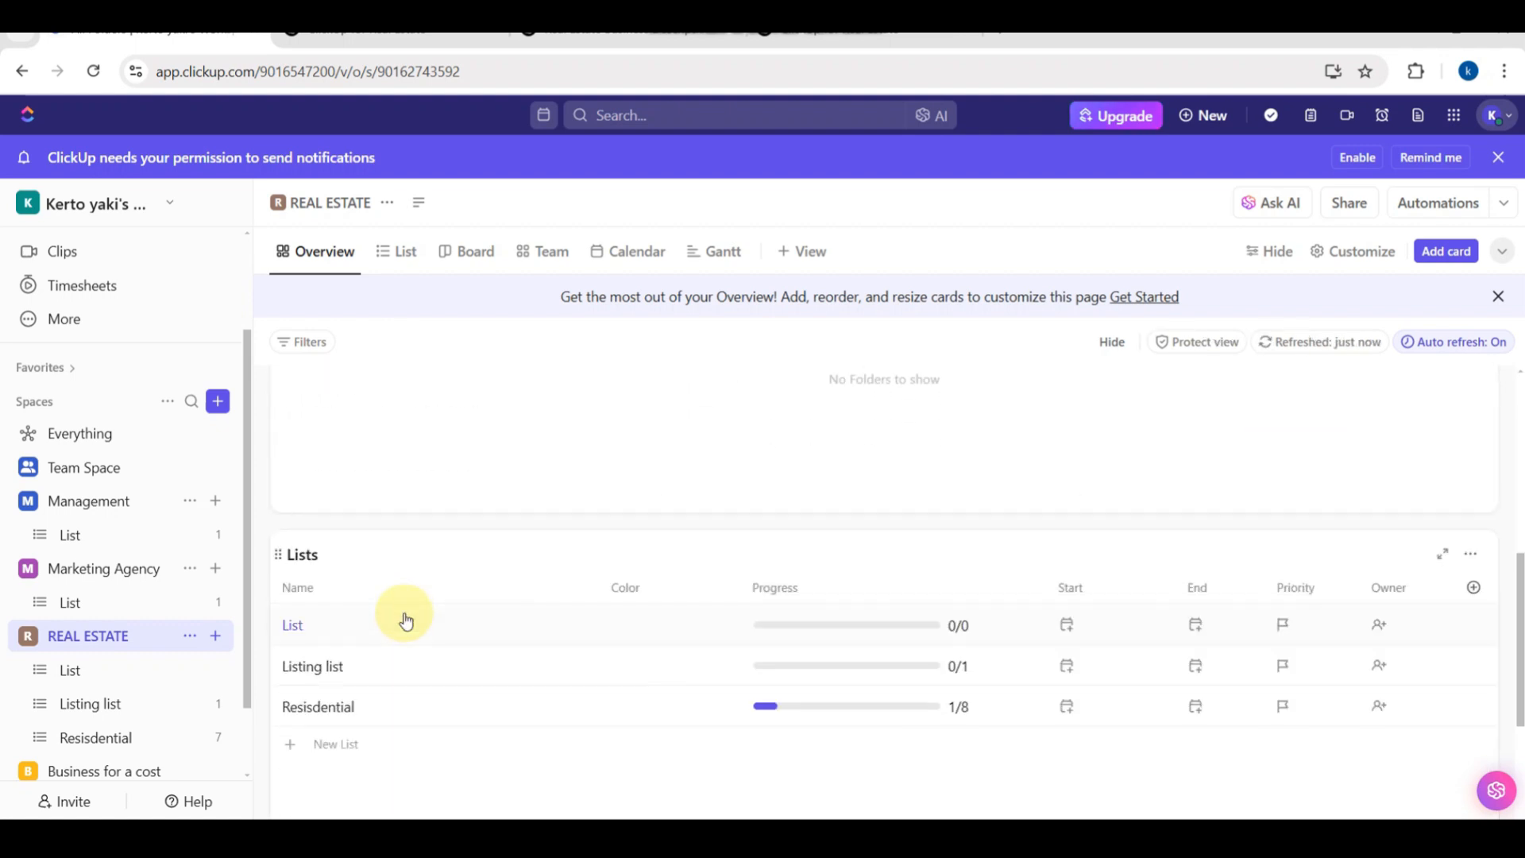
{"action": "scroll", "coordinate": [446, 452], "scroll_direction": "up", "scroll_amount": 3}
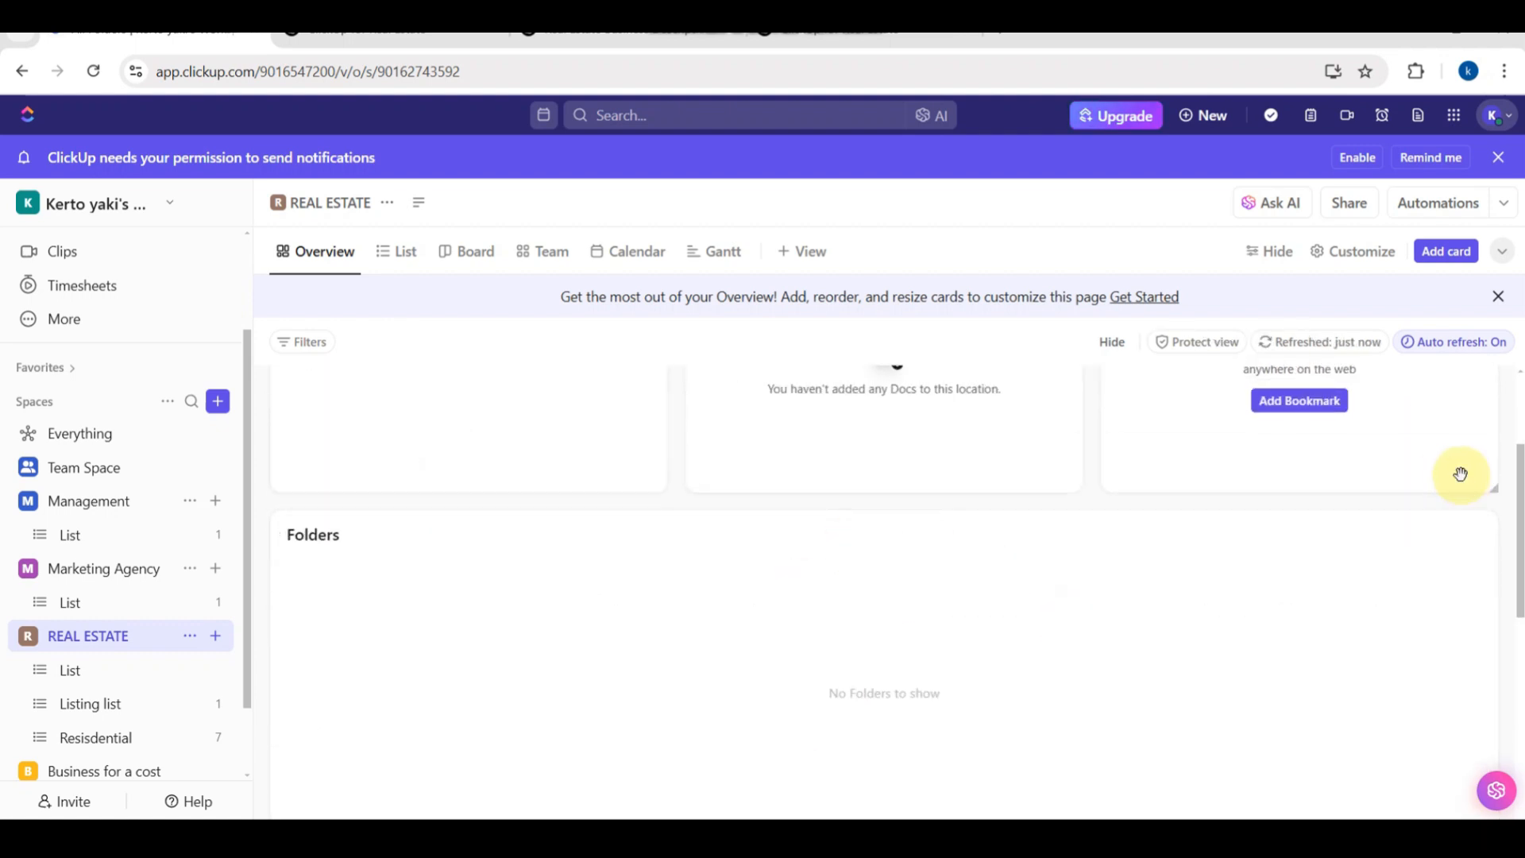
{"action": "mouse_move", "coordinate": [1446, 534]}
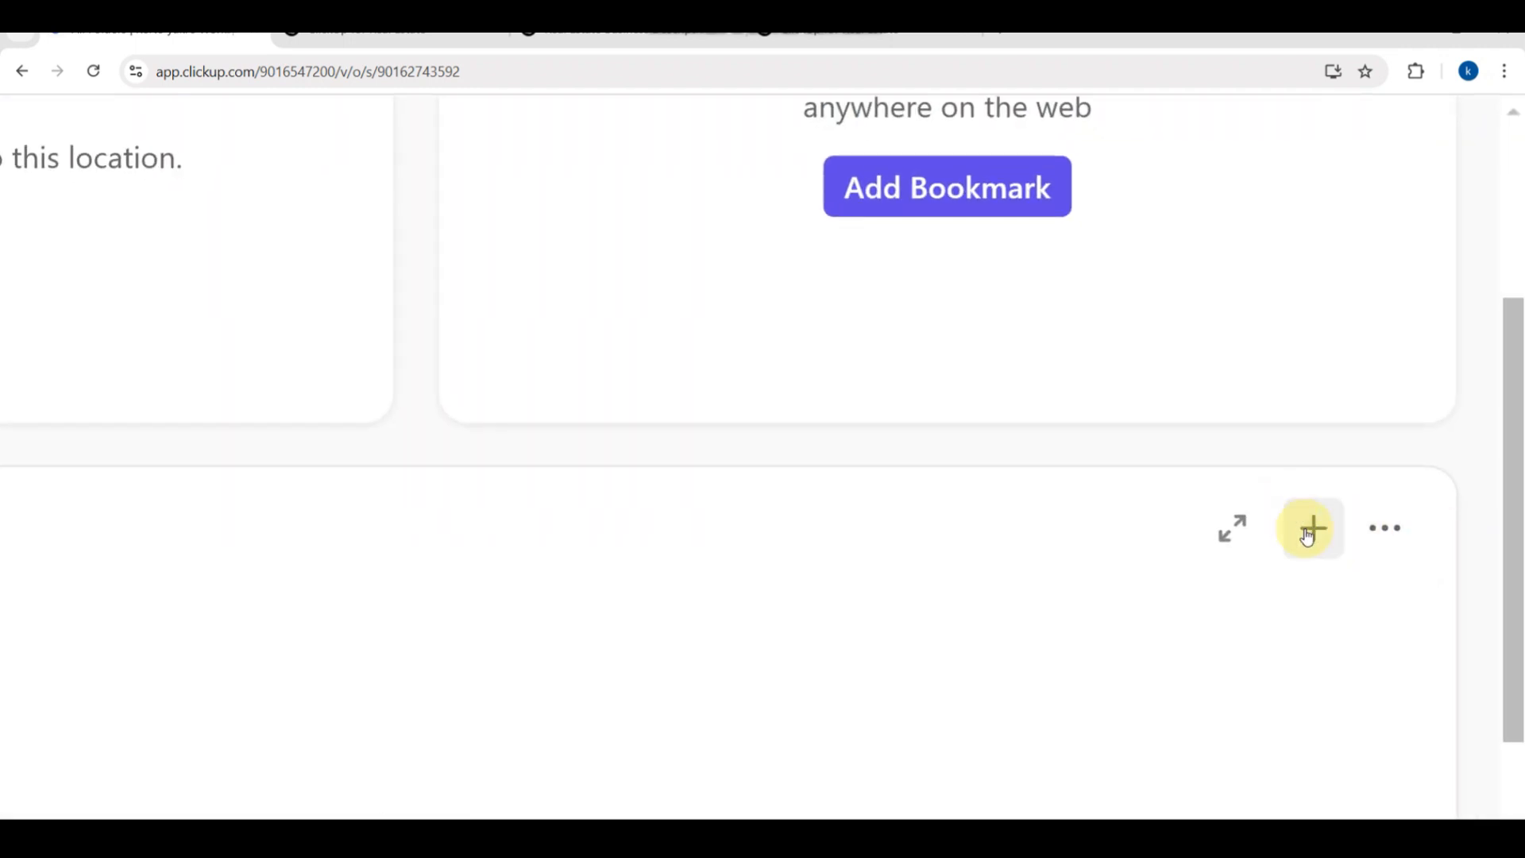
{"action": "scroll", "coordinate": [1050, 571], "scroll_direction": "down", "scroll_amount": 3}
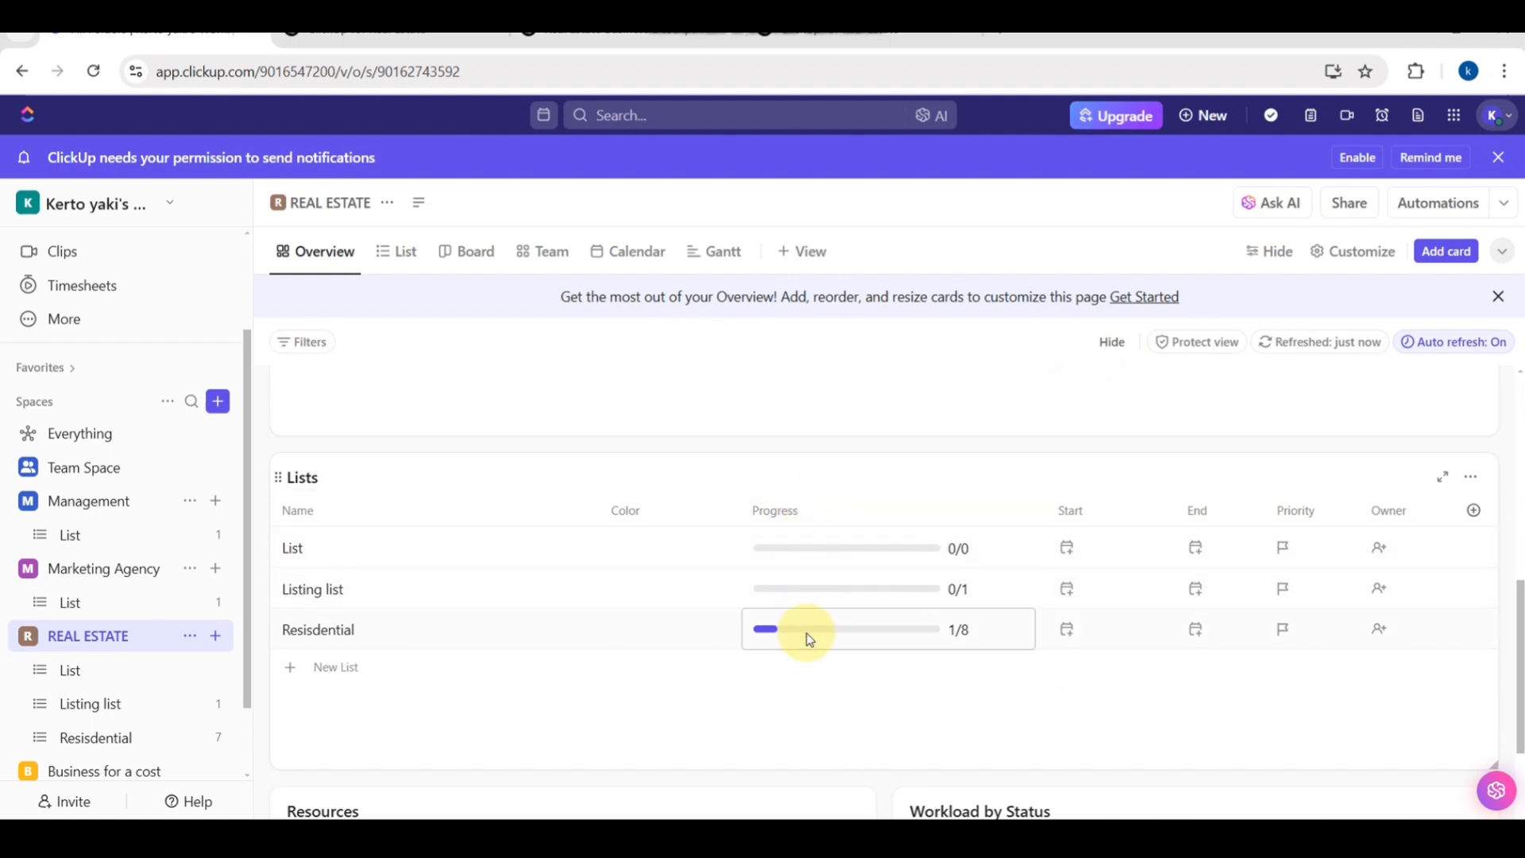
Step: Examine the overview's Workload by Status chart and Resources card, and look over the workspace navigation
{"action": "scroll", "coordinate": [808, 632], "scroll_direction": "down", "scroll_amount": 3}
{"action": "scroll", "coordinate": [805, 631], "scroll_direction": "down", "scroll_amount": 1}
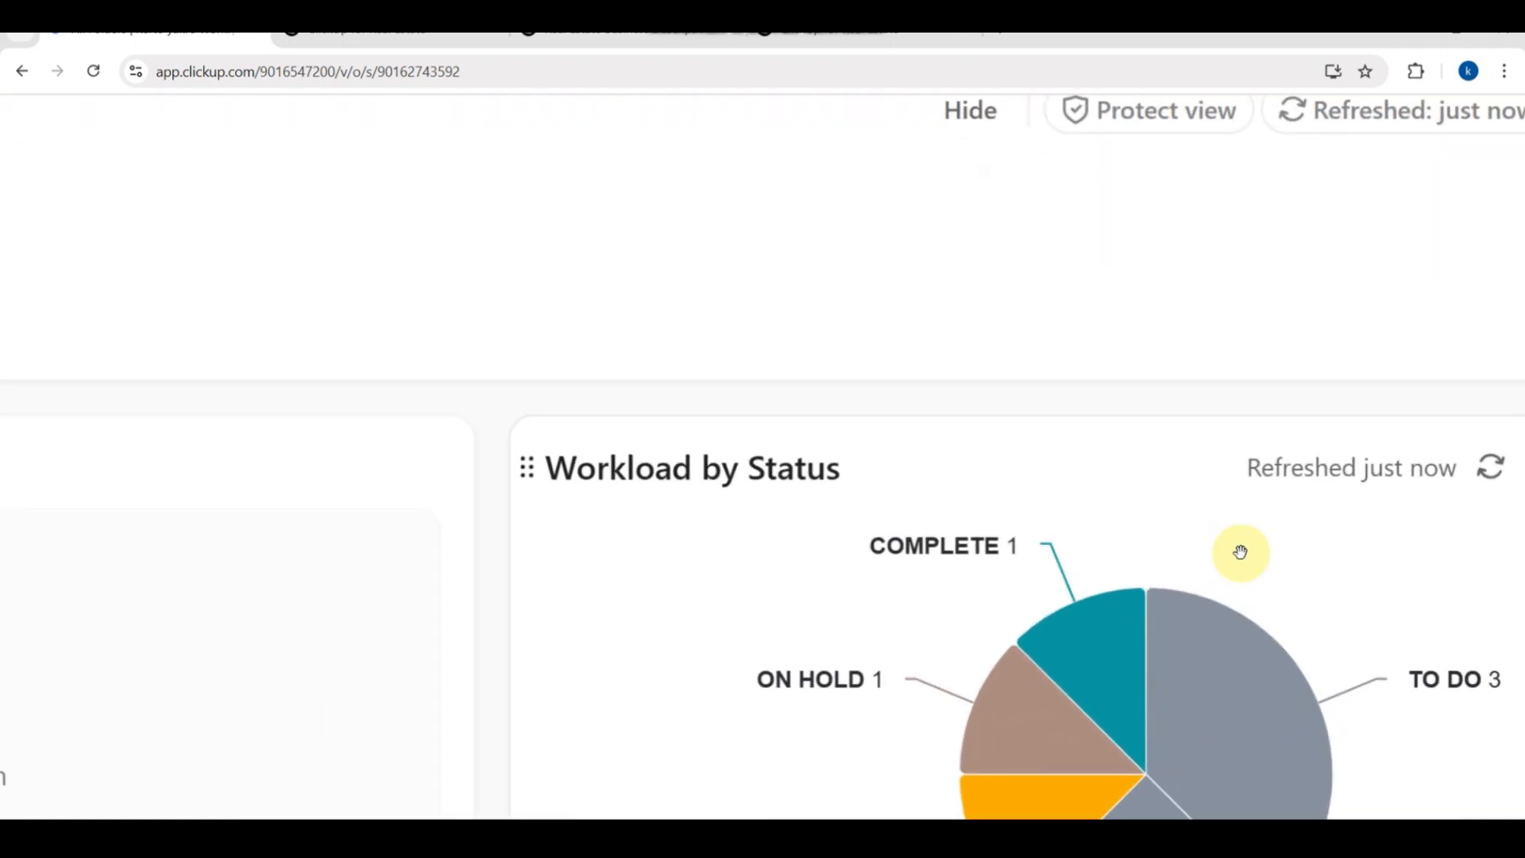
{"action": "scroll", "coordinate": [1241, 552], "scroll_direction": "down", "scroll_amount": 2}
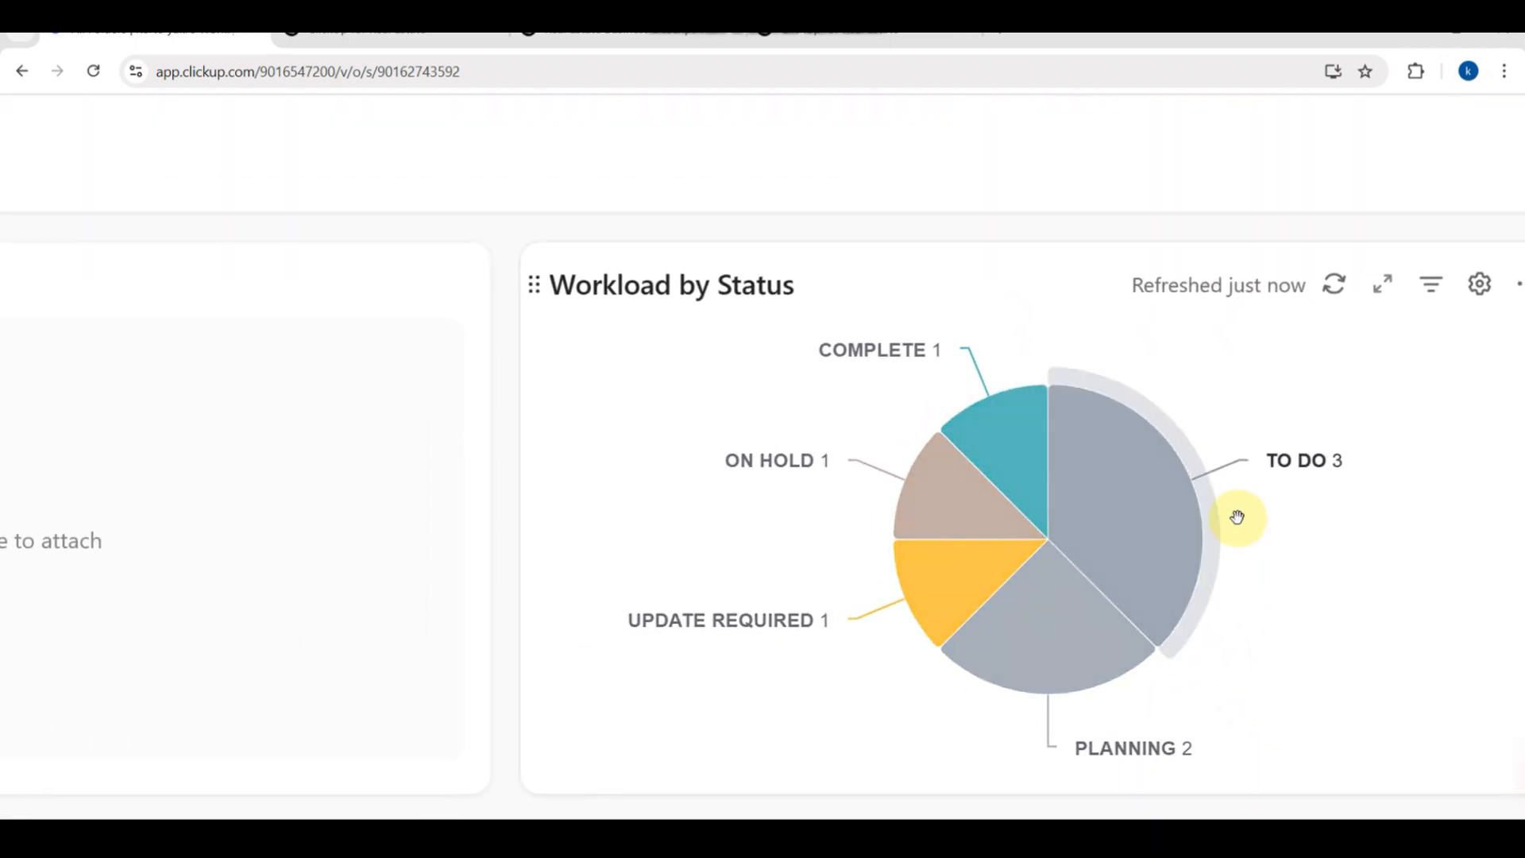
{"action": "mouse_move", "coordinate": [987, 586]}
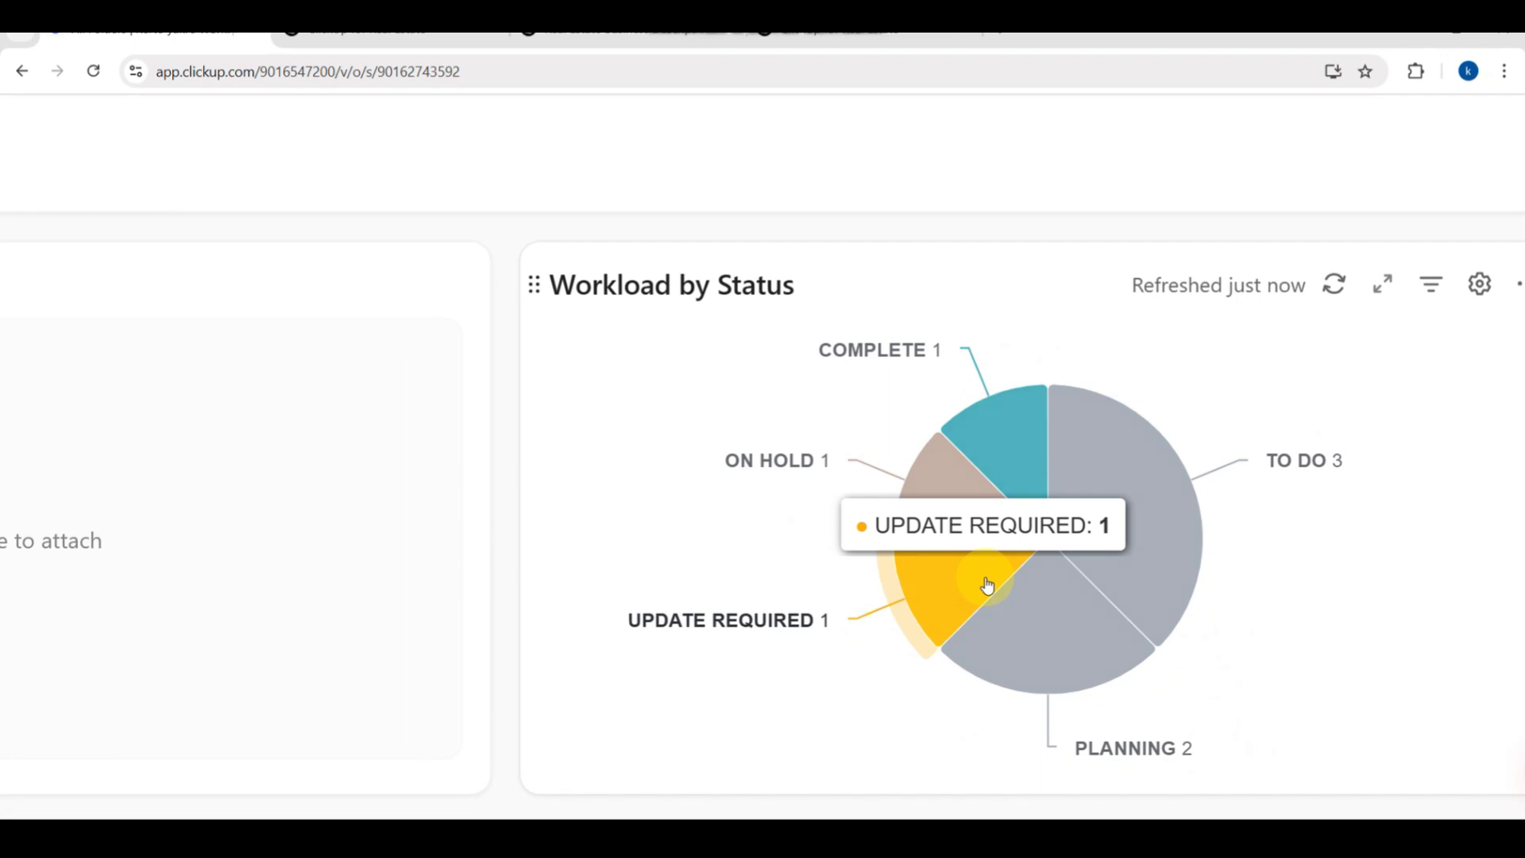
{"action": "scroll", "coordinate": [987, 586], "scroll_direction": "down", "scroll_amount": 3}
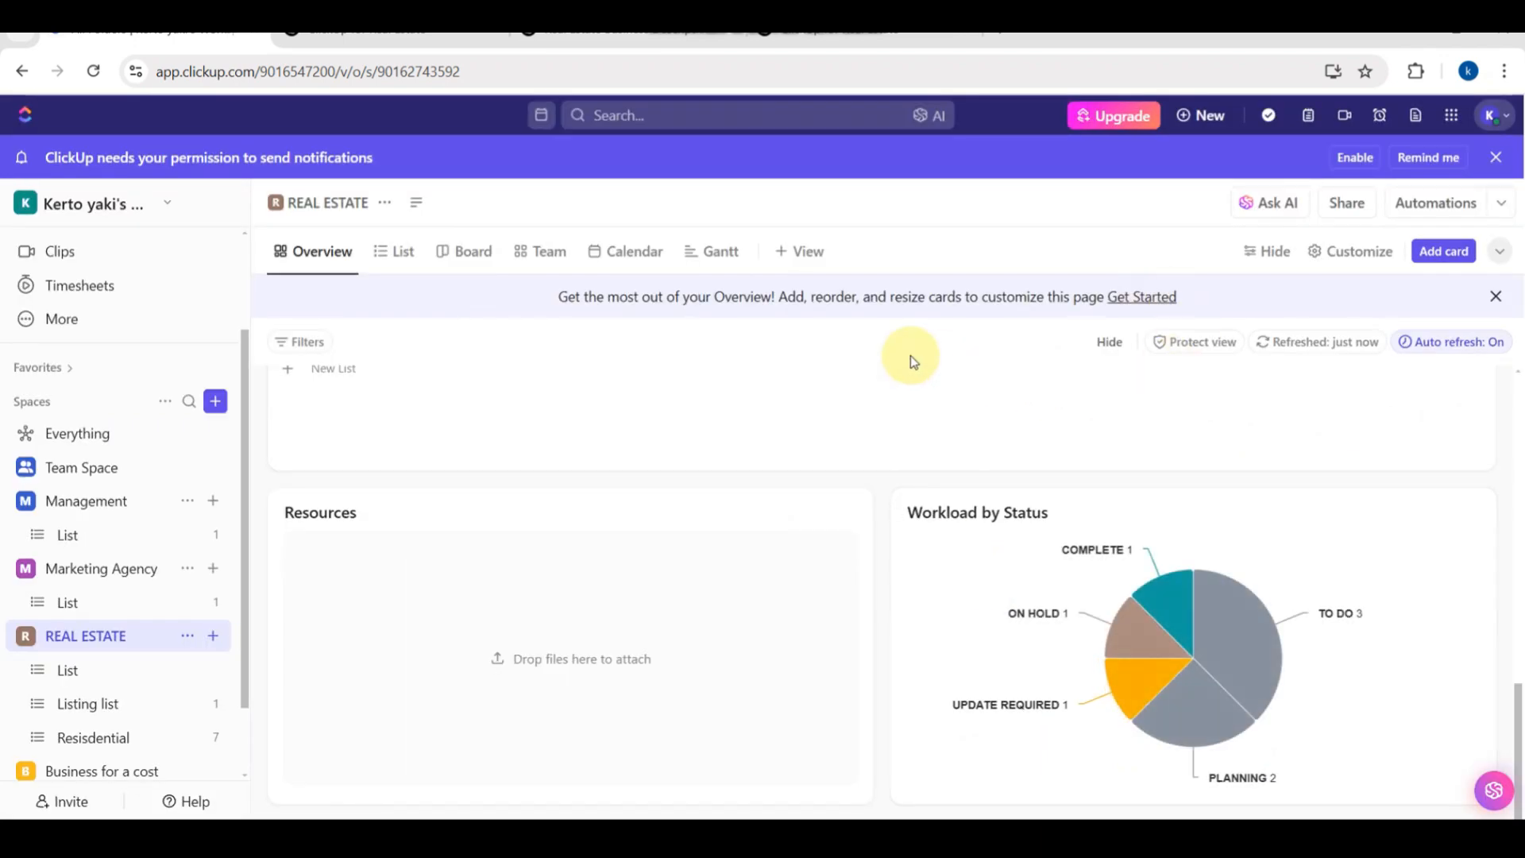
{"action": "scroll", "coordinate": [92, 465], "scroll_direction": "up", "scroll_amount": 2}
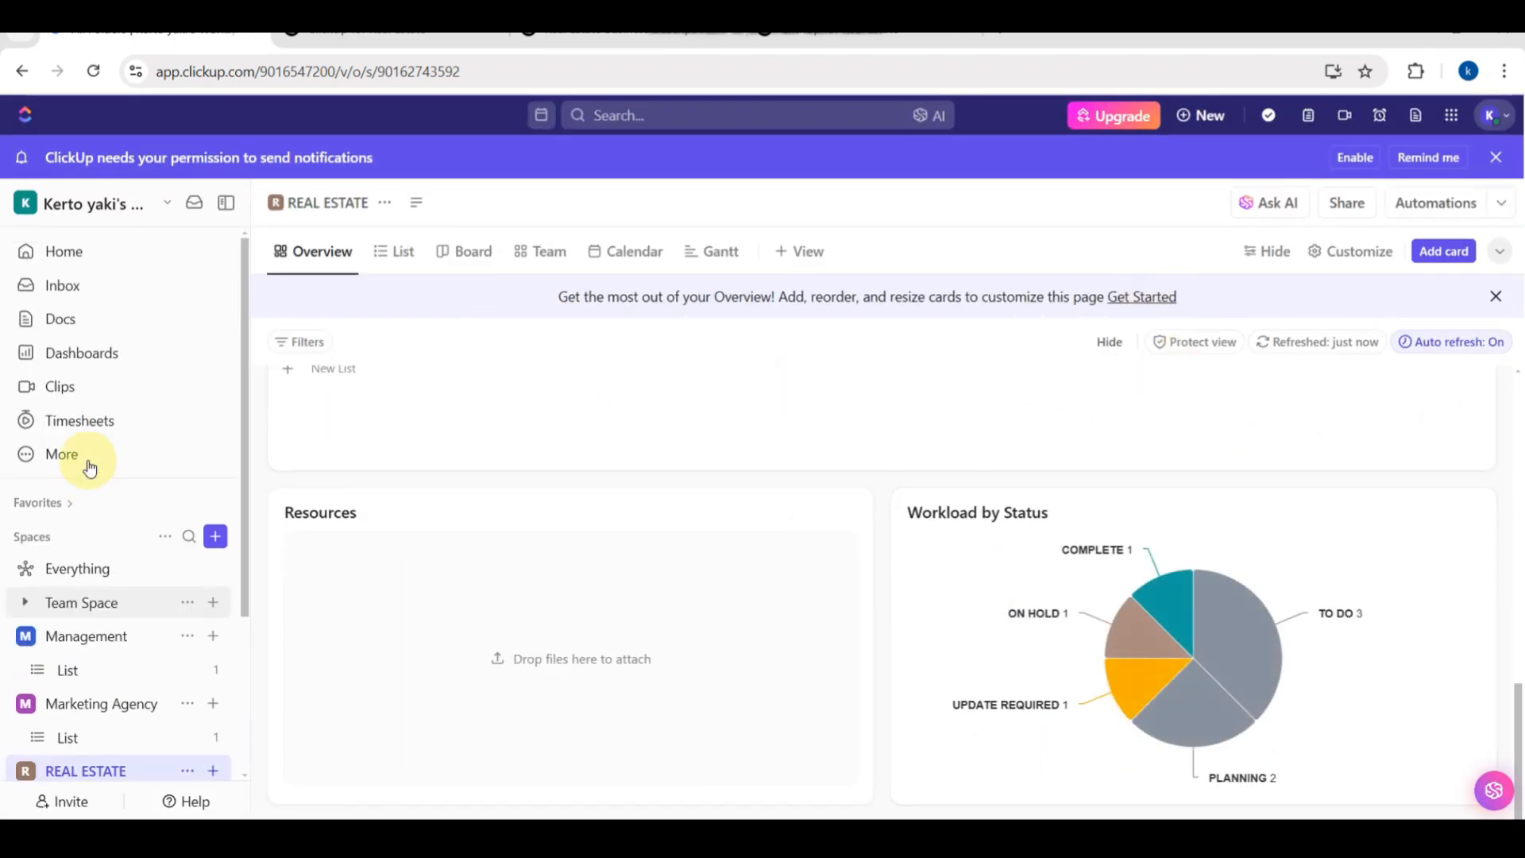
{"action": "scroll", "coordinate": [67, 295], "scroll_direction": "up", "scroll_amount": 3}
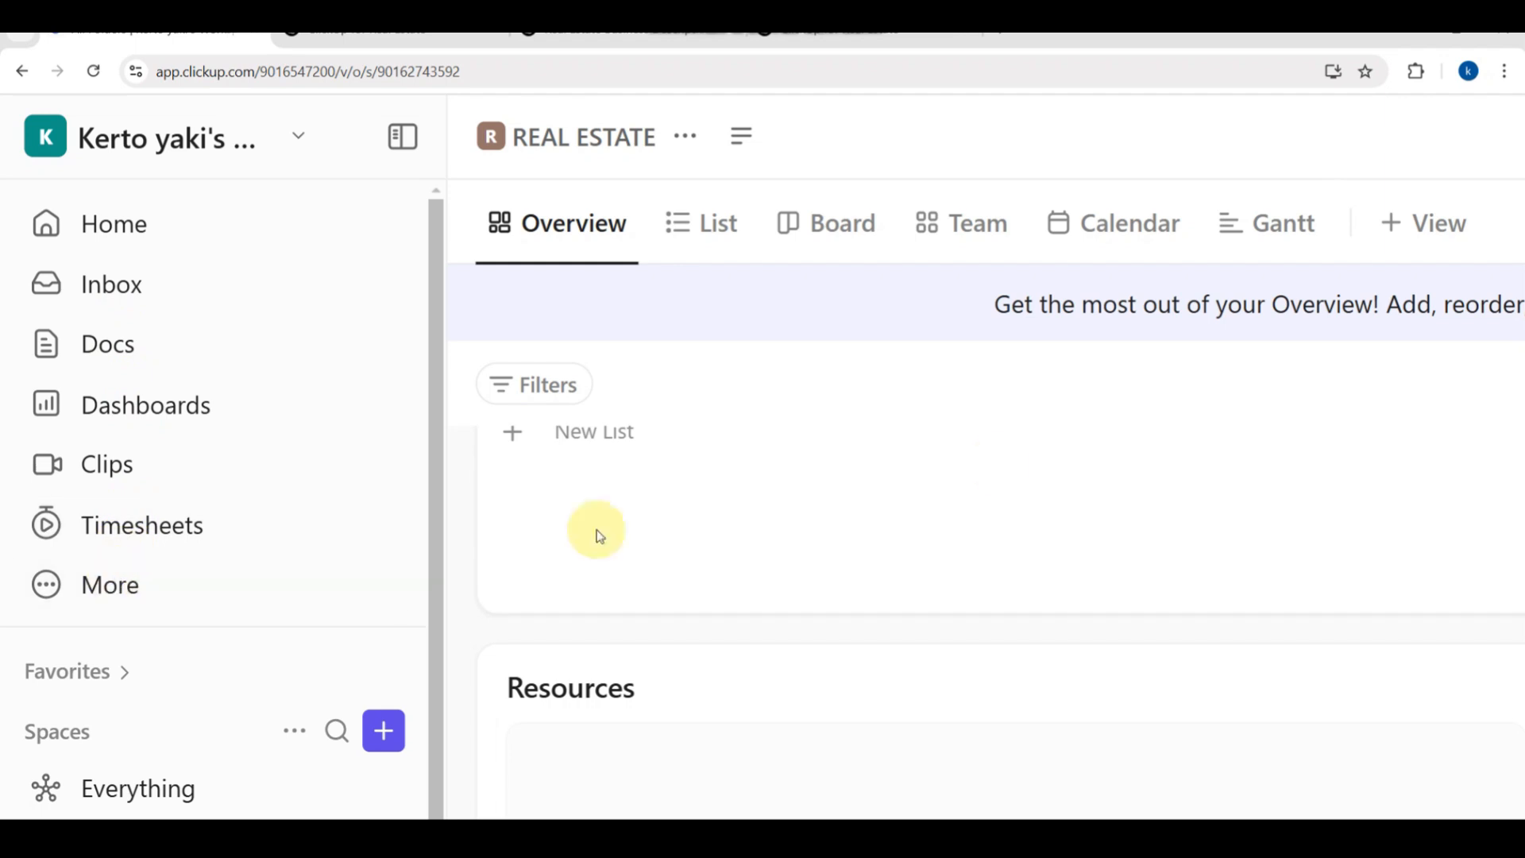
Step: Look over the rest of the space overview, then open the workspace search, review its listed tasks and dismiss it
{"action": "scroll", "coordinate": [1004, 467], "scroll_direction": "down", "scroll_amount": 3}
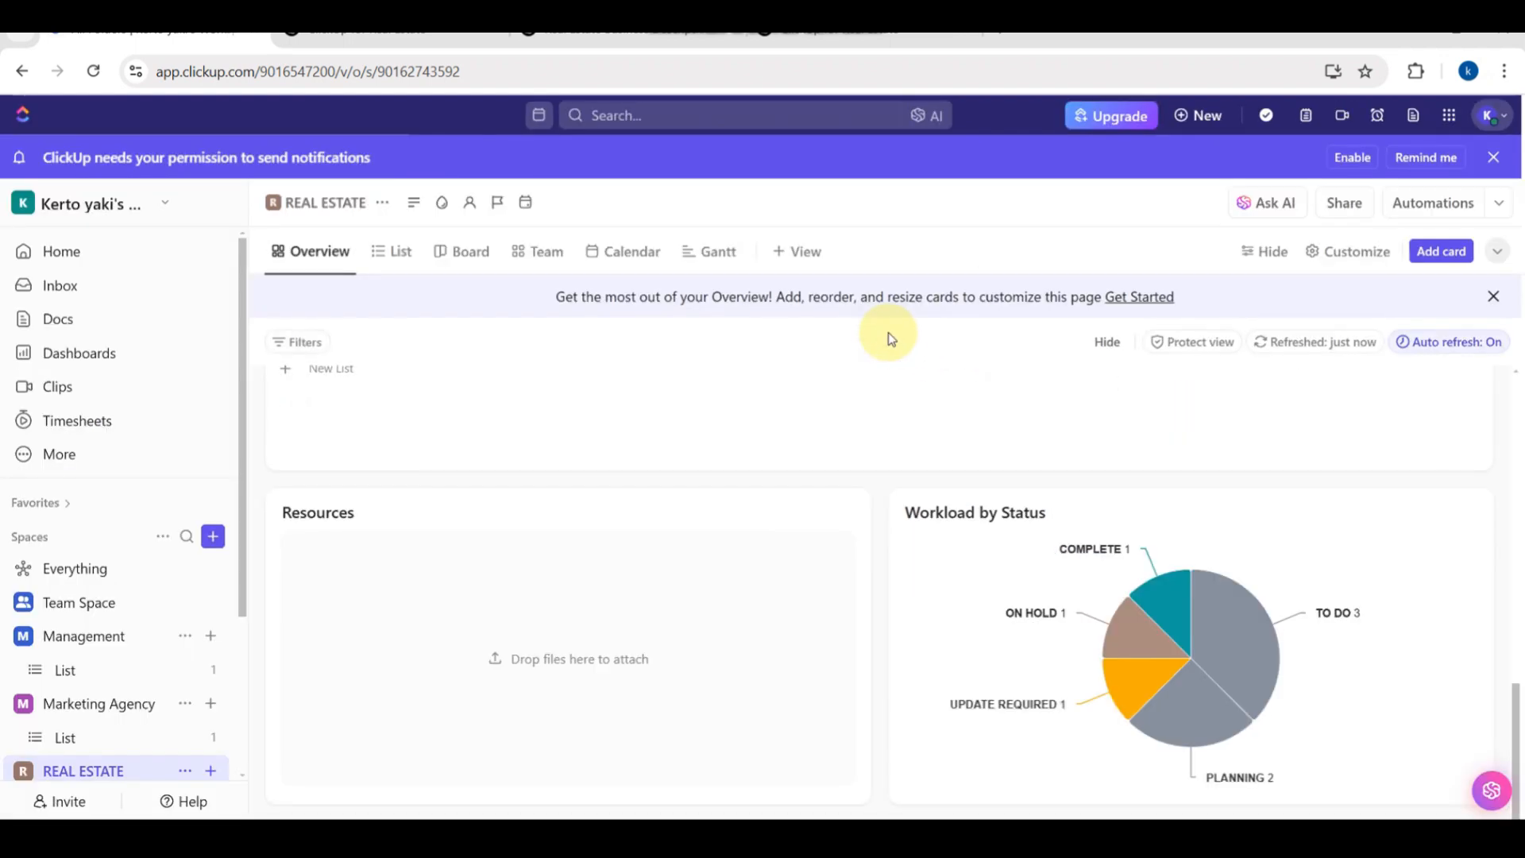
{"action": "left_click", "coordinate": [598, 114]}
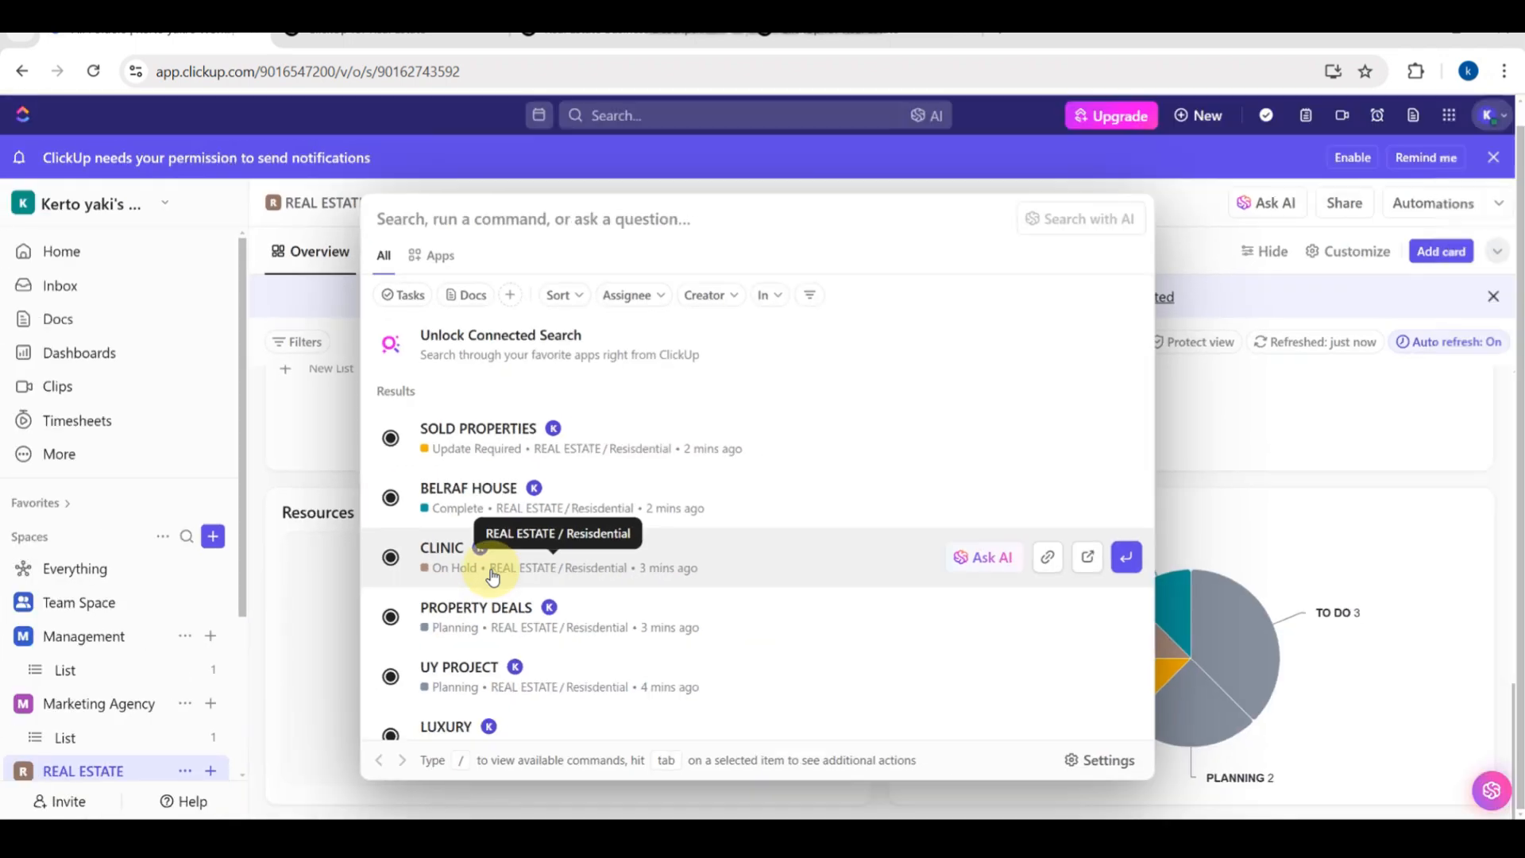
{"action": "left_click", "coordinate": [1238, 394]}
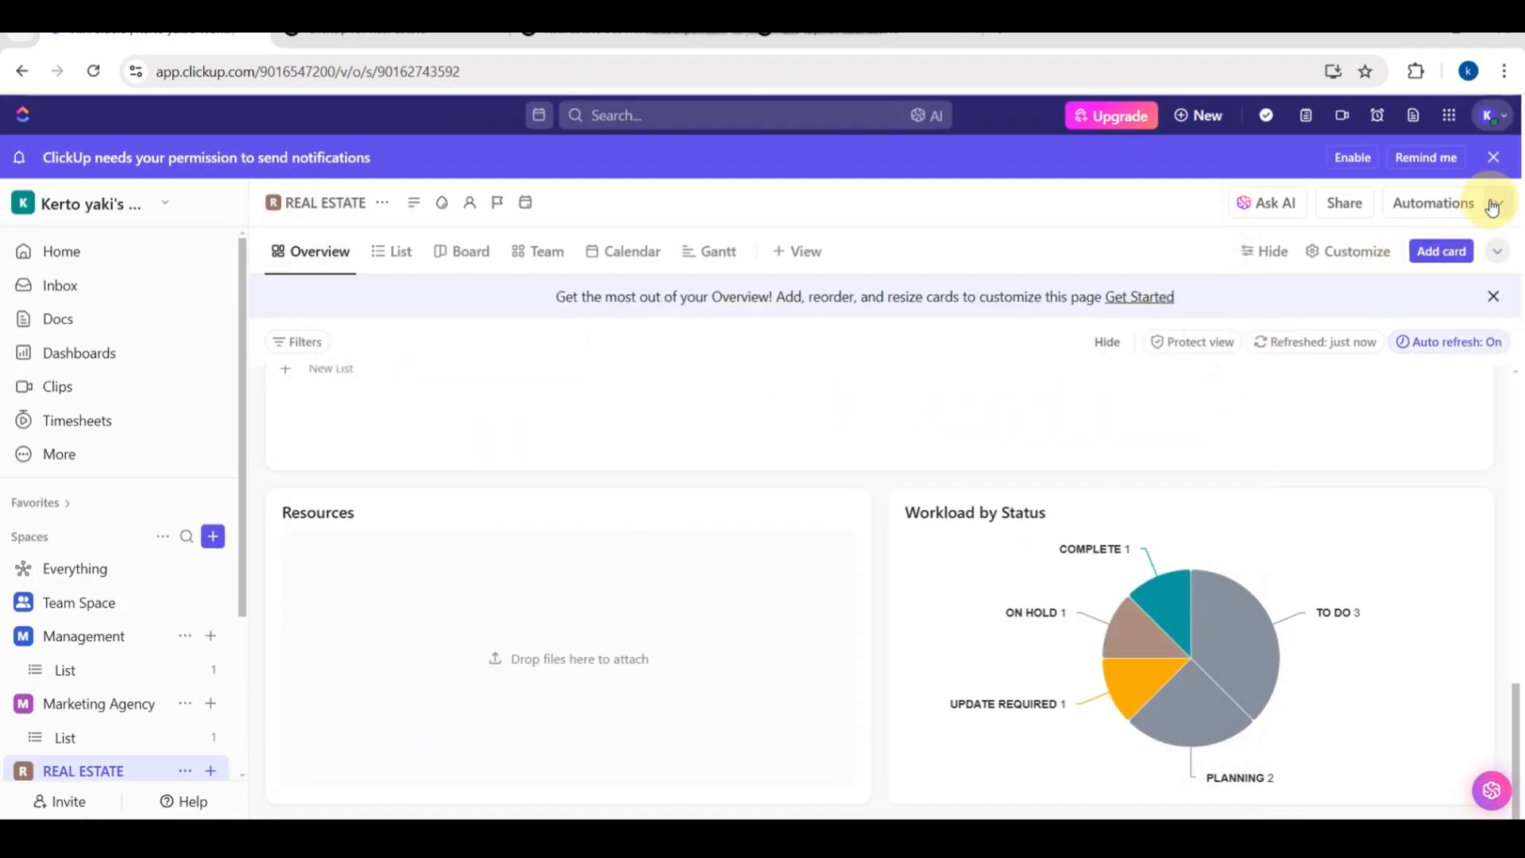
Step: Examine the REAL ESTATE space's new-automation builder without creating a rule, and switch to the space's Board view
{"action": "left_click", "coordinate": [1496, 204]}
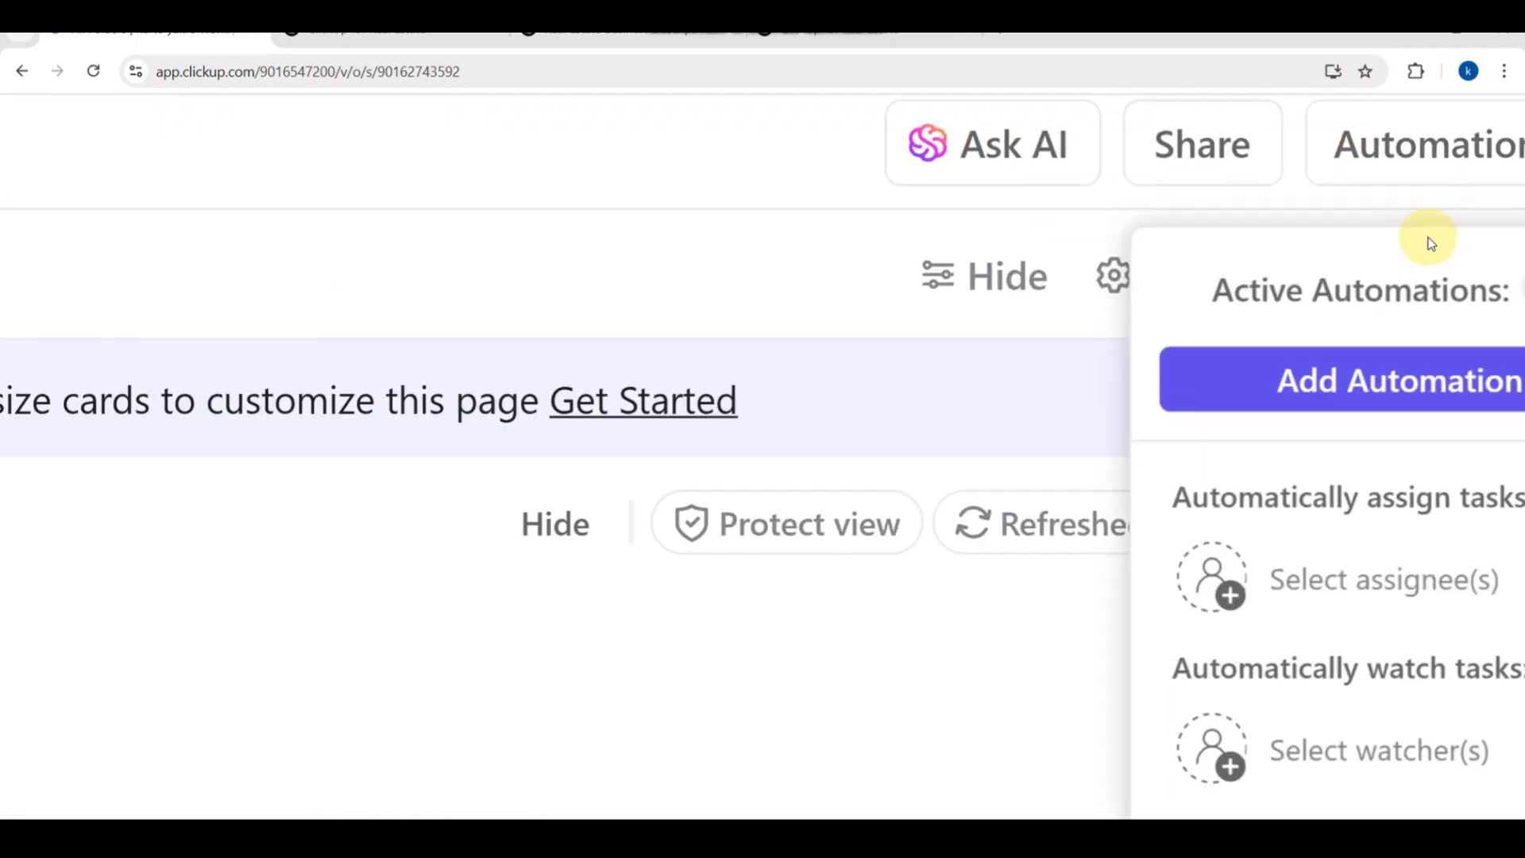
{"action": "left_click", "coordinate": [1181, 384]}
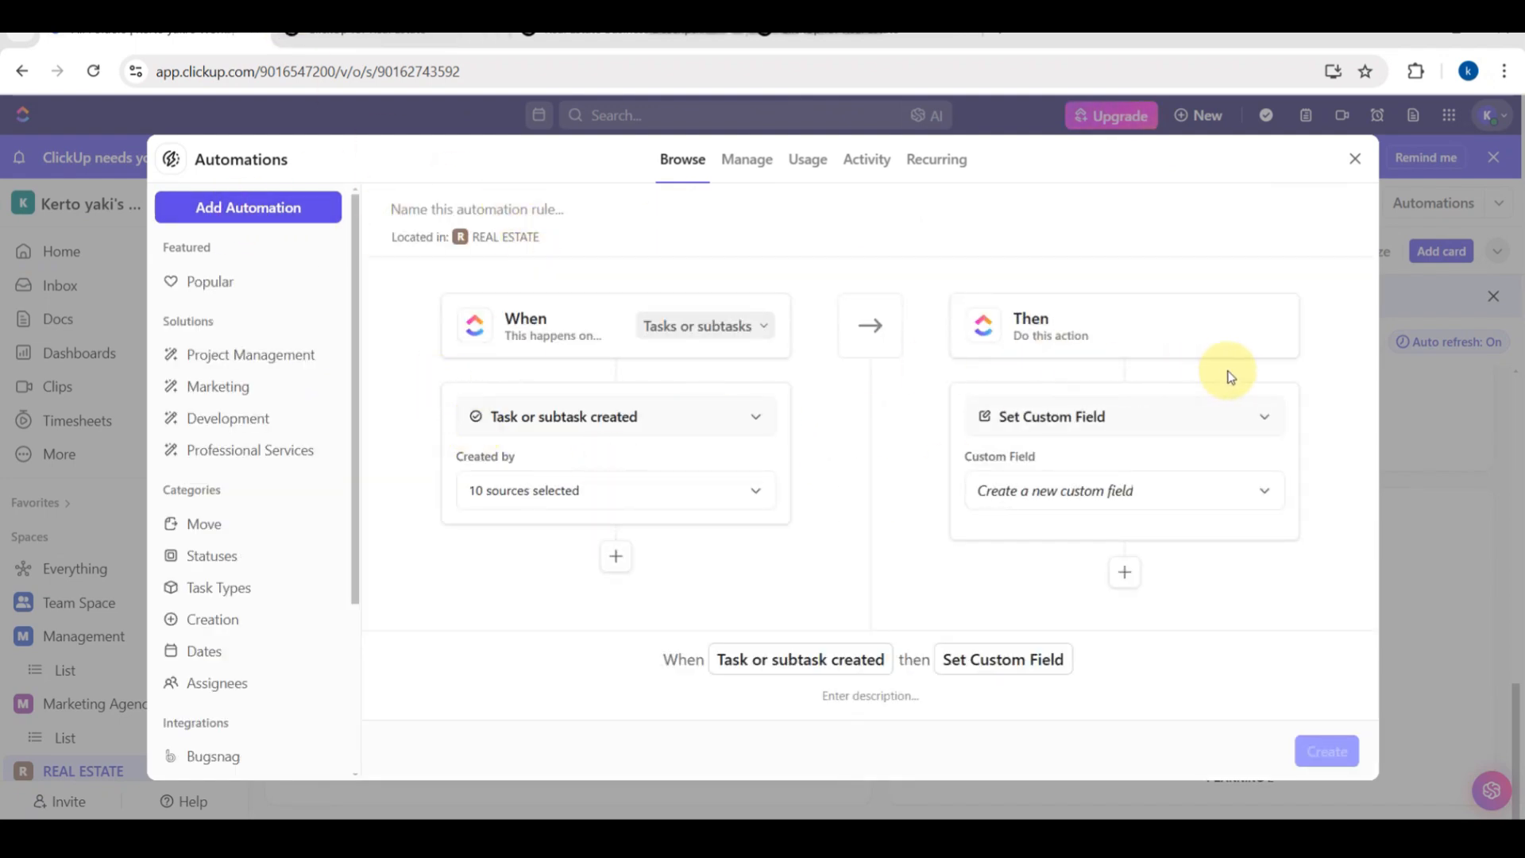
{"action": "left_click", "coordinate": [1431, 429]}
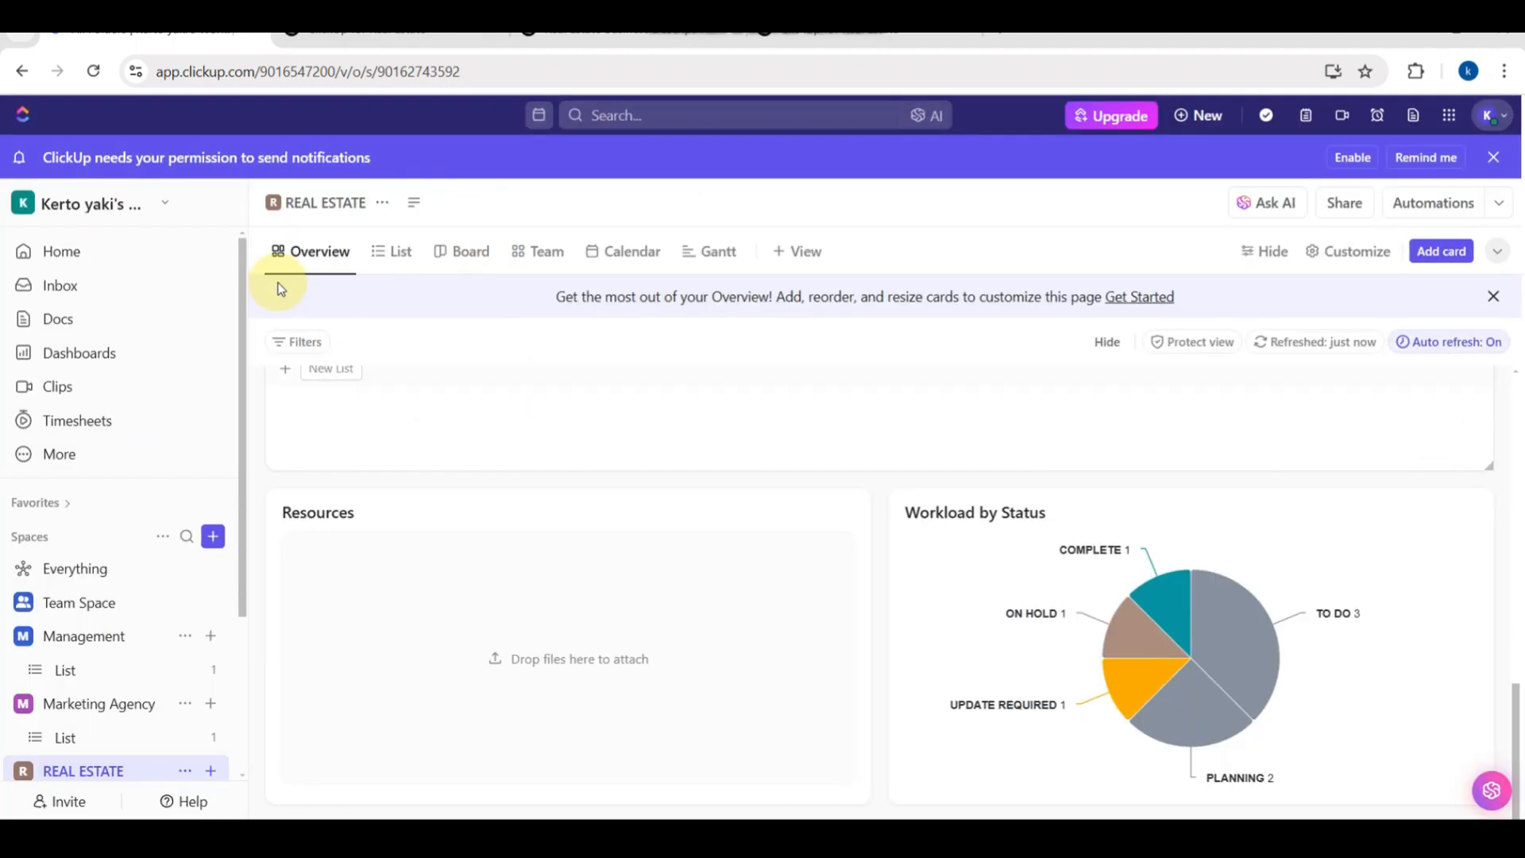
{"action": "left_click", "coordinate": [466, 250]}
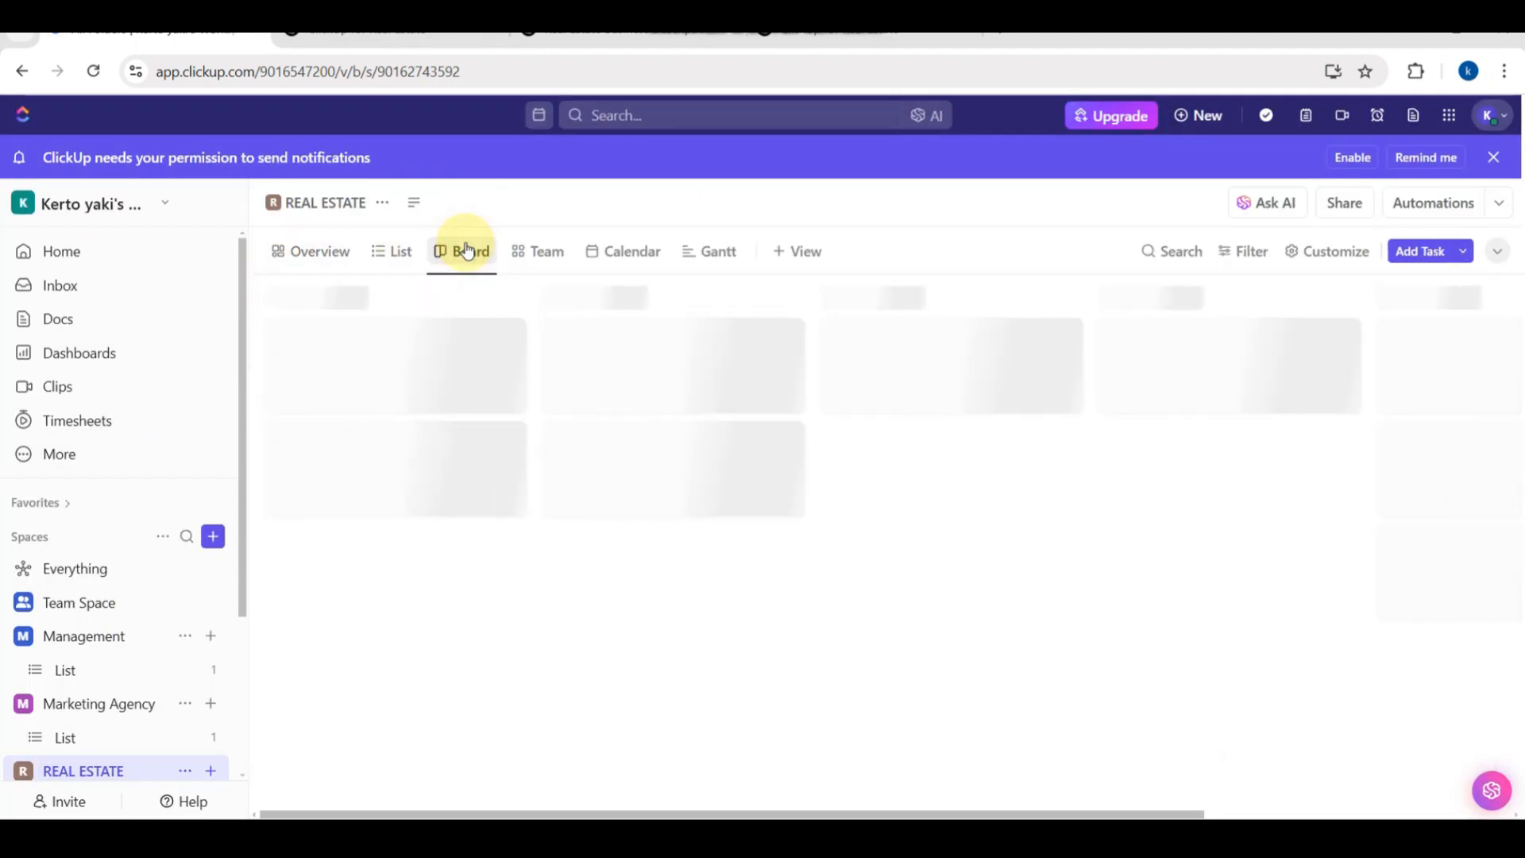